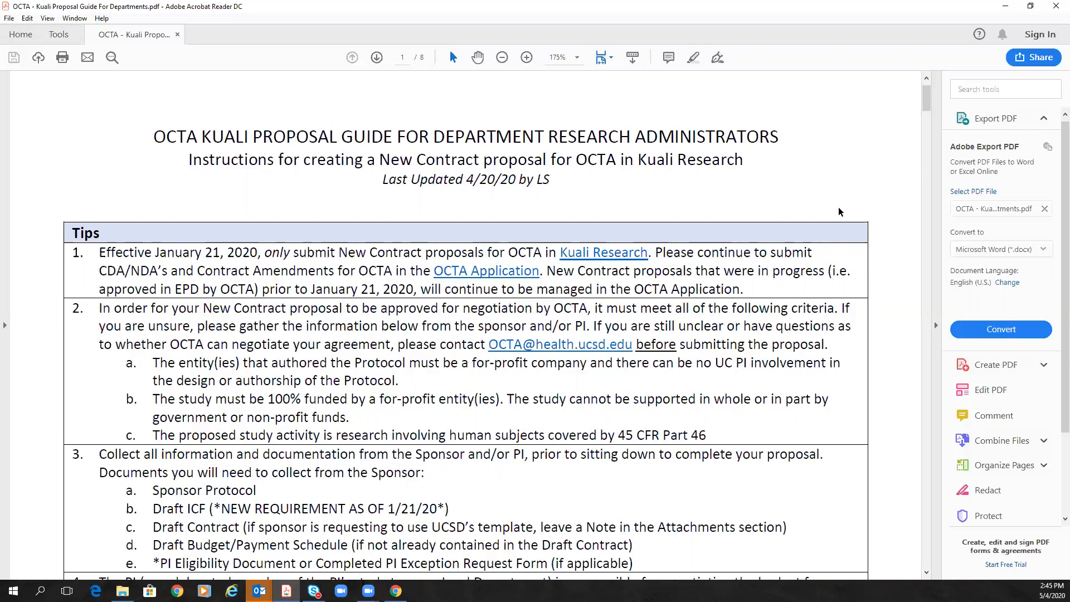
Step: Scroll the guide and highlight tip 2 and its criteria a through c
{"action": "scroll", "coordinate": [859, 202], "scroll_direction": "down", "scroll_amount": 1}
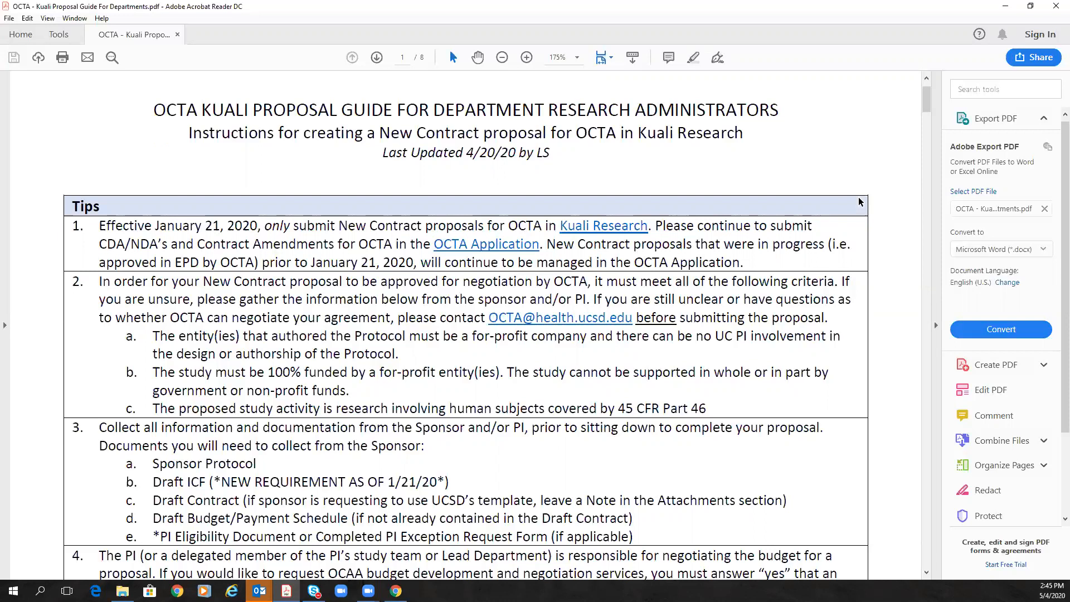
{"action": "scroll", "coordinate": [858, 202], "scroll_direction": "down", "scroll_amount": 2}
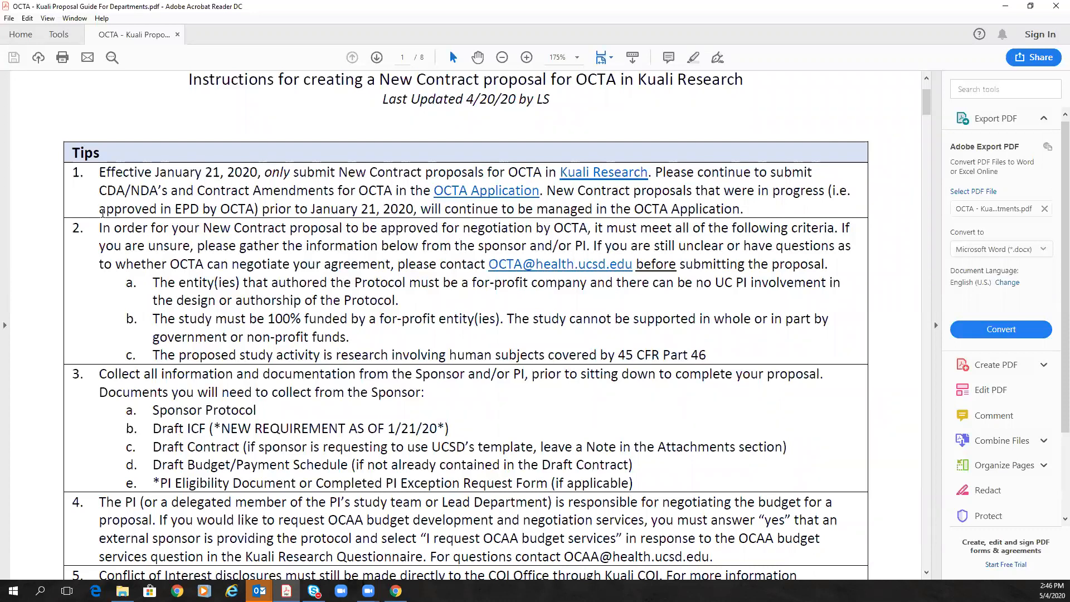
{"action": "left_click_drag", "start_coordinate": [99, 227], "coordinate": [706, 355]}
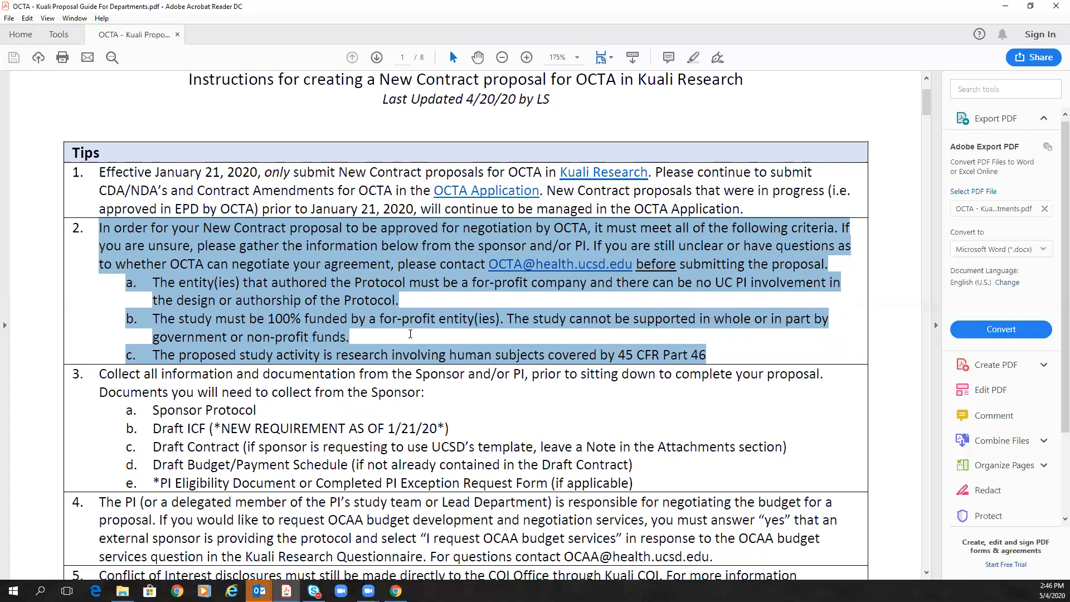
{"action": "left_click", "coordinate": [385, 330]}
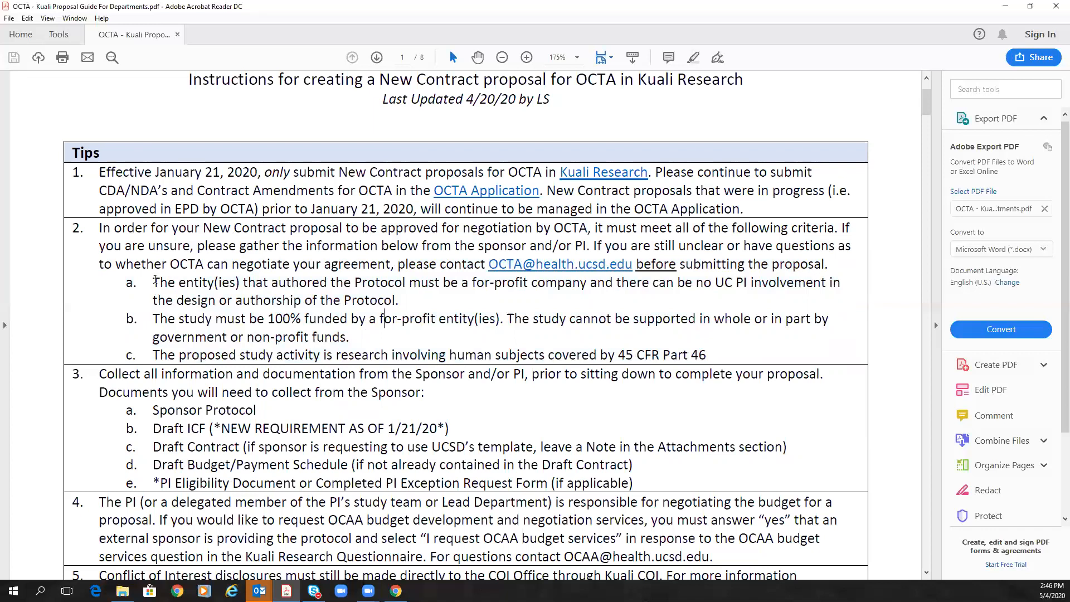
{"action": "left_click_drag", "start_coordinate": [154, 283], "coordinate": [385, 300]}
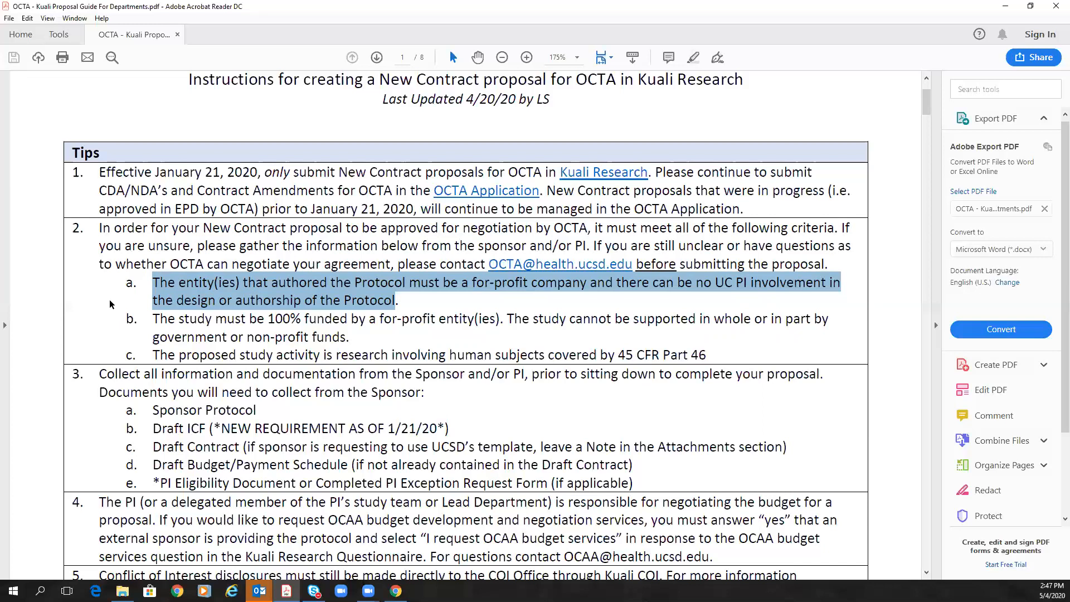
{"action": "left_click_drag", "start_coordinate": [151, 319], "coordinate": [718, 359]}
{"action": "left_click", "coordinate": [340, 322]}
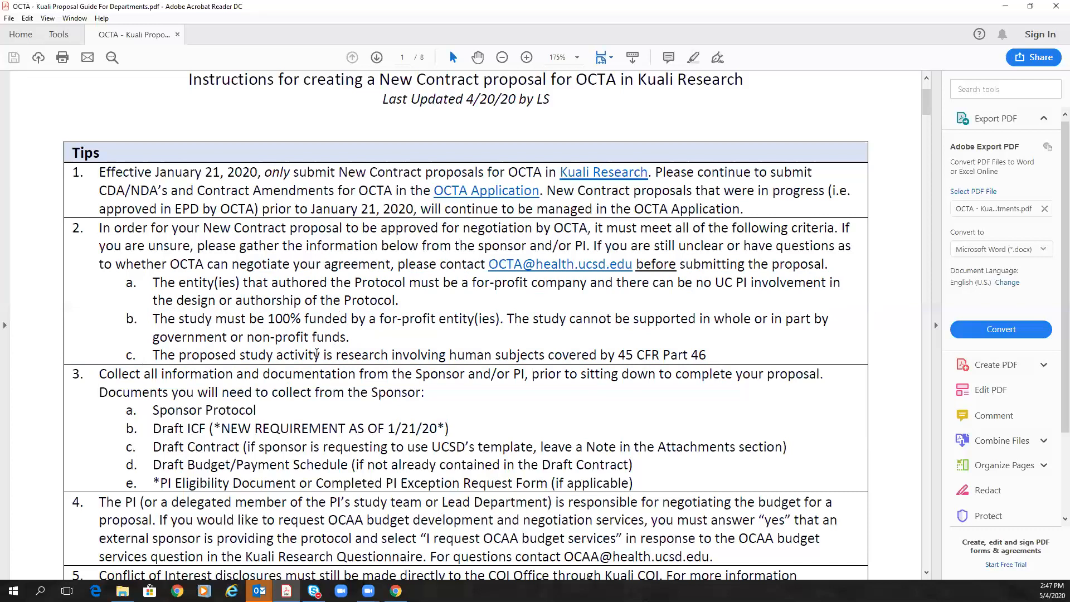
{"action": "left_click_drag", "start_coordinate": [156, 355], "coordinate": [708, 355]}
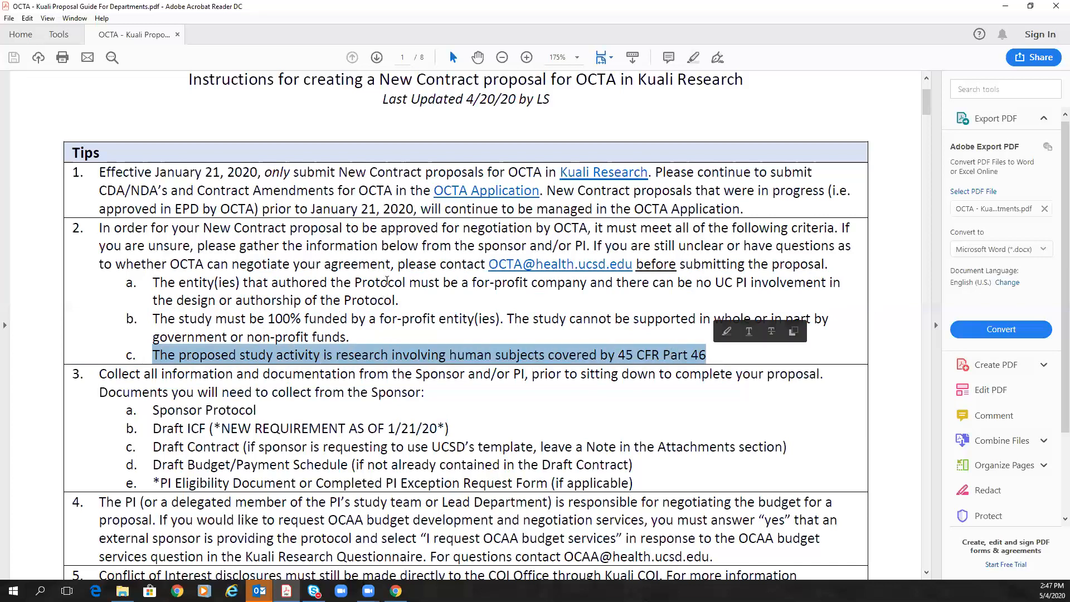
{"action": "left_click", "coordinate": [827, 347]}
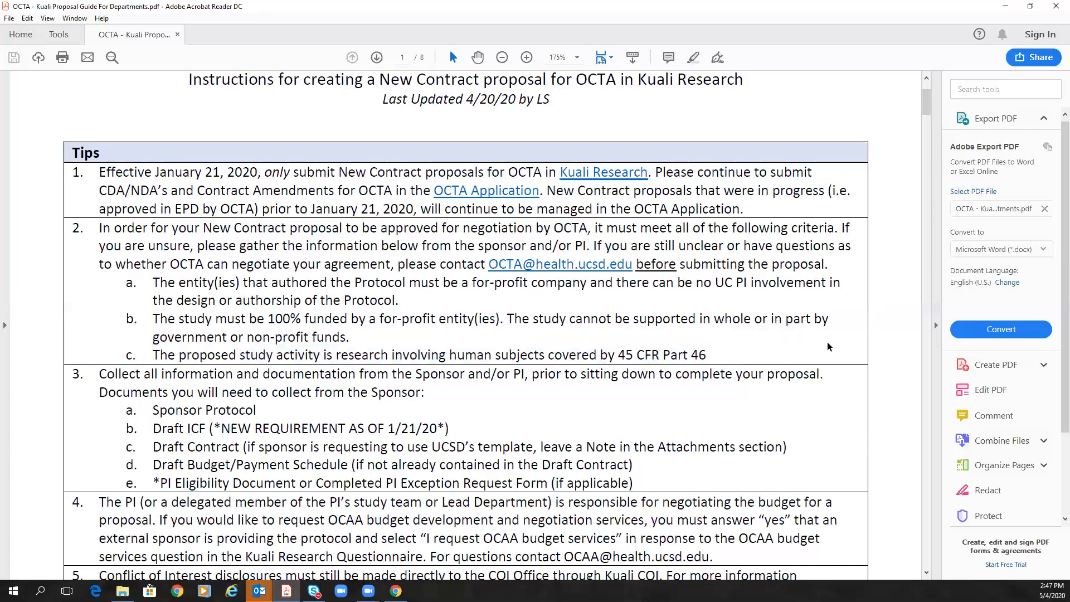
Step: Highlight the five sponsor documents under tip 3, e.g. Draft ICF, Draft Contract, Draft Budget/Payment Schedule
{"action": "scroll", "coordinate": [827, 347], "scroll_direction": "down", "scroll_amount": 2}
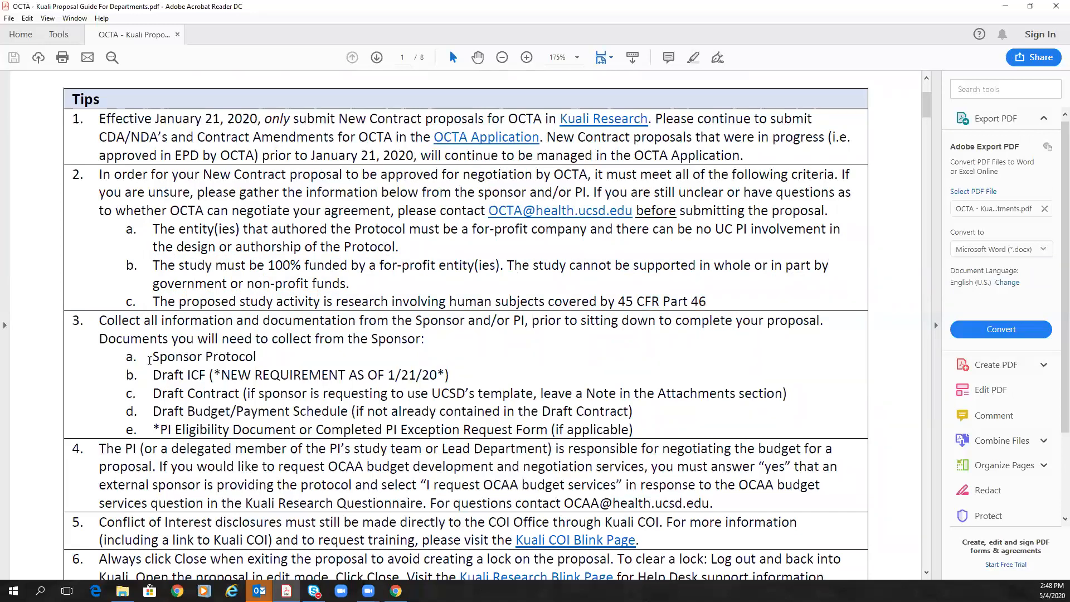
{"action": "mouse_move", "coordinate": [151, 357]}
{"action": "left_mouse_down"}
{"action": "mouse_move", "coordinate": [348, 393]}
{"action": "mouse_move", "coordinate": [574, 413]}
{"action": "mouse_move", "coordinate": [630, 434]}
{"action": "left_mouse_up"}
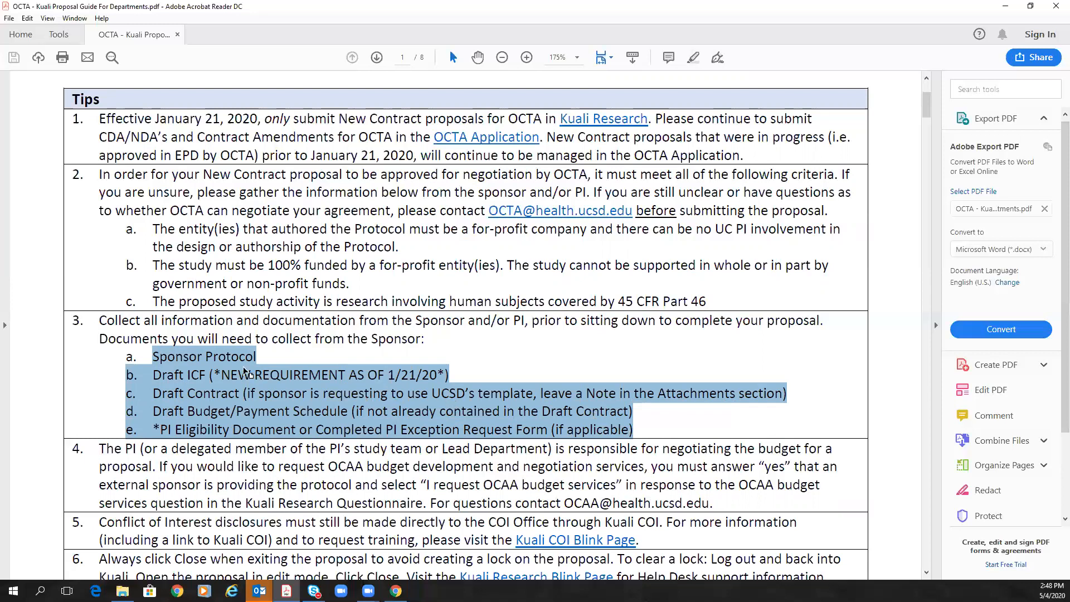
{"action": "left_click", "coordinate": [157, 377]}
{"action": "left_click_drag", "start_coordinate": [153, 376], "coordinate": [209, 378]}
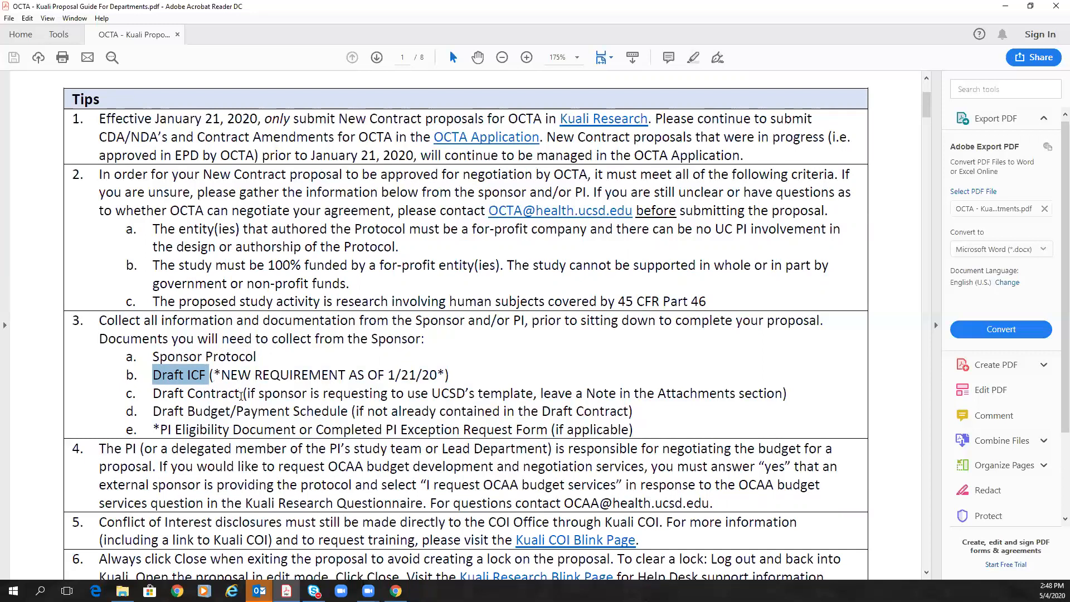
{"action": "left_click_drag", "start_coordinate": [153, 393], "coordinate": [239, 393]}
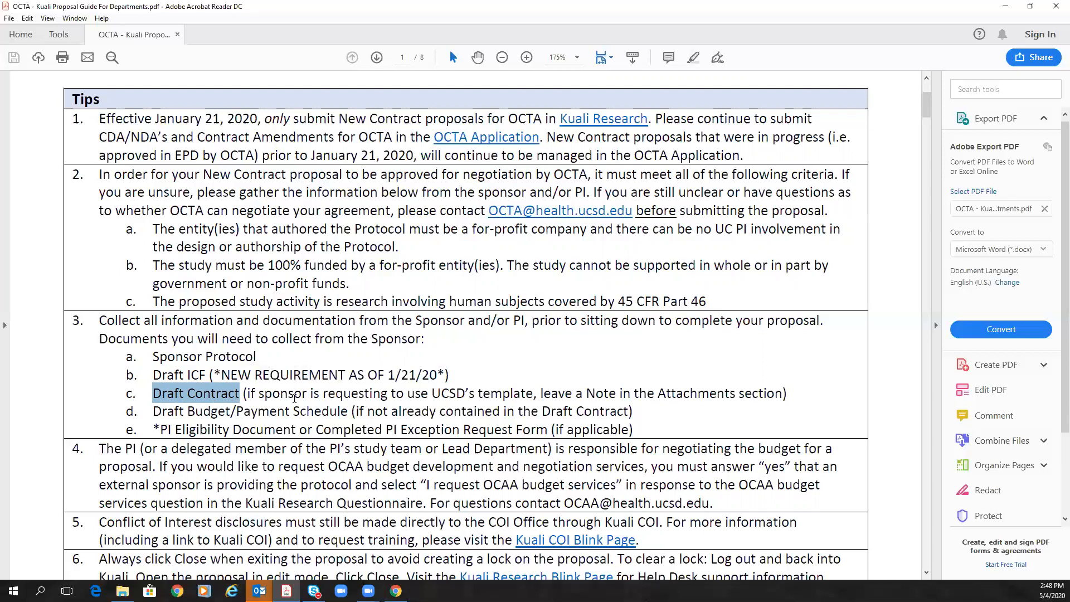
{"action": "left_click_drag", "start_coordinate": [155, 411], "coordinate": [349, 413]}
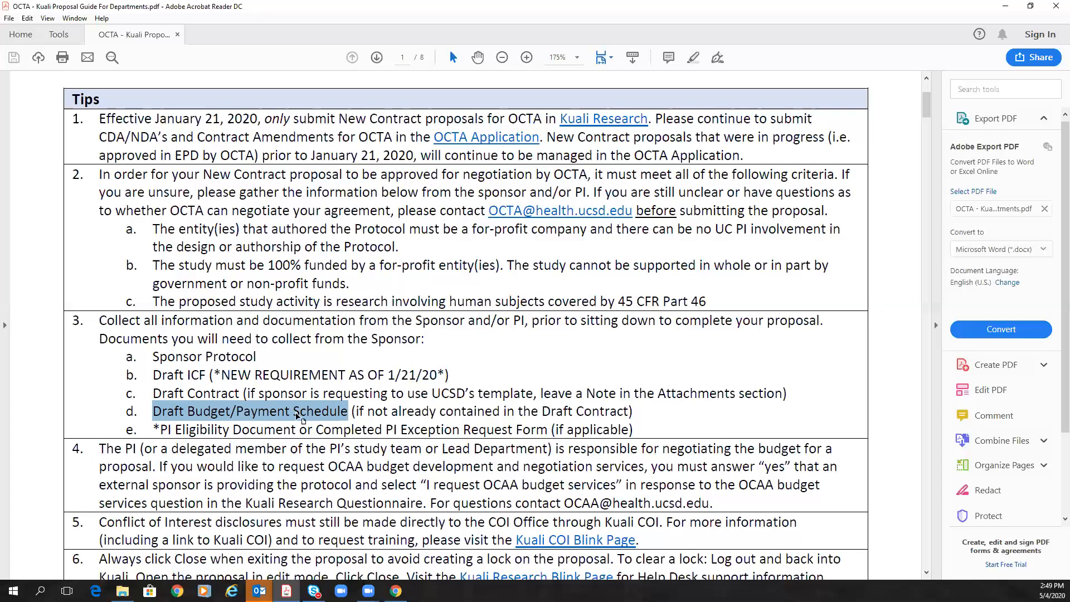
{"action": "left_click_drag", "start_coordinate": [157, 428], "coordinate": [635, 429]}
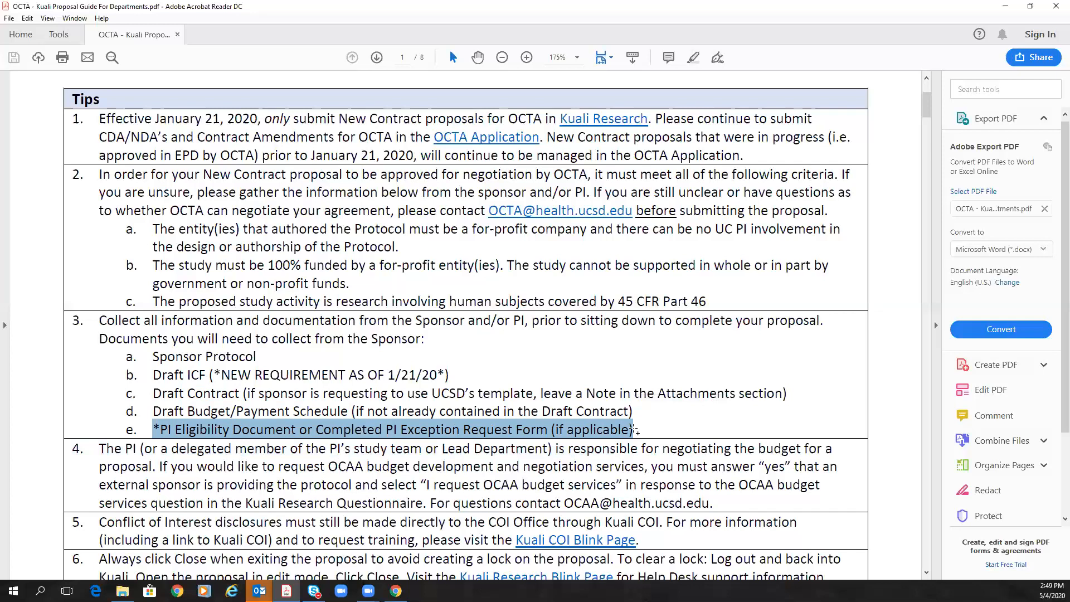
{"action": "left_click", "coordinate": [670, 465]}
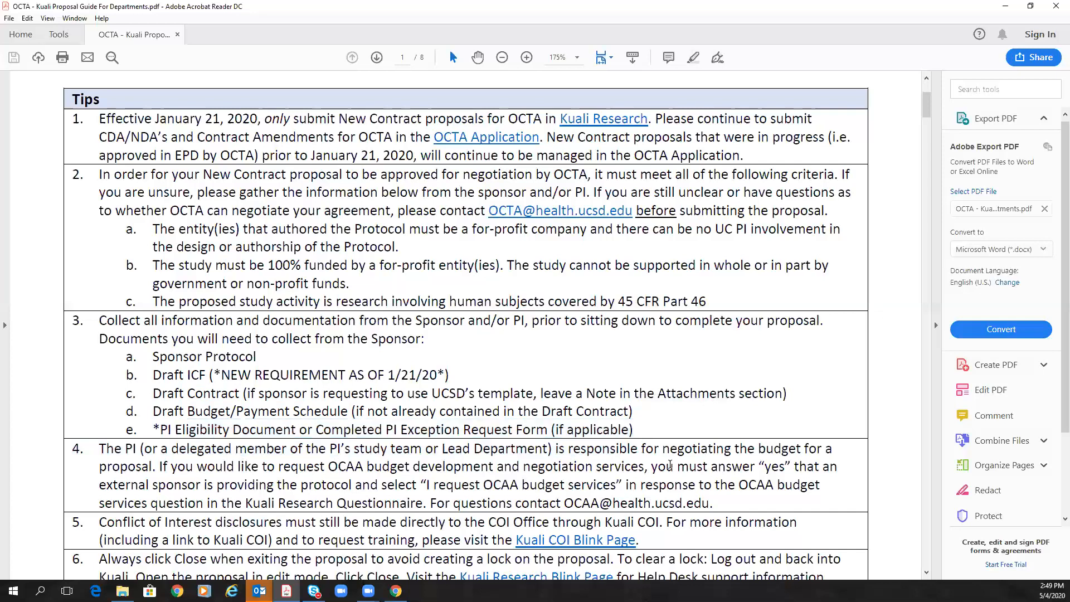
Step: Highlight tip 4's paragraph and the phrase 'I request OCAA budget services'
{"action": "scroll", "coordinate": [670, 465], "scroll_direction": "down", "scroll_amount": 1}
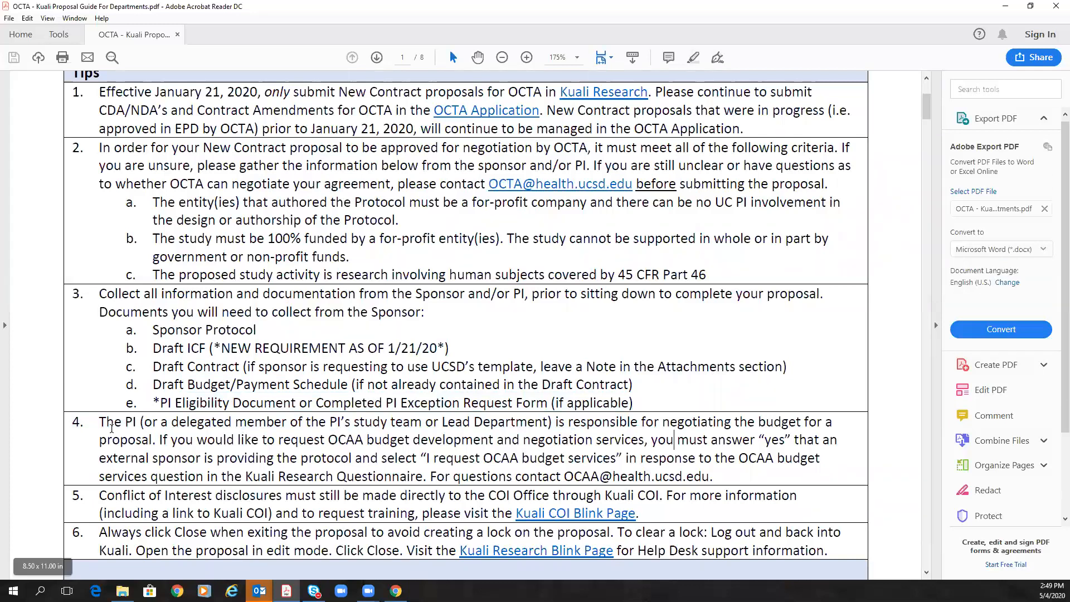
{"action": "mouse_move", "coordinate": [98, 423]}
{"action": "left_mouse_down"}
{"action": "mouse_move", "coordinate": [649, 452]}
{"action": "mouse_move", "coordinate": [716, 477]}
{"action": "left_mouse_up"}
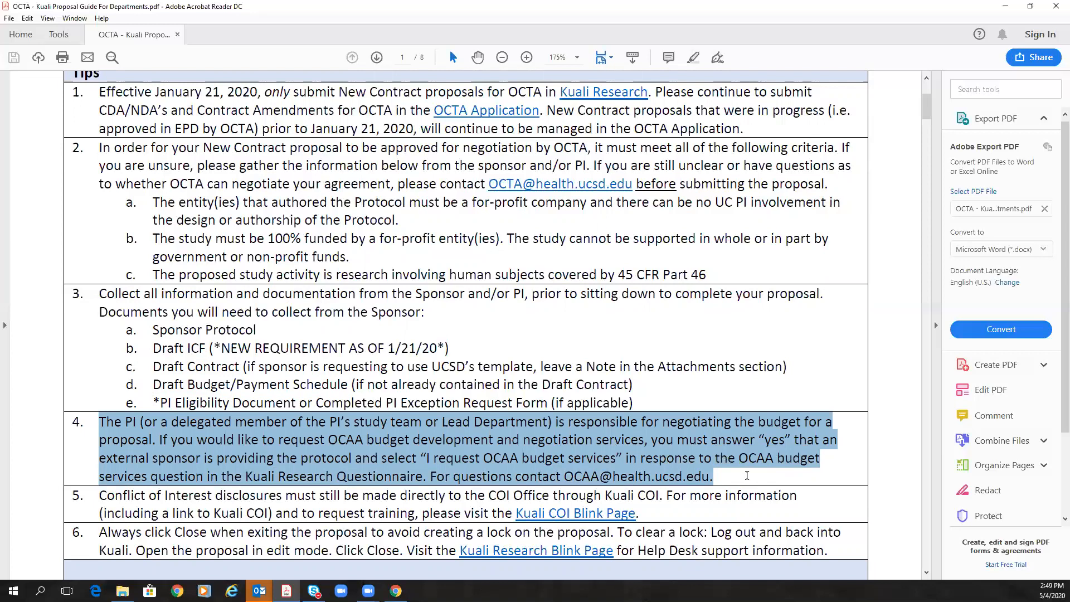
{"action": "left_click", "coordinate": [484, 462]}
{"action": "left_click_drag", "start_coordinate": [429, 458], "coordinate": [599, 462]}
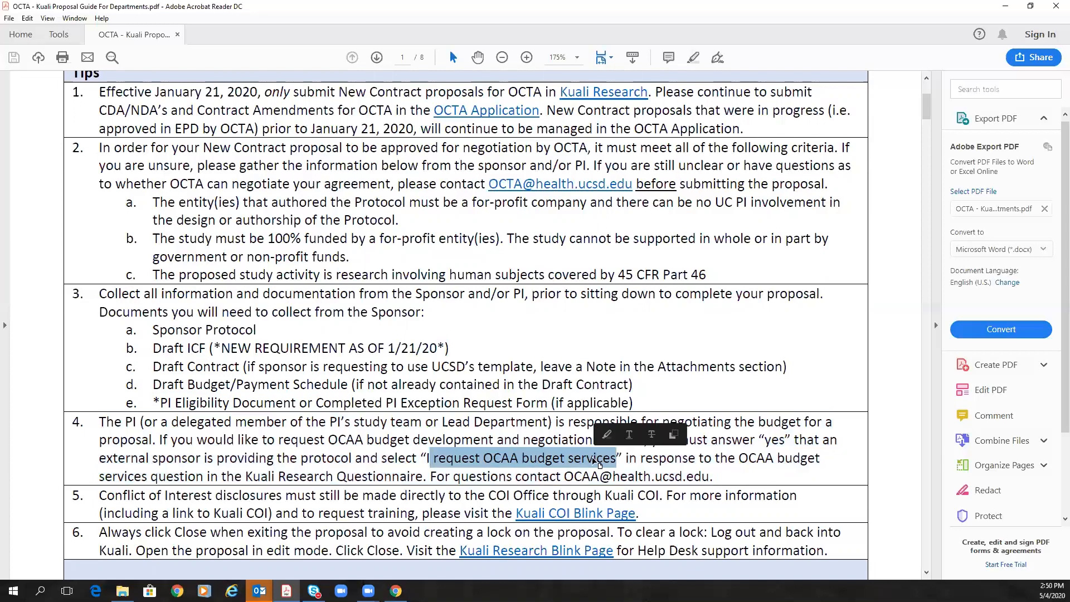
{"action": "left_click", "coordinate": [727, 462]}
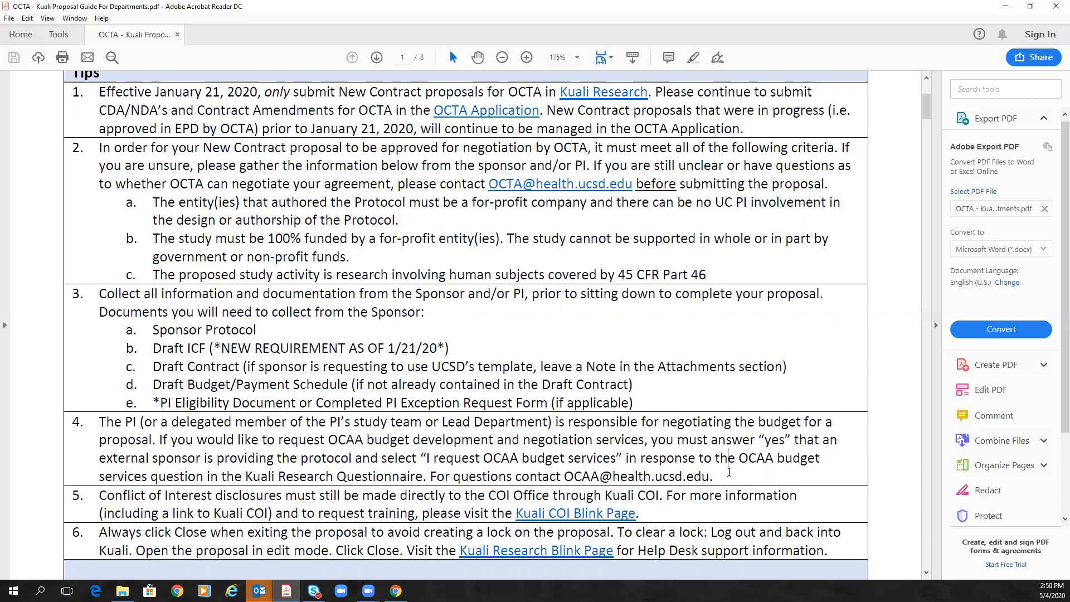
Step: Scroll the Create Proposal table down to page 2 of the guide
{"action": "scroll", "coordinate": [729, 472], "scroll_direction": "down", "scroll_amount": 10}
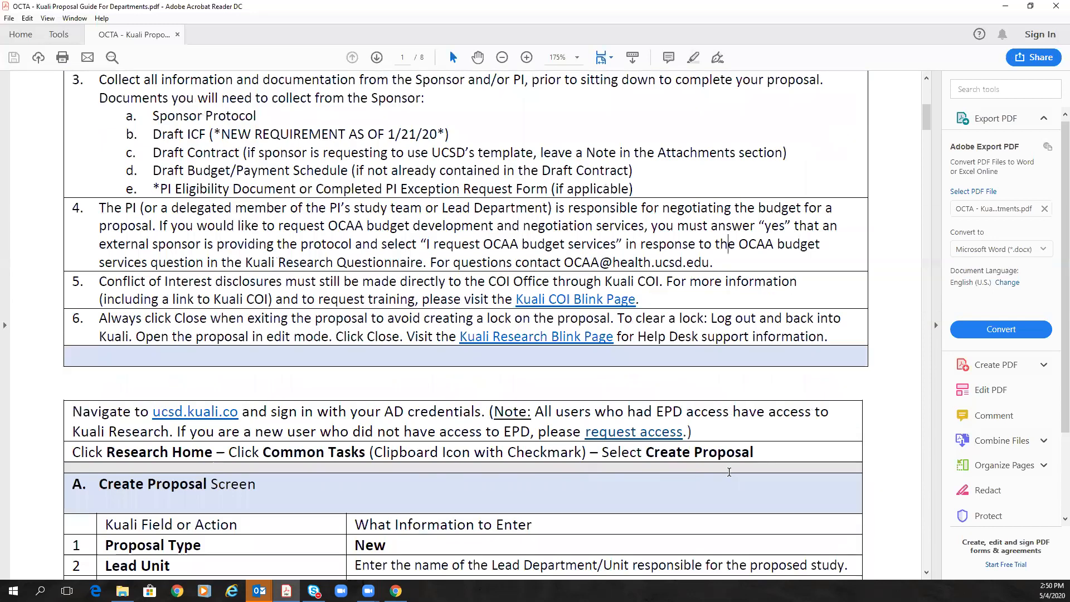
{"action": "scroll", "coordinate": [729, 472], "scroll_direction": "down", "scroll_amount": 3}
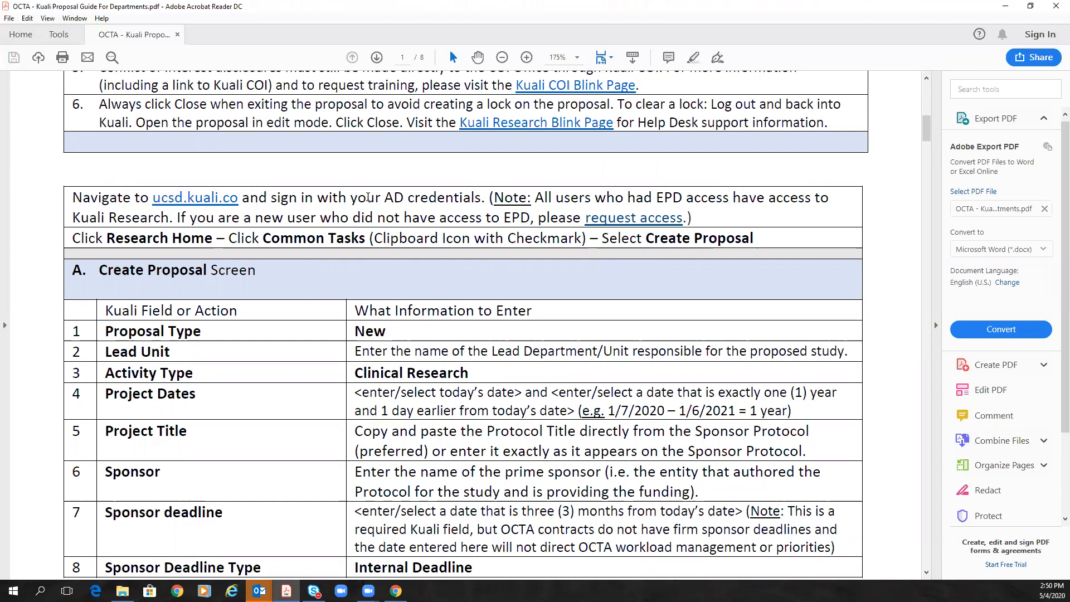
{"action": "scroll", "coordinate": [245, 335], "scroll_direction": "down", "scroll_amount": 4}
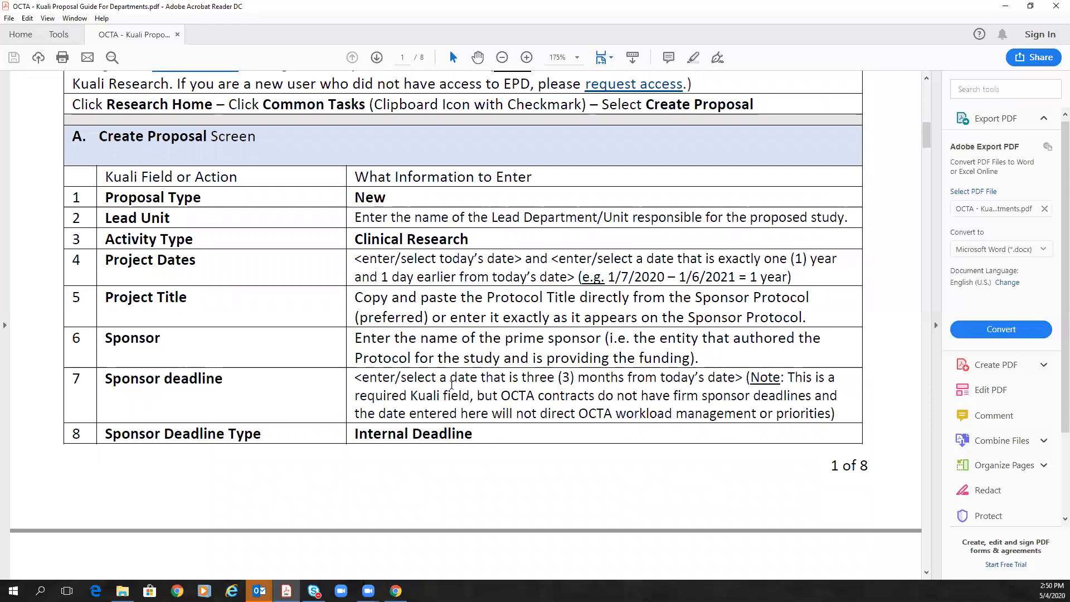
{"action": "scroll", "coordinate": [451, 385], "scroll_direction": "down", "scroll_amount": 3}
{"action": "scroll", "coordinate": [594, 310], "scroll_direction": "down", "scroll_amount": 3}
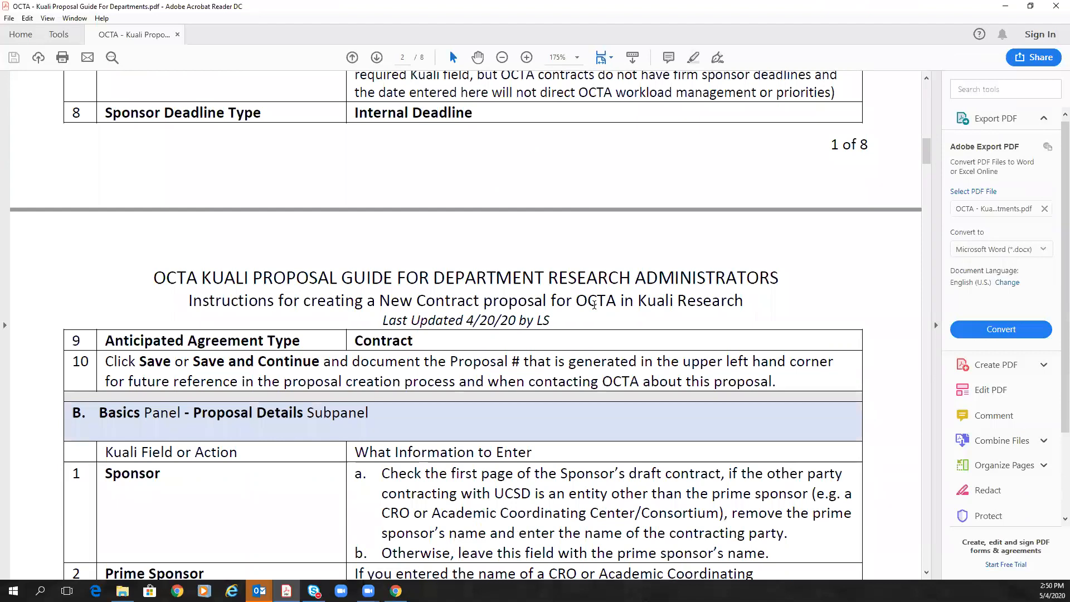
Step: Minimize the PDF guide and sign in to Kuali with the saved account ID and password
{"action": "left_click", "coordinate": [1005, 6]}
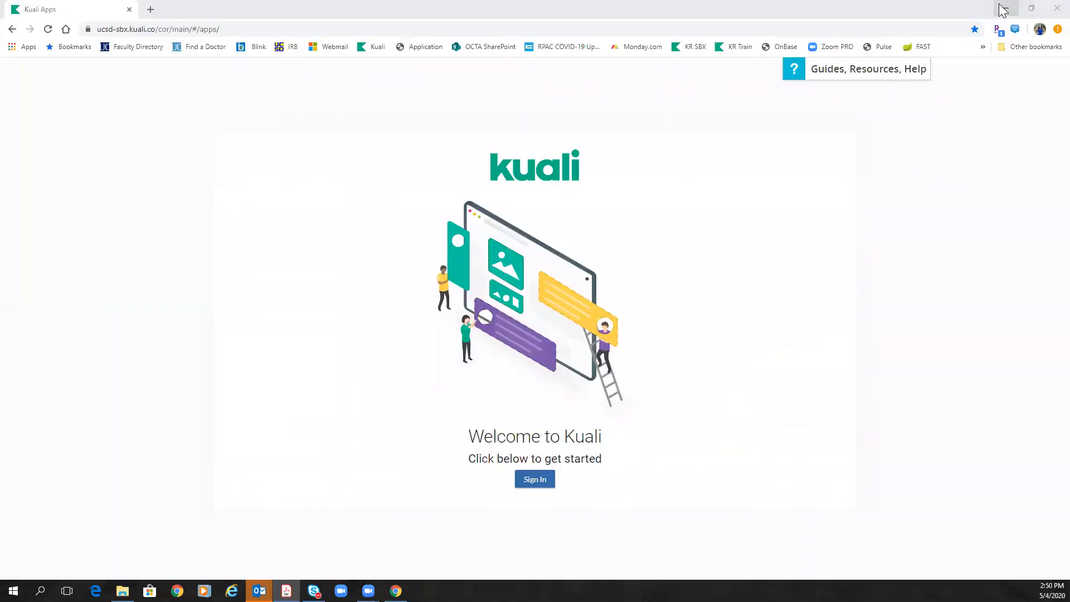
{"action": "left_click", "coordinate": [517, 484]}
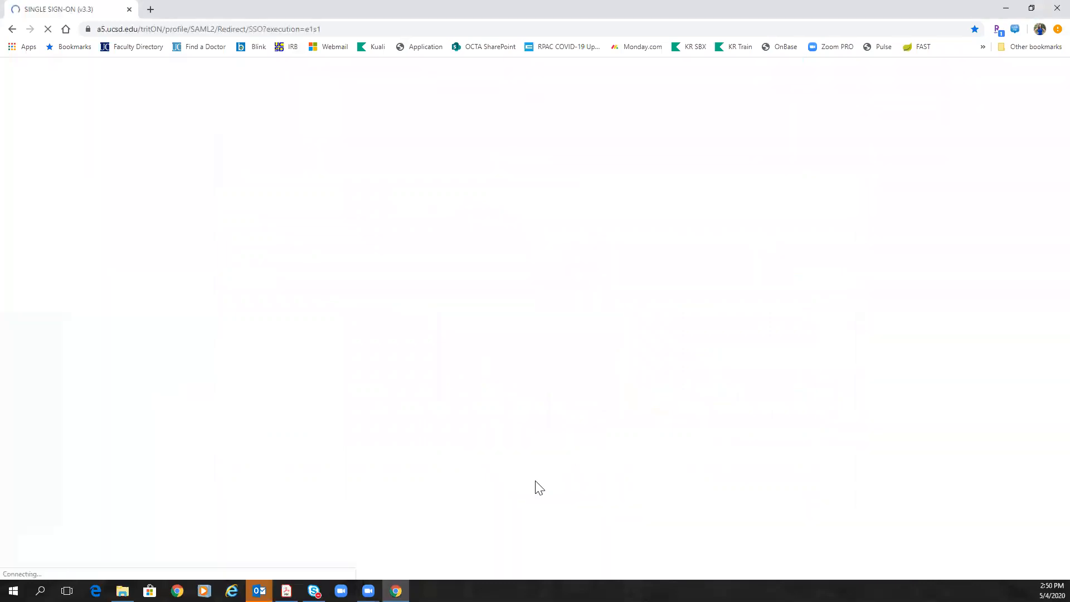
{"action": "left_click", "coordinate": [344, 218]}
{"action": "left_click", "coordinate": [295, 241]}
{"action": "left_click", "coordinate": [281, 267]}
{"action": "type", "text": "••••••••"}
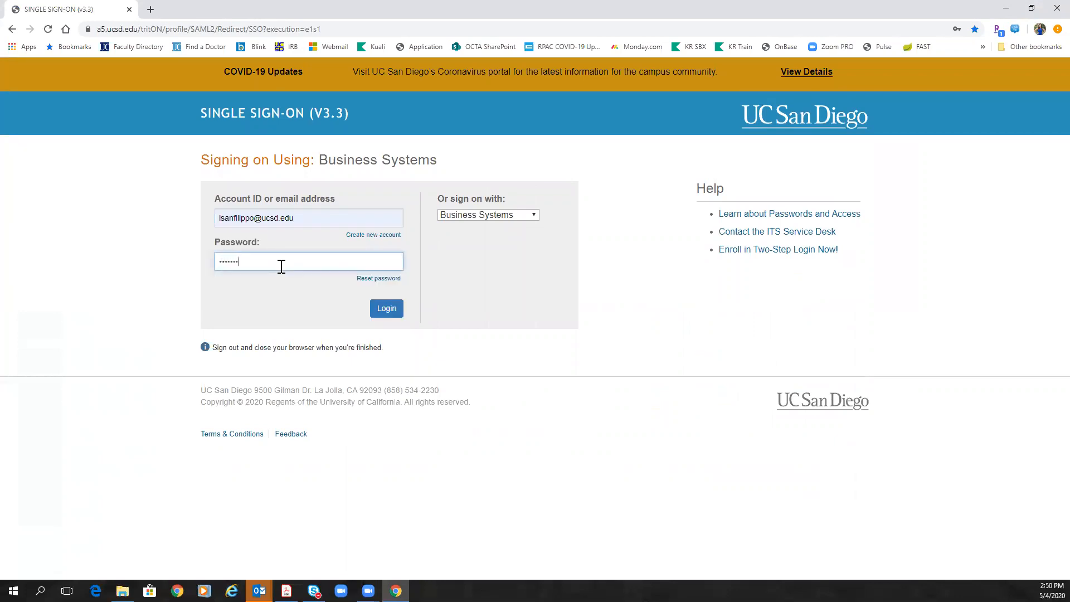
{"action": "left_click", "coordinate": [382, 311]}
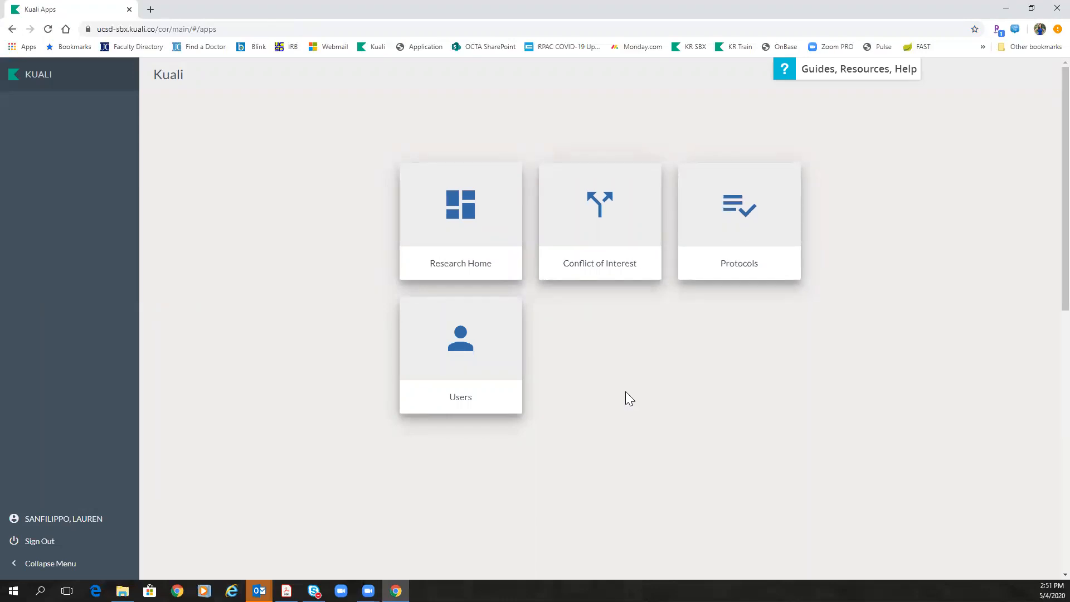
Step: Go from Research Home to Common Tasks and choose Create Proposal under Proposal Development
{"action": "left_click", "coordinate": [497, 248]}
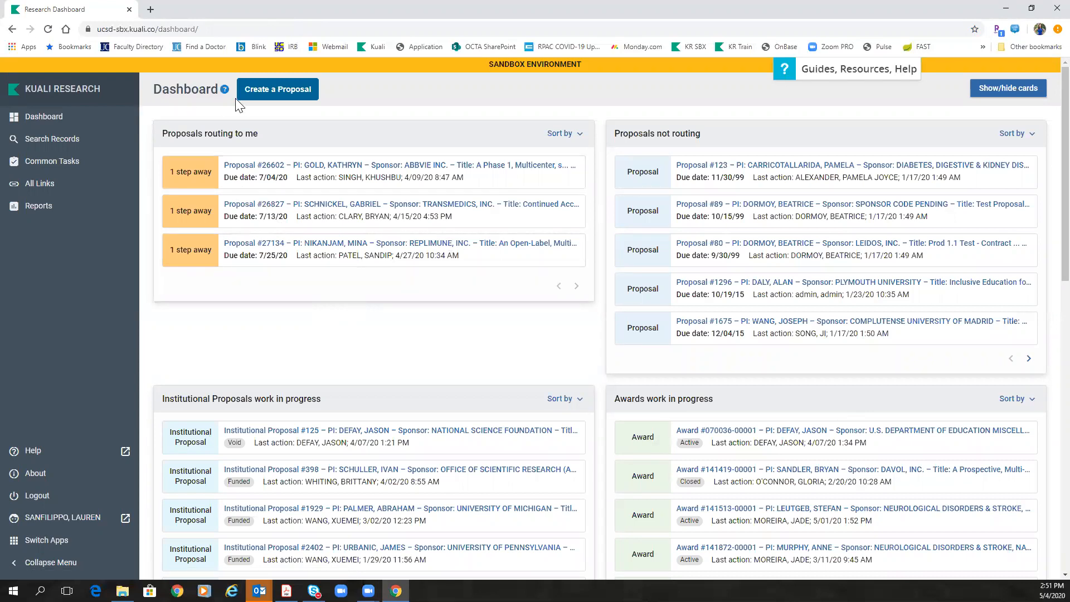
{"action": "left_click", "coordinate": [40, 165]}
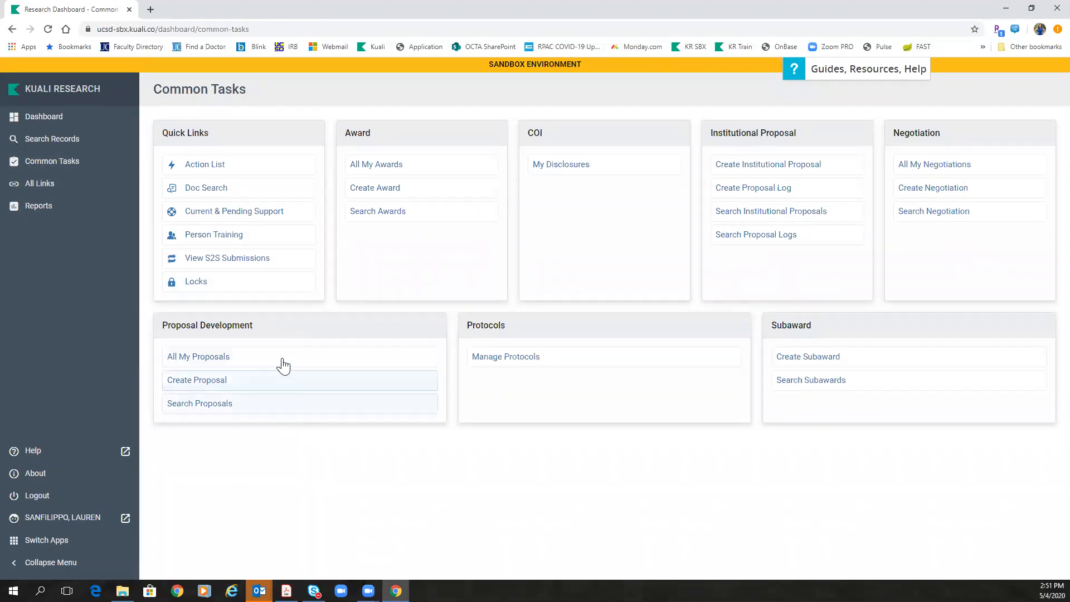
{"action": "left_click", "coordinate": [204, 384]}
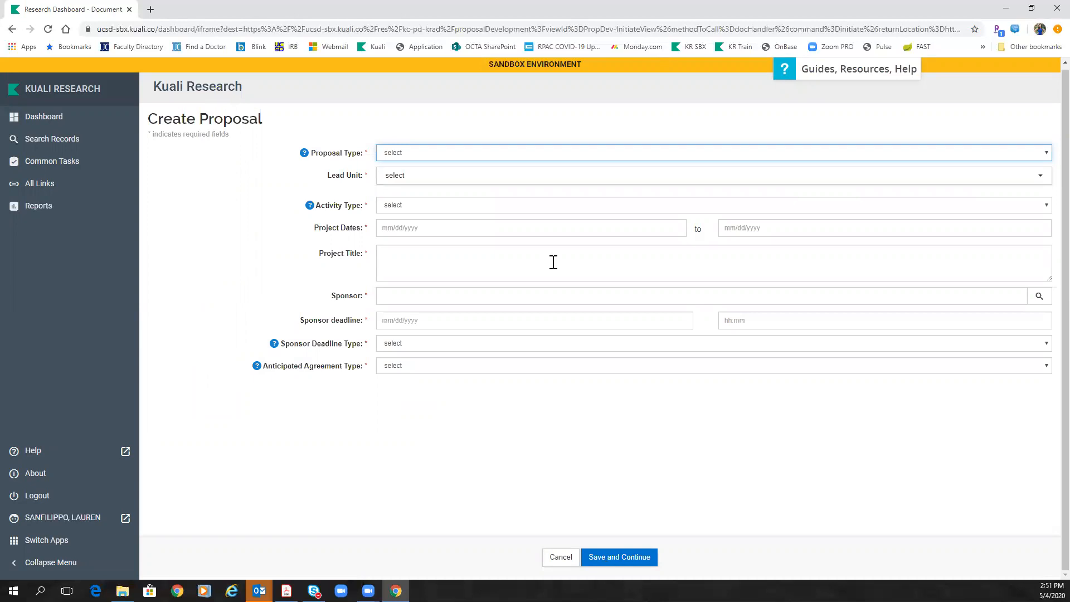
Step: Choose Proposal Type New, Lead Unit 000303 - Medicine via 'Medi', and Activity Type Clinical Research
{"action": "left_click", "coordinate": [466, 151]}
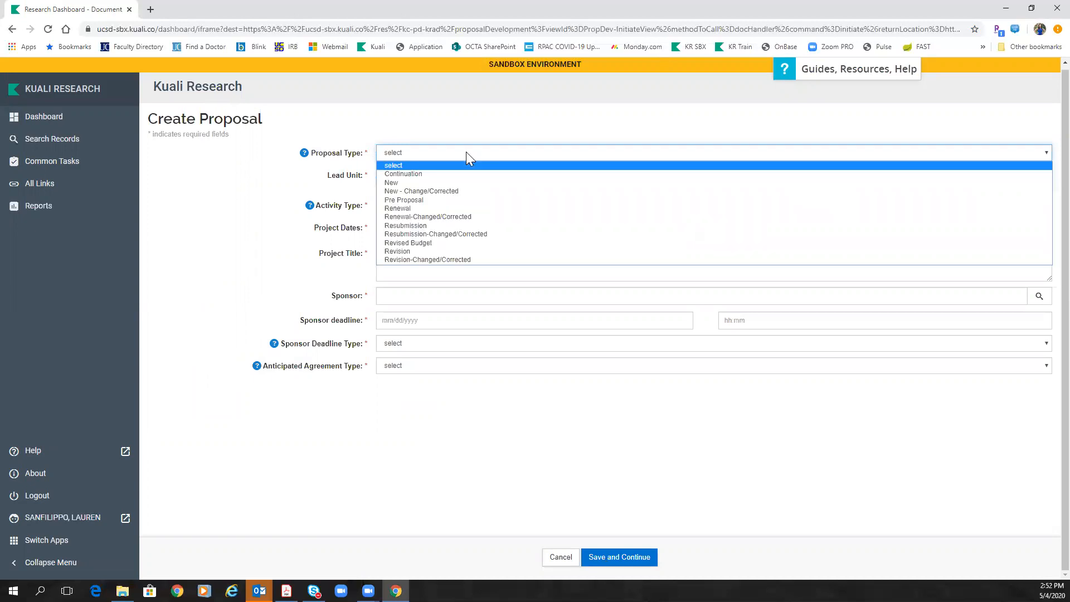
{"action": "left_click", "coordinate": [402, 184]}
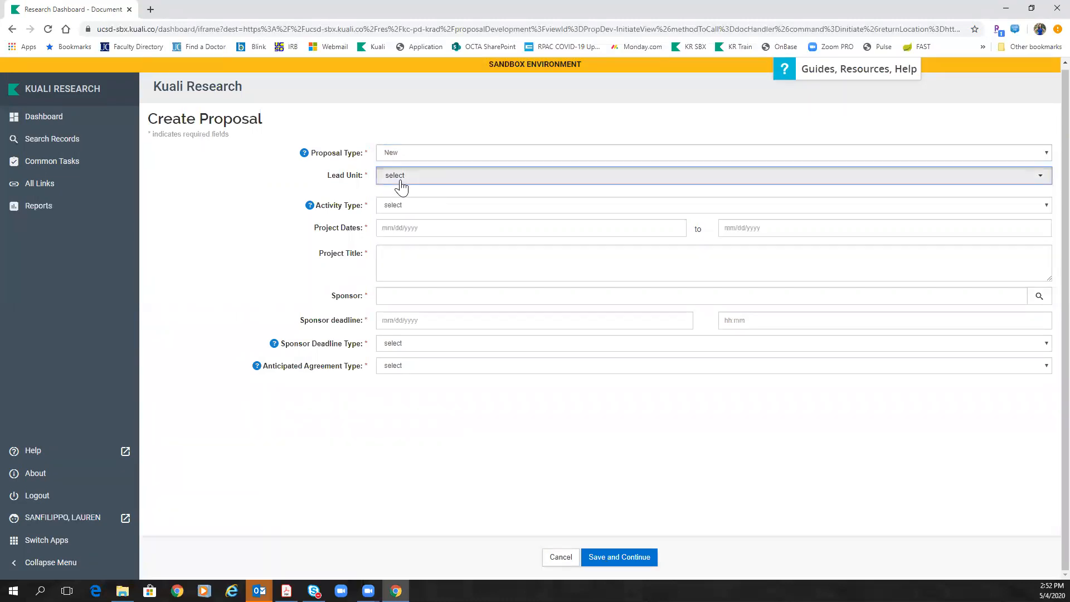
{"action": "left_click", "coordinate": [401, 186]}
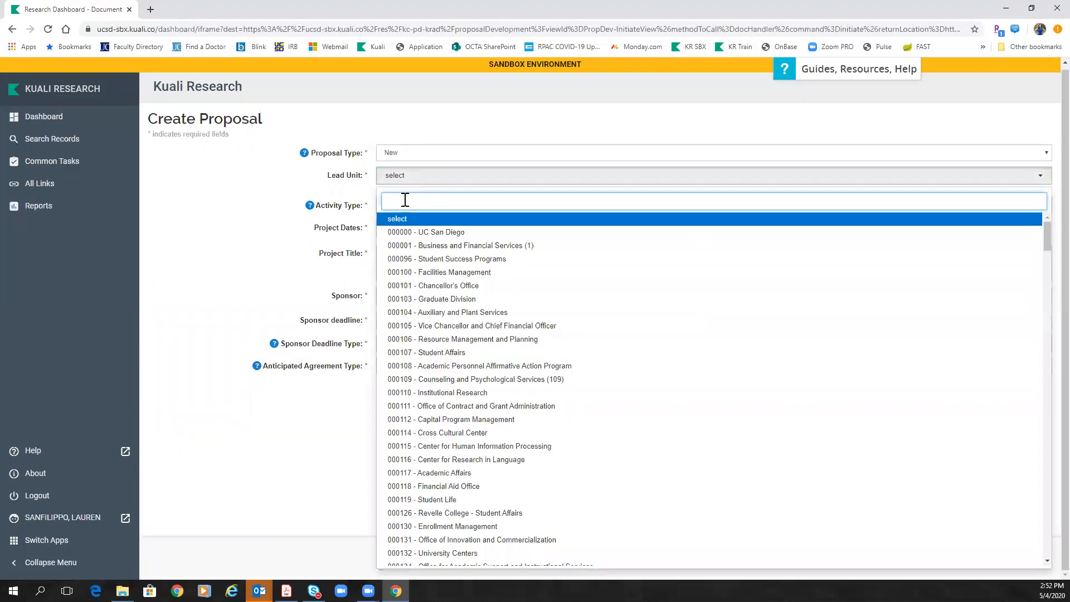
{"action": "type", "text": "Medi"}
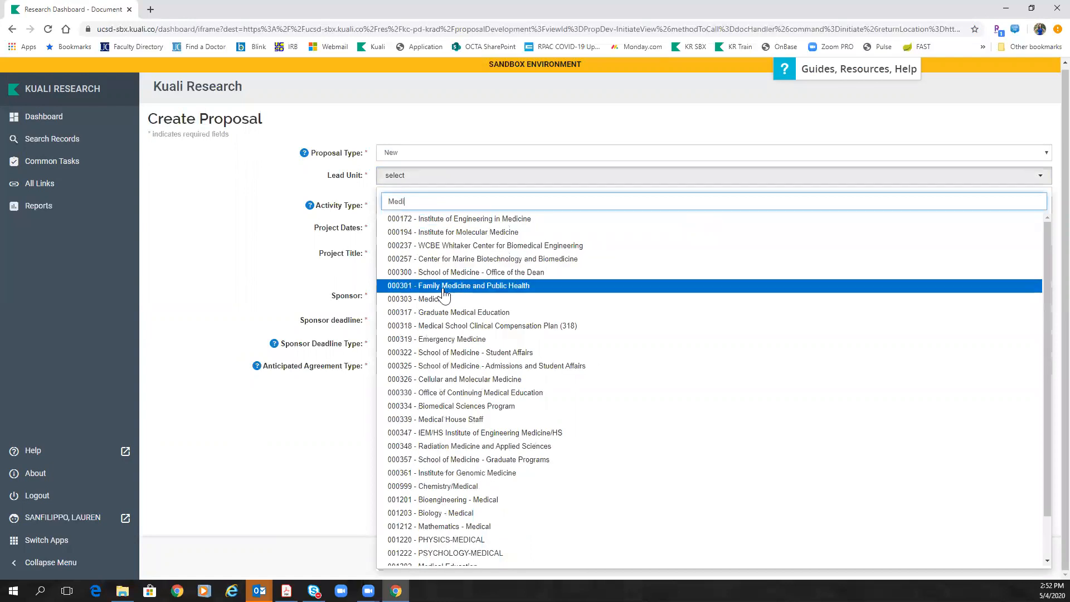
{"action": "left_click", "coordinate": [443, 300]}
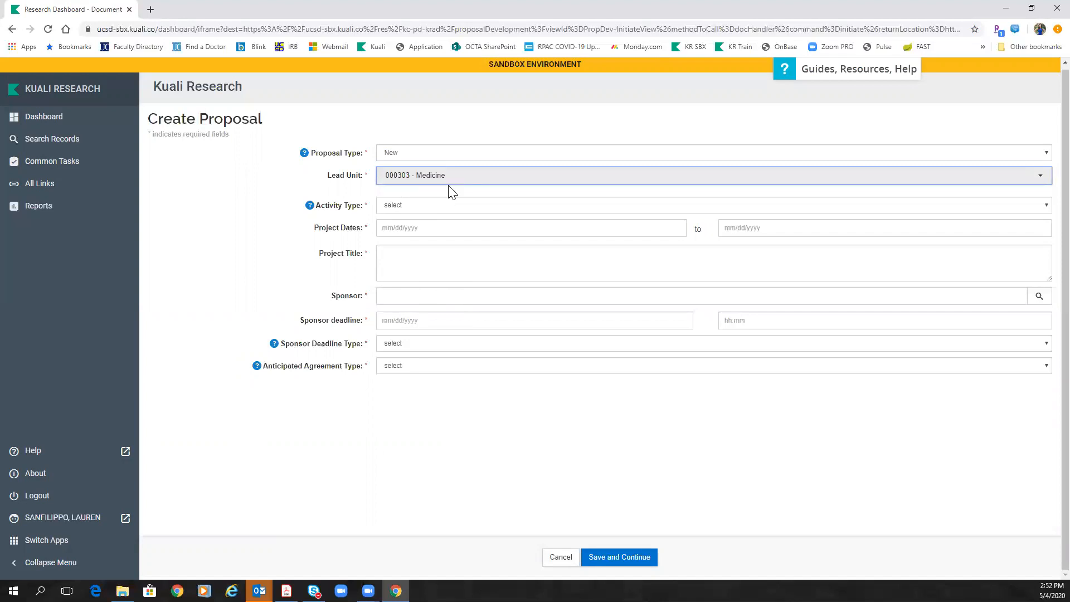
{"action": "left_click", "coordinate": [398, 204]}
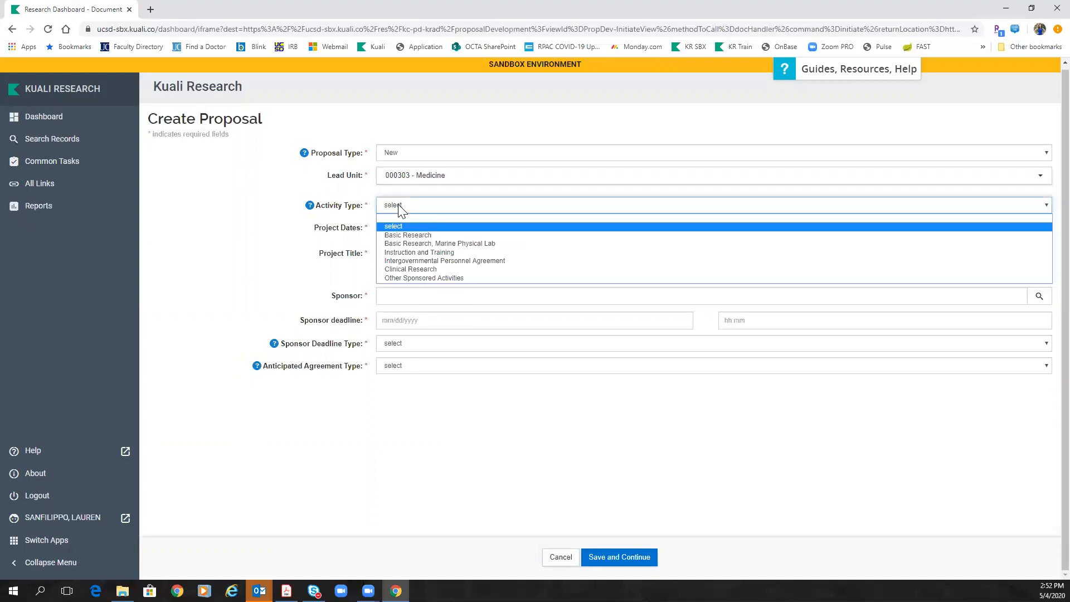
{"action": "left_click", "coordinate": [421, 269]}
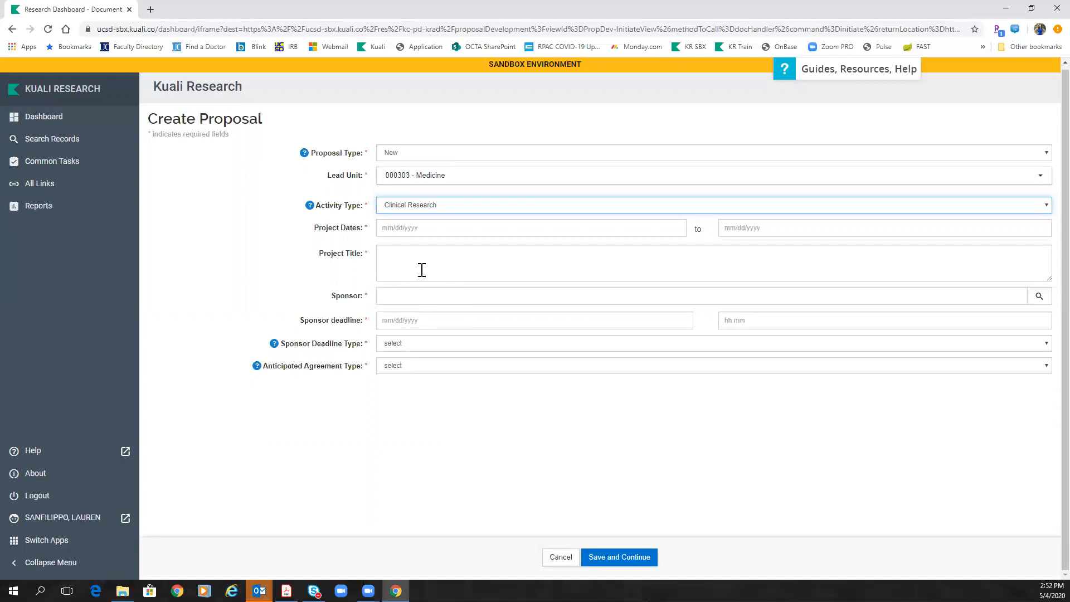
{"action": "left_click", "coordinate": [400, 229]}
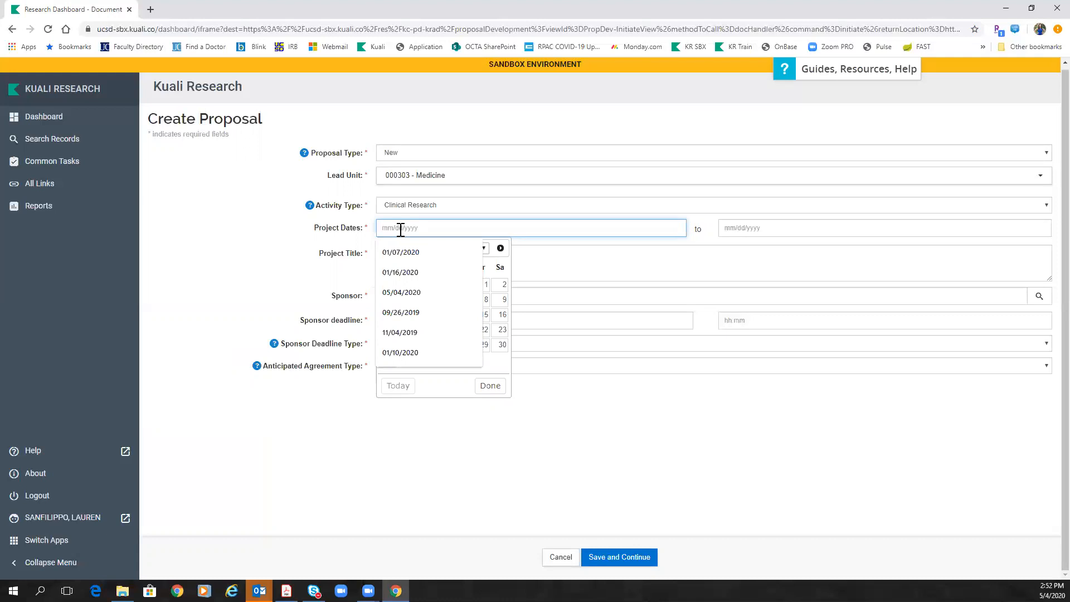
Step: Enter project dates 05/04/2020 to 05/03/2021 and the project title 'Protocol Title'
{"action": "type", "text": "05/04/2020"}
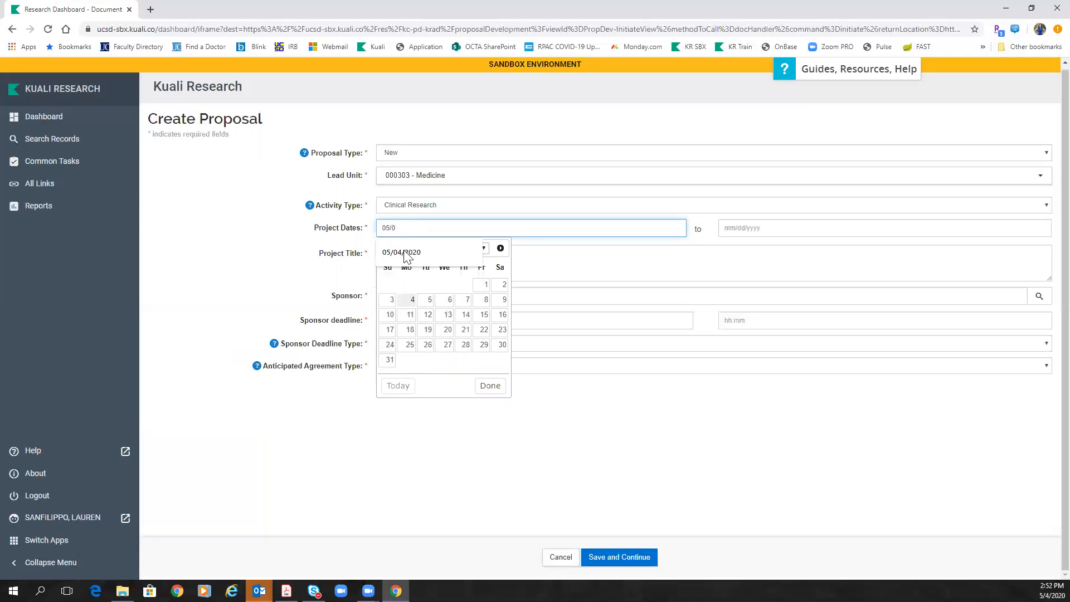
{"action": "left_click", "coordinate": [404, 253]}
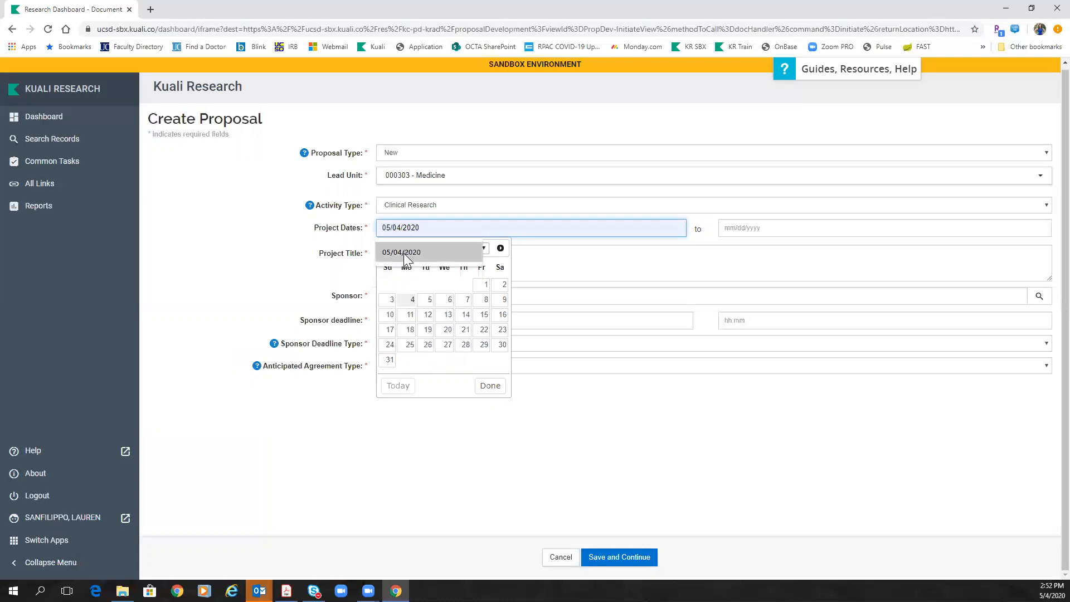
{"action": "left_click", "coordinate": [791, 228]}
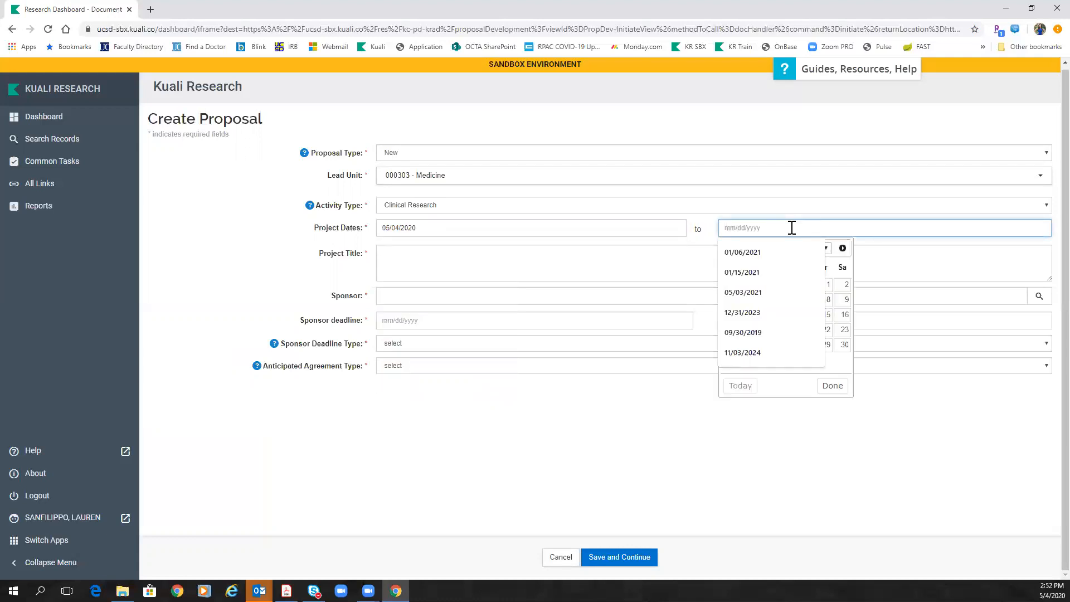
{"action": "type", "text": "05/03/2021"}
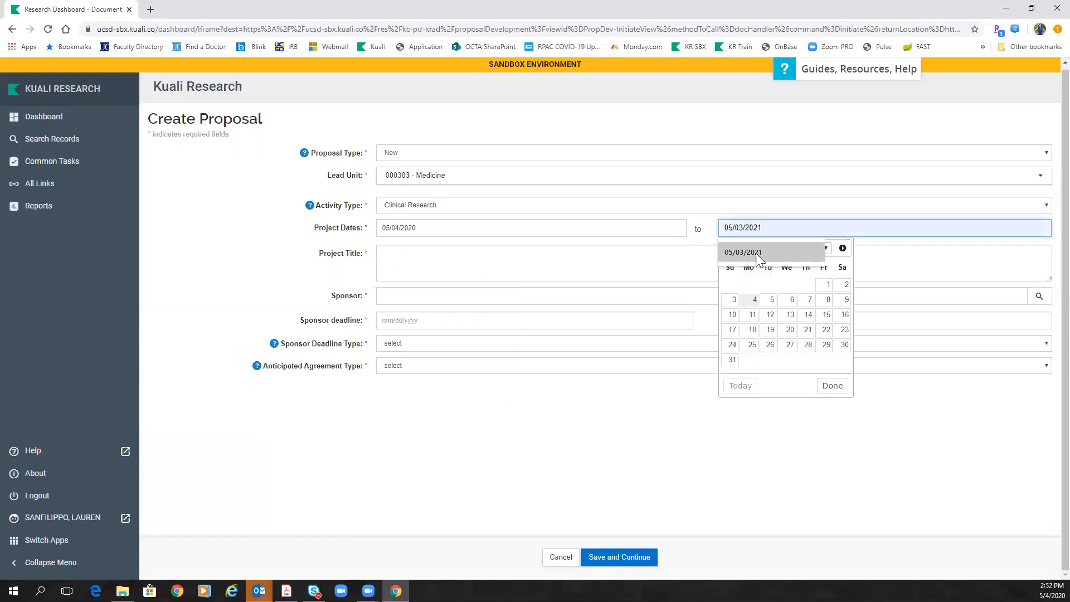
{"action": "left_click", "coordinate": [745, 252]}
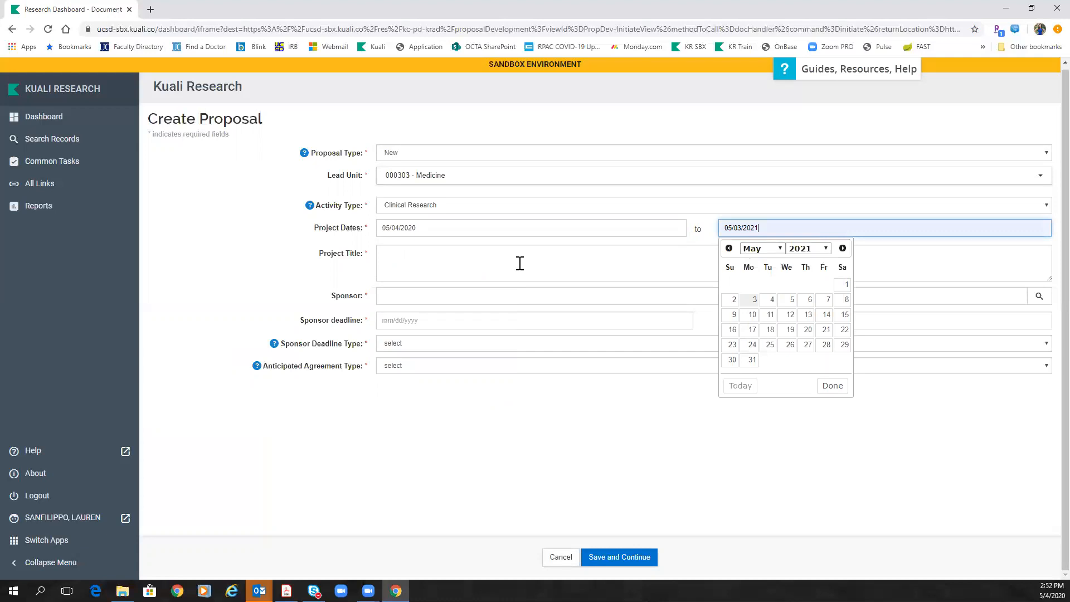
{"action": "left_click", "coordinate": [497, 264]}
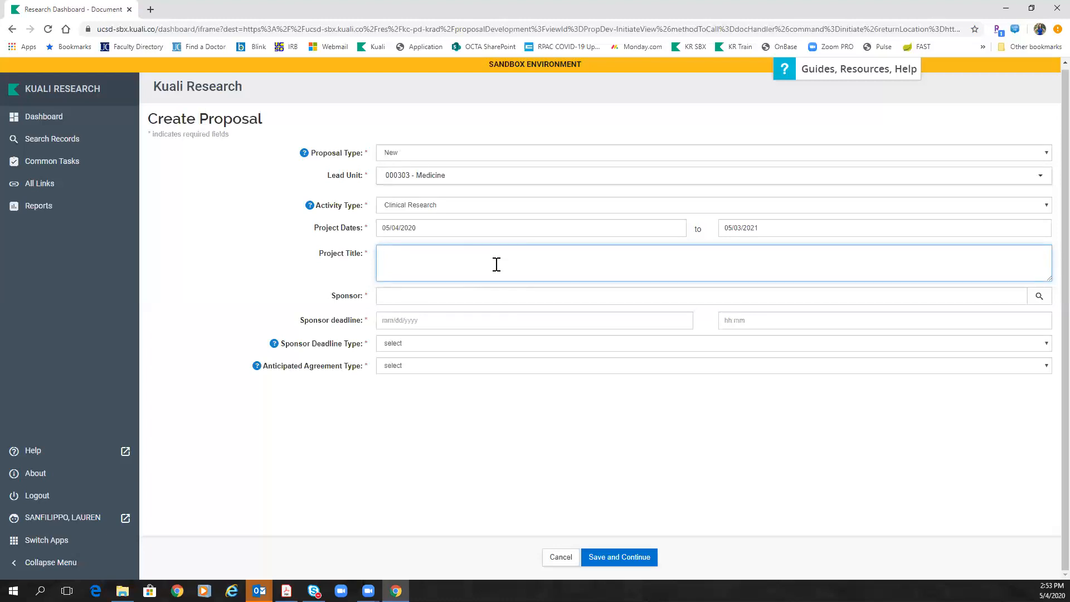
{"action": "type", "text": "Protocol Title."}
Step: Search 'Pfizer' and pick PFIZER INC. (8983) as sponsor, then begin the deadline with 08
{"action": "left_click", "coordinate": [417, 296]}
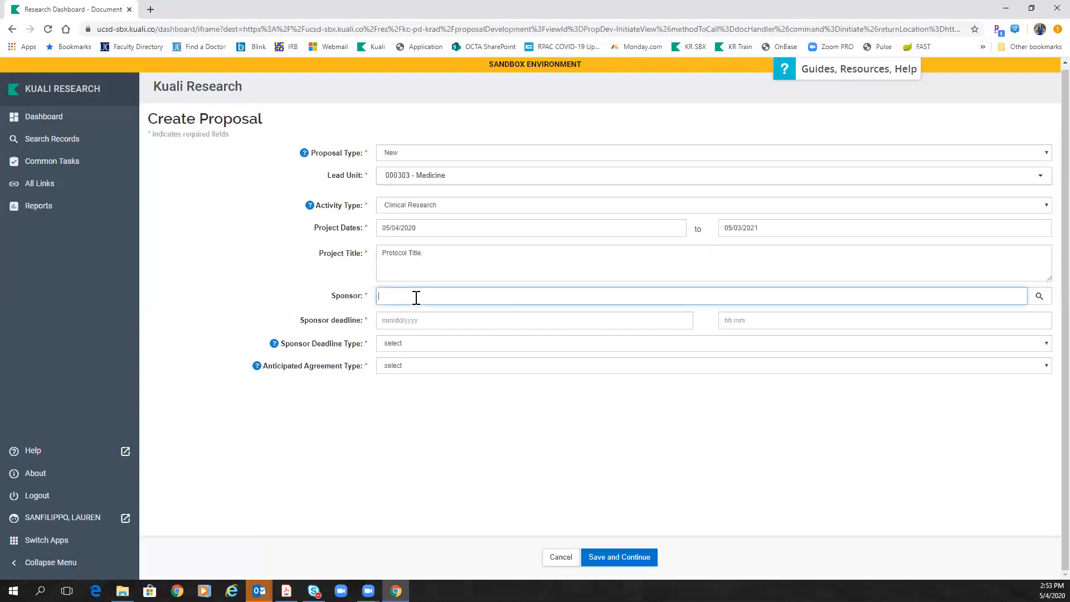
{"action": "type", "text": "Pfizer"}
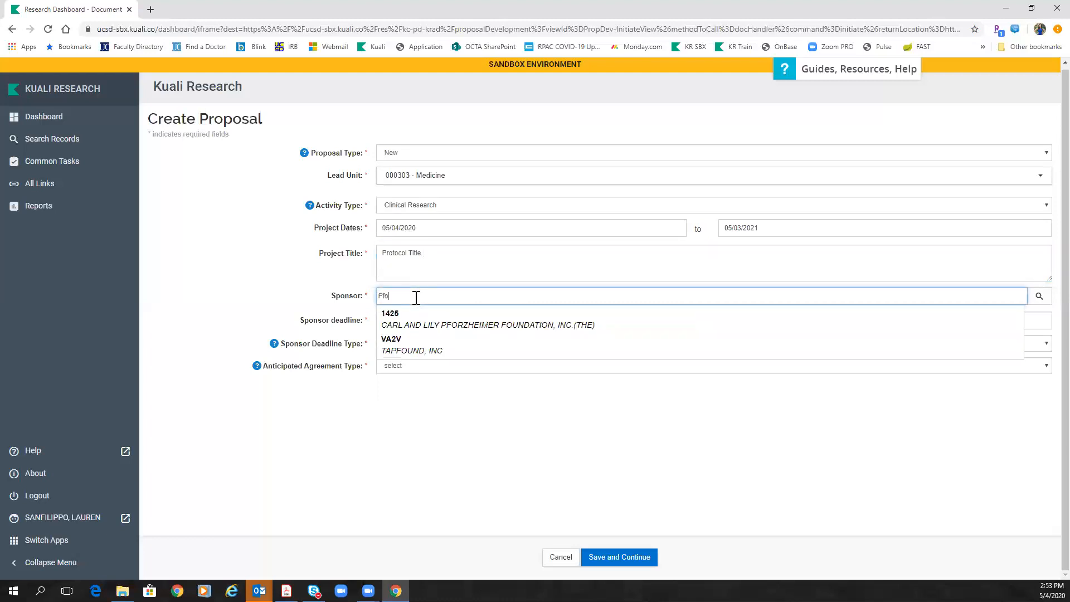
{"action": "left_click", "coordinate": [404, 320]}
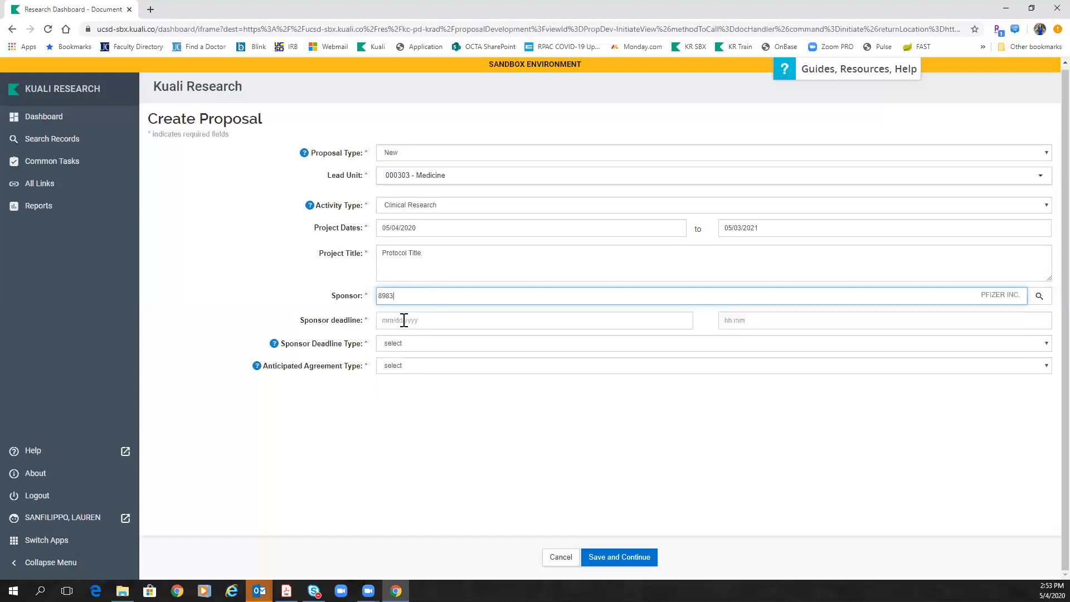
{"action": "left_click", "coordinate": [442, 319]}
{"action": "type", "text": "08/"}
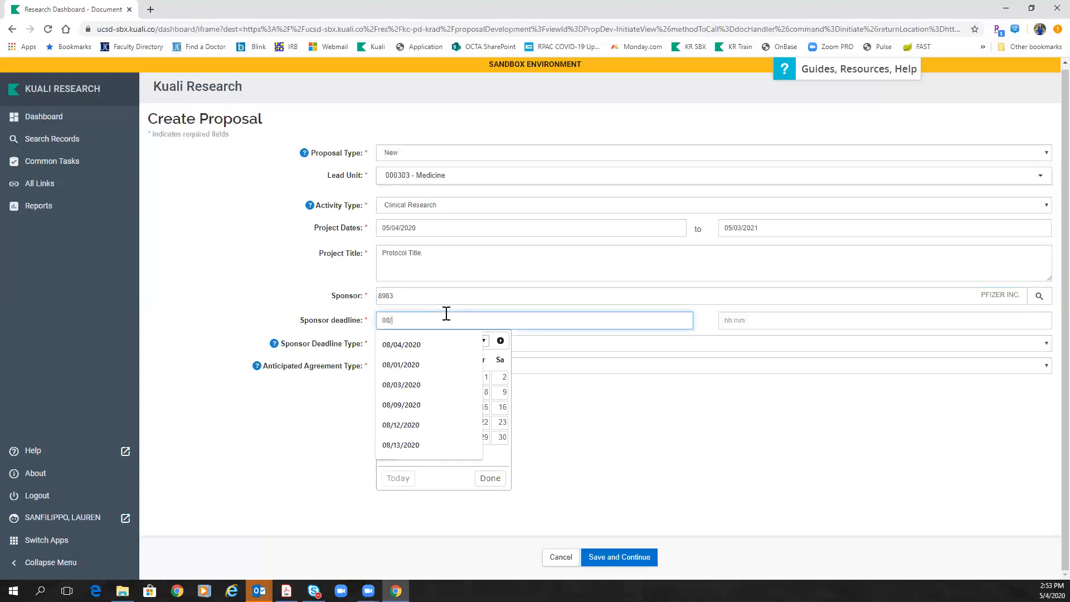
Step: Set deadline 08/04/2020, deadline type Internal, agreement type Contract, and save the proposal
{"action": "left_click", "coordinate": [422, 345]}
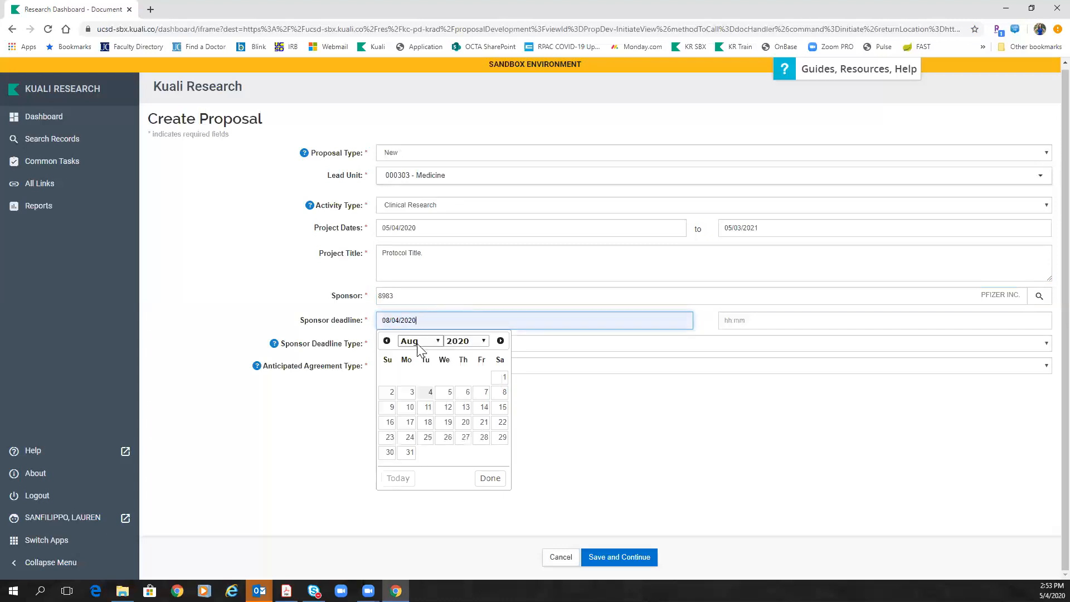
{"action": "left_click", "coordinate": [573, 344]}
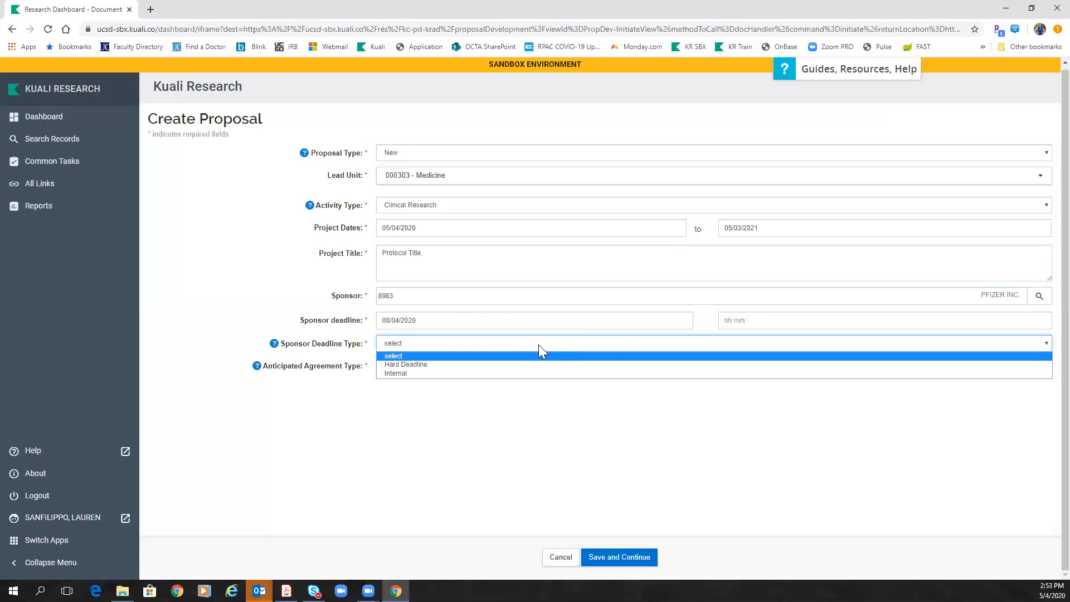
{"action": "left_click", "coordinate": [413, 374]}
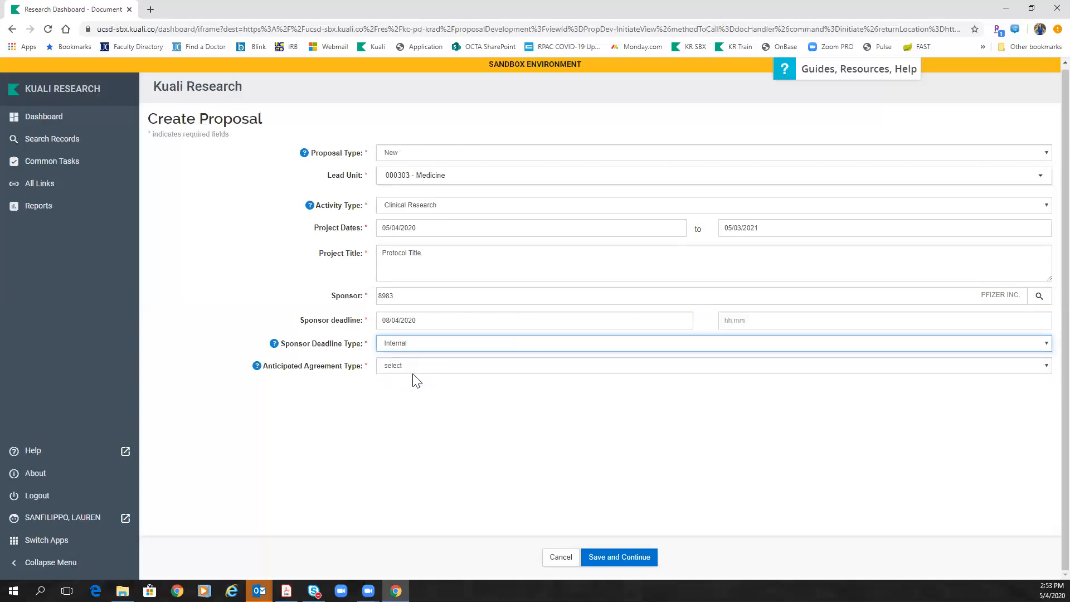
{"action": "left_click", "coordinate": [414, 367]}
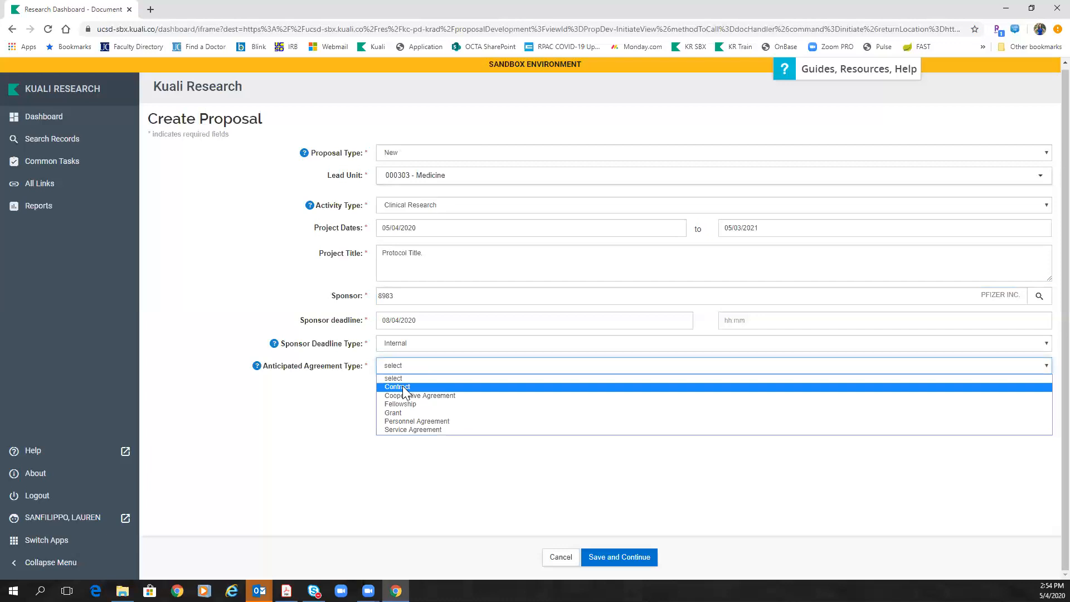
{"action": "left_click", "coordinate": [403, 386]}
{"action": "left_click", "coordinate": [629, 561]}
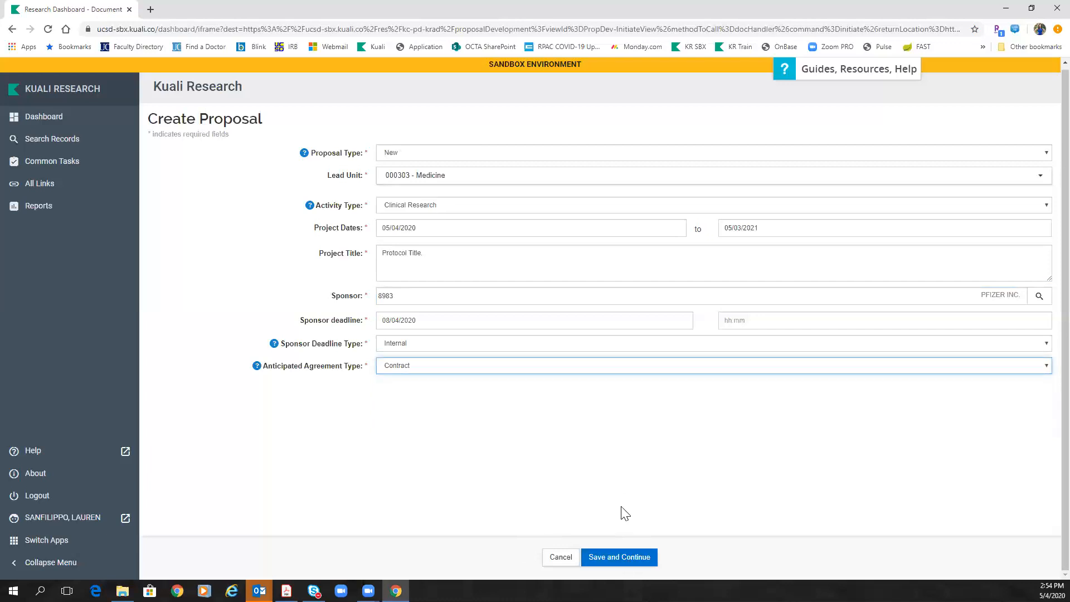
{"action": "left_click", "coordinate": [621, 559]}
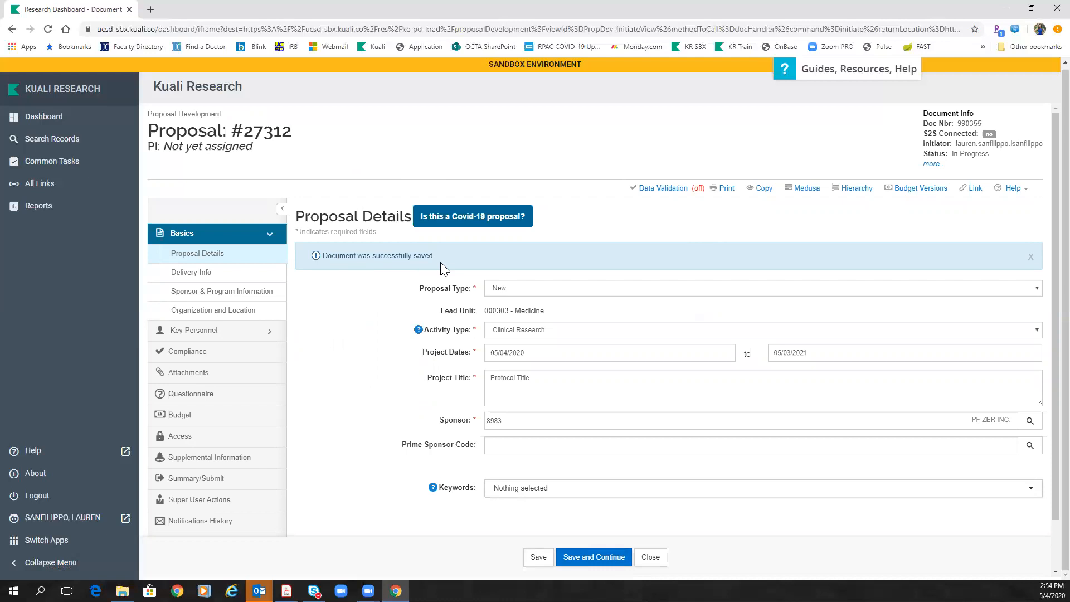
{"action": "left_click_drag", "start_coordinate": [149, 129], "coordinate": [297, 132]}
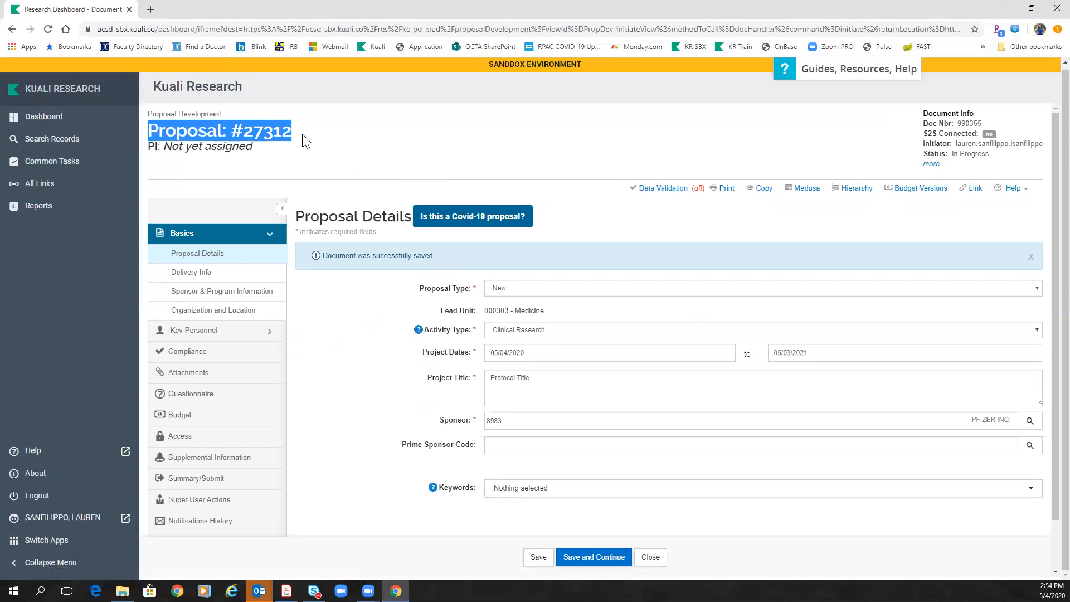
{"action": "left_click", "coordinate": [306, 140]}
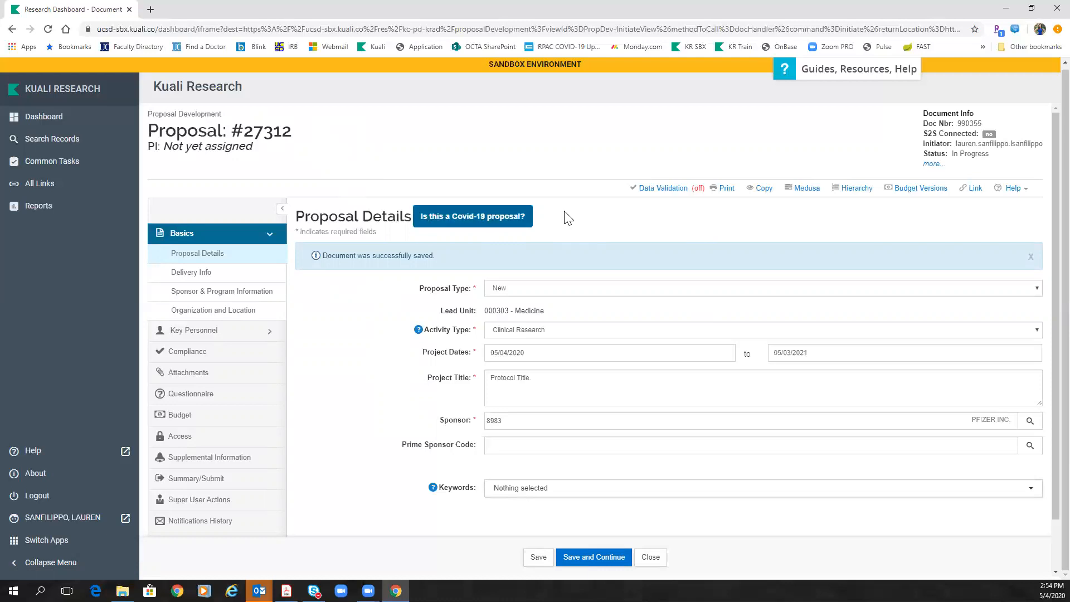
{"action": "left_click", "coordinate": [543, 490]}
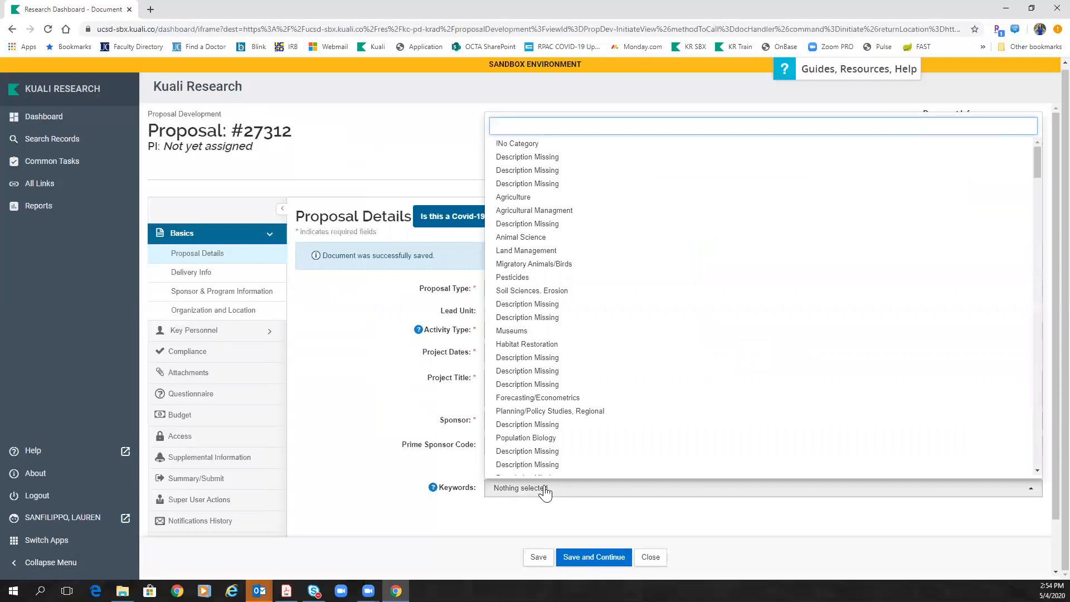
{"action": "type", "text": "in"}
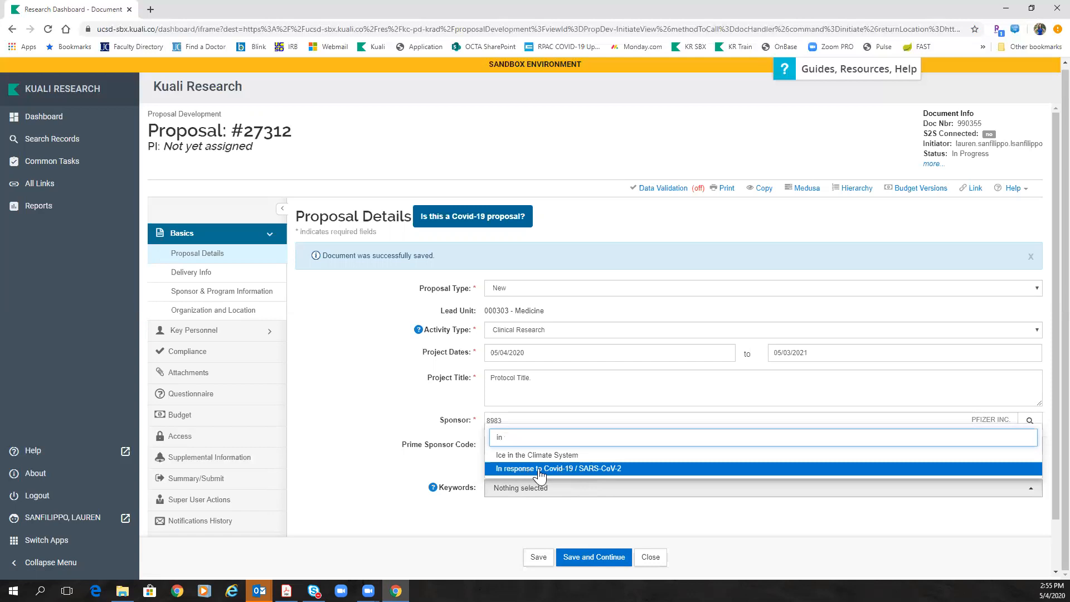
{"action": "left_click", "coordinate": [454, 469]}
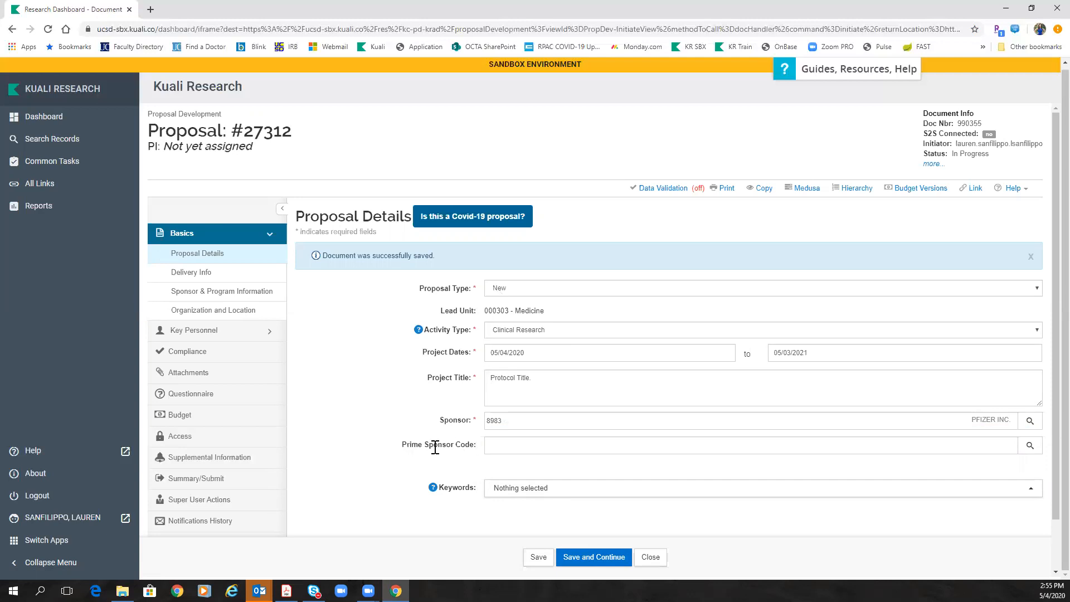
Step: Try sponsor 1967 PPD INC. with prime sponsor code 8983 PFIZER INC
{"action": "left_click_drag", "start_coordinate": [513, 420], "coordinate": [490, 420]}
{"action": "type", "text": "1967"}
{"action": "left_click", "coordinate": [526, 440]}
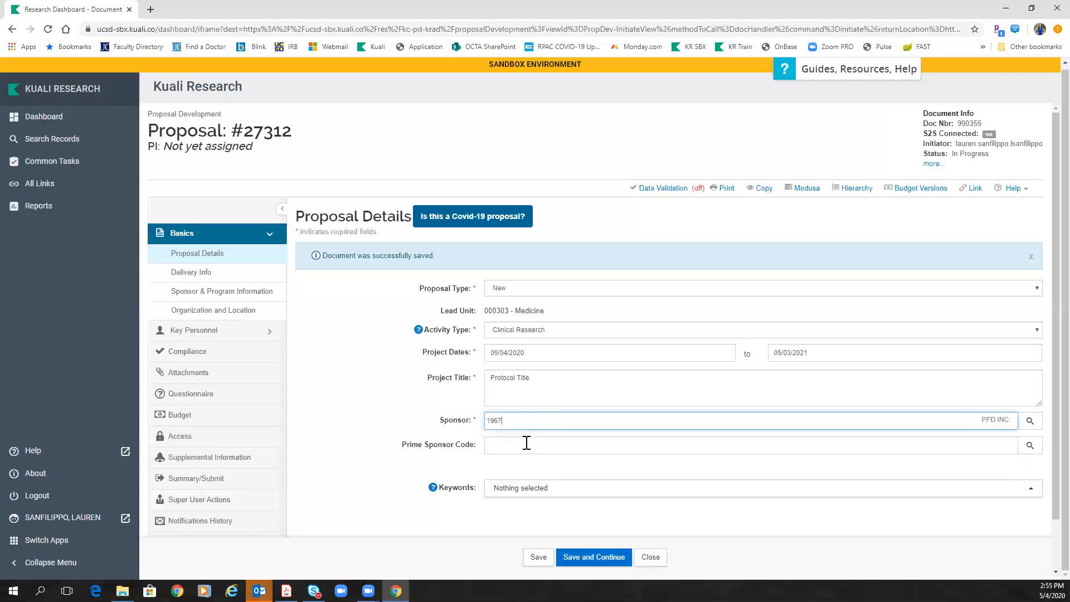
{"action": "left_click", "coordinate": [526, 445]}
{"action": "type", "text": "8983"}
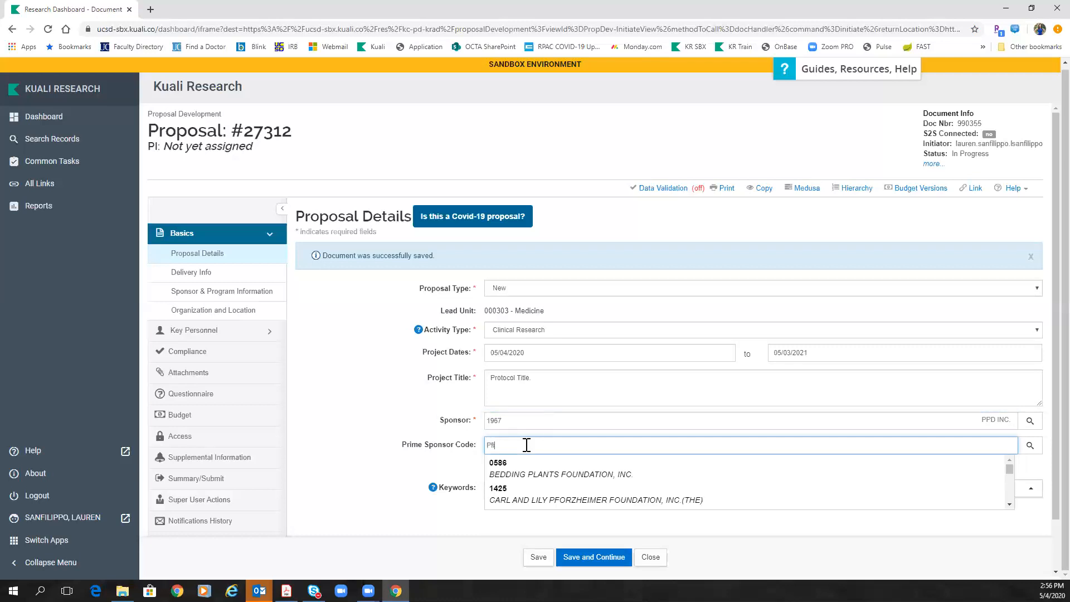
{"action": "left_click", "coordinate": [530, 472]}
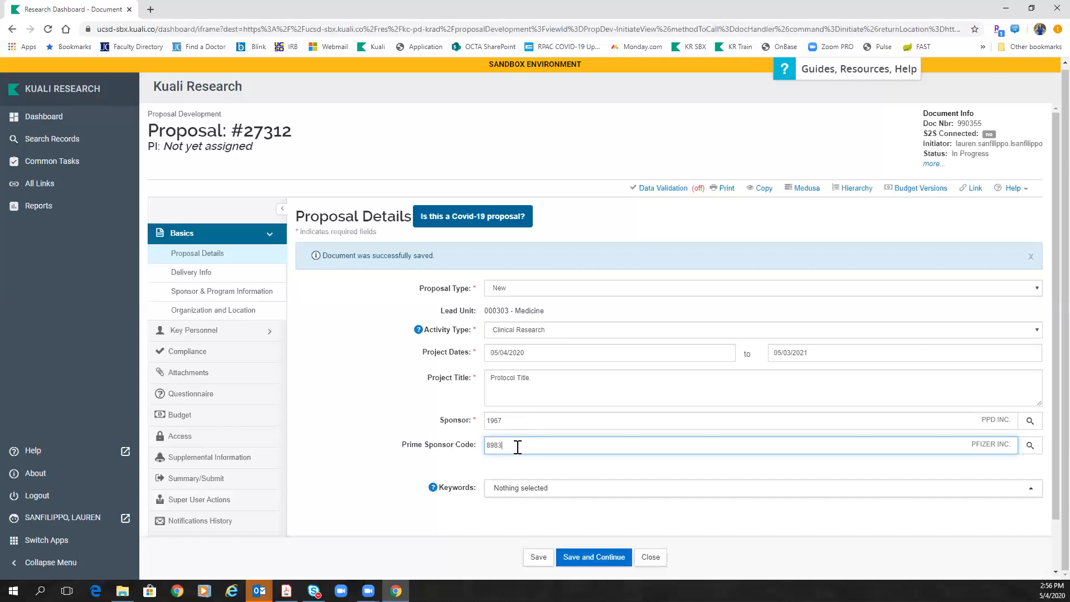
Step: Clear the prime sponsor code, restore PFIZER INC. as sponsor, and save the details
{"action": "left_click_drag", "start_coordinate": [517, 447], "coordinate": [468, 444]}
{"action": "key", "text": "BackSpace"}
{"action": "left_click", "coordinate": [521, 416]}
{"action": "left_click_drag", "start_coordinate": [520, 416], "coordinate": [442, 427]}
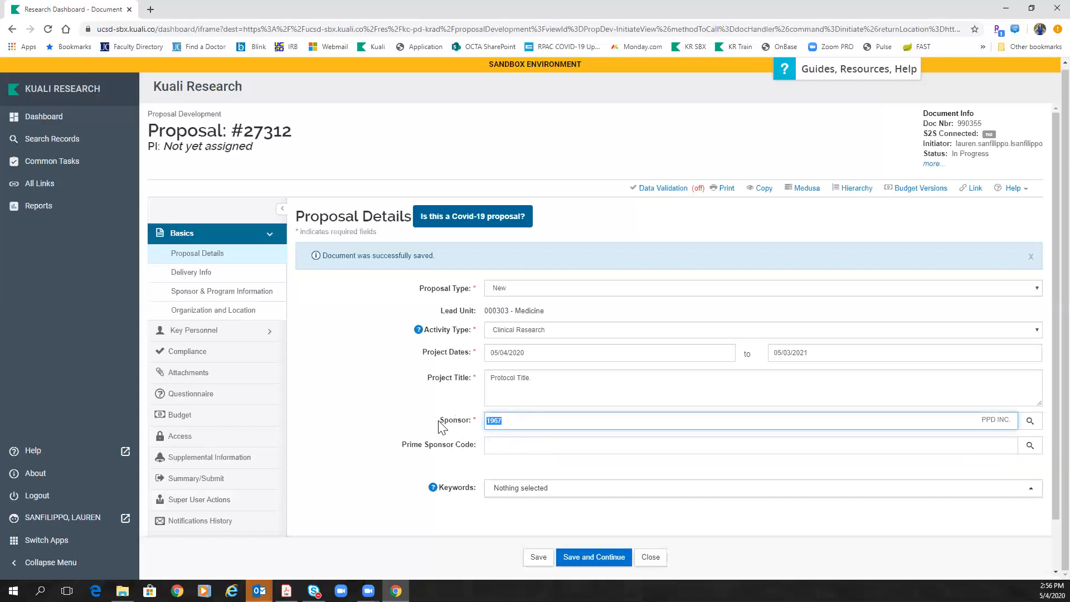
{"action": "type", "text": "Pfizer"}
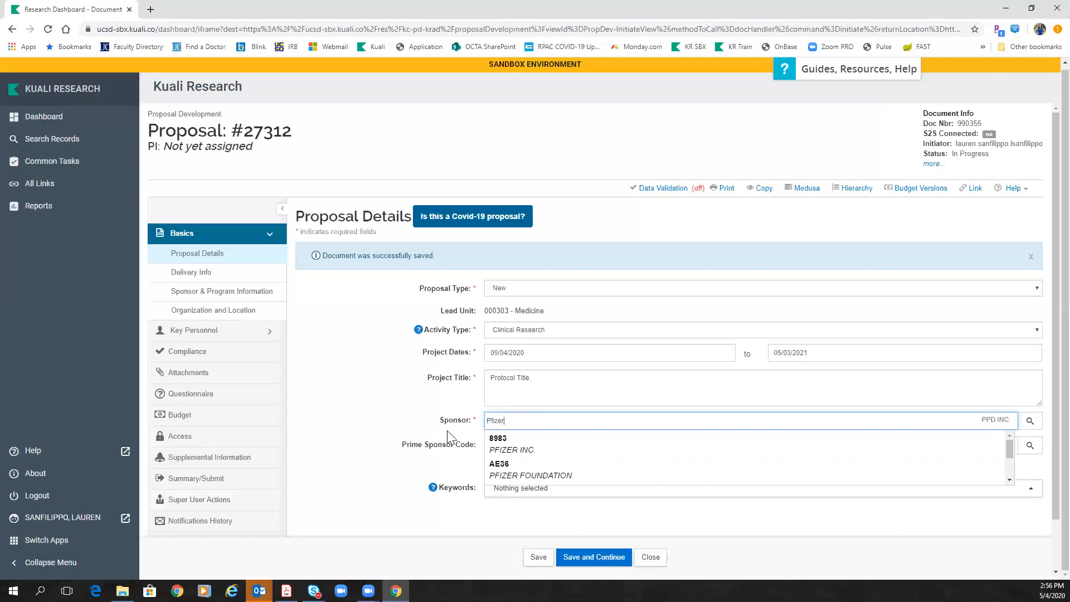
{"action": "left_click", "coordinate": [509, 450]}
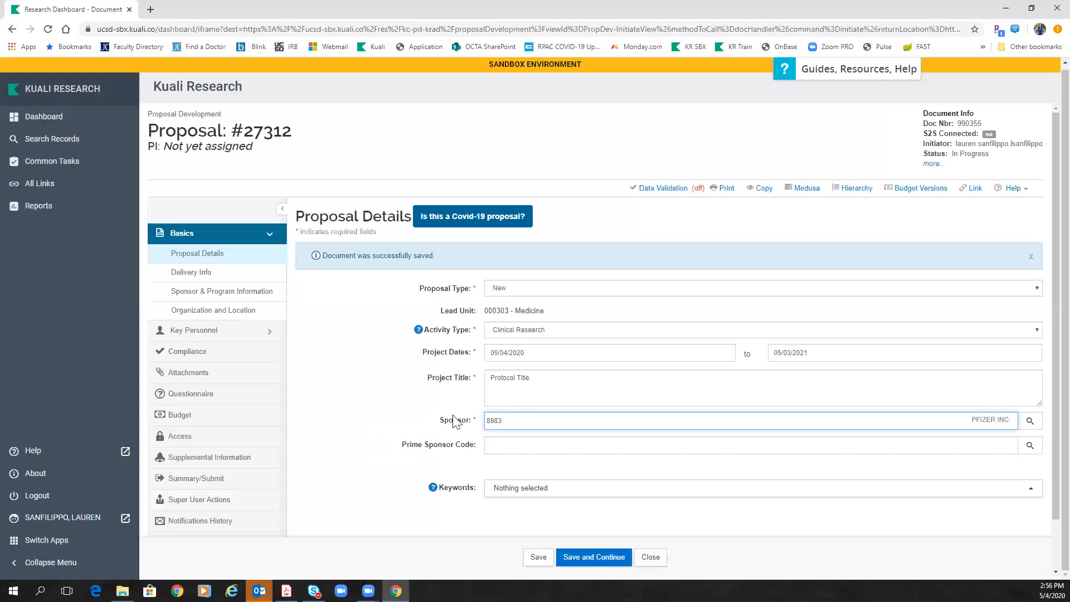
{"action": "left_click", "coordinate": [537, 557]}
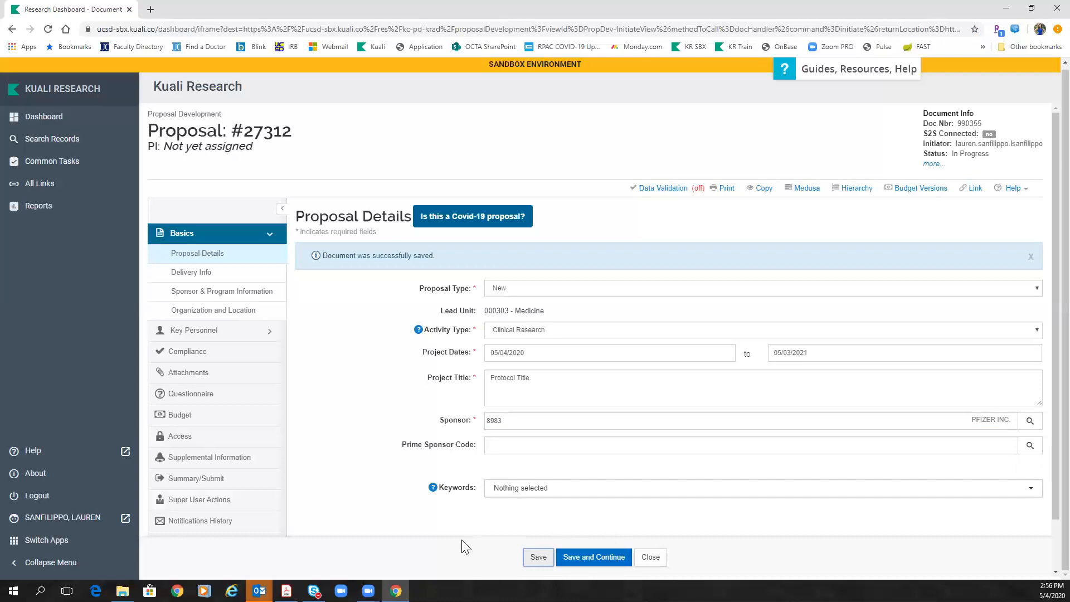
{"action": "left_click", "coordinate": [590, 565]}
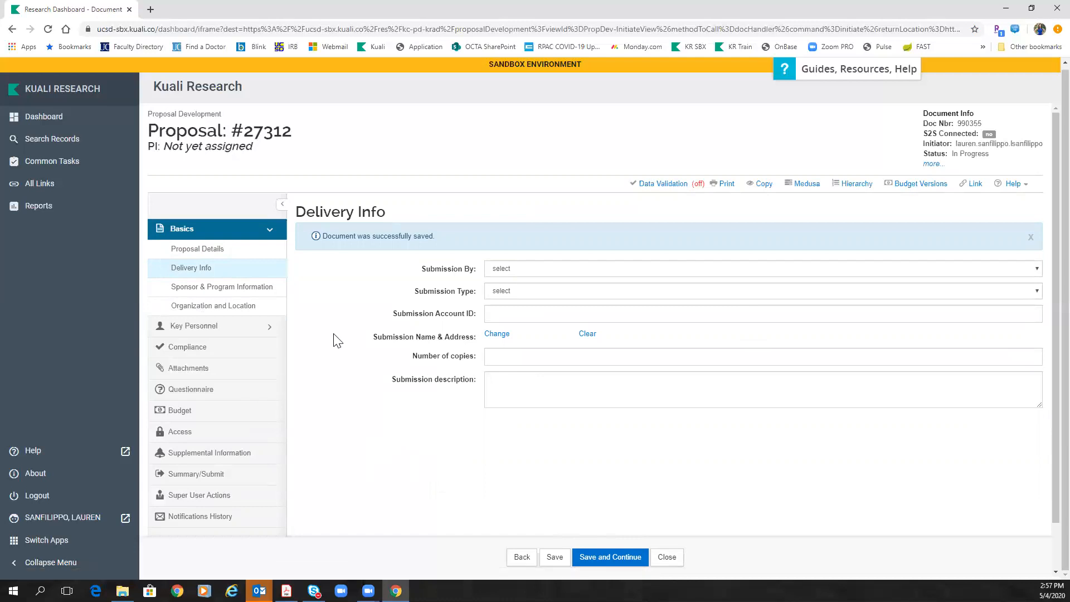
Step: Save the empty Delivery Info page and go to Sponsor & Program Information
{"action": "left_click", "coordinate": [555, 558]}
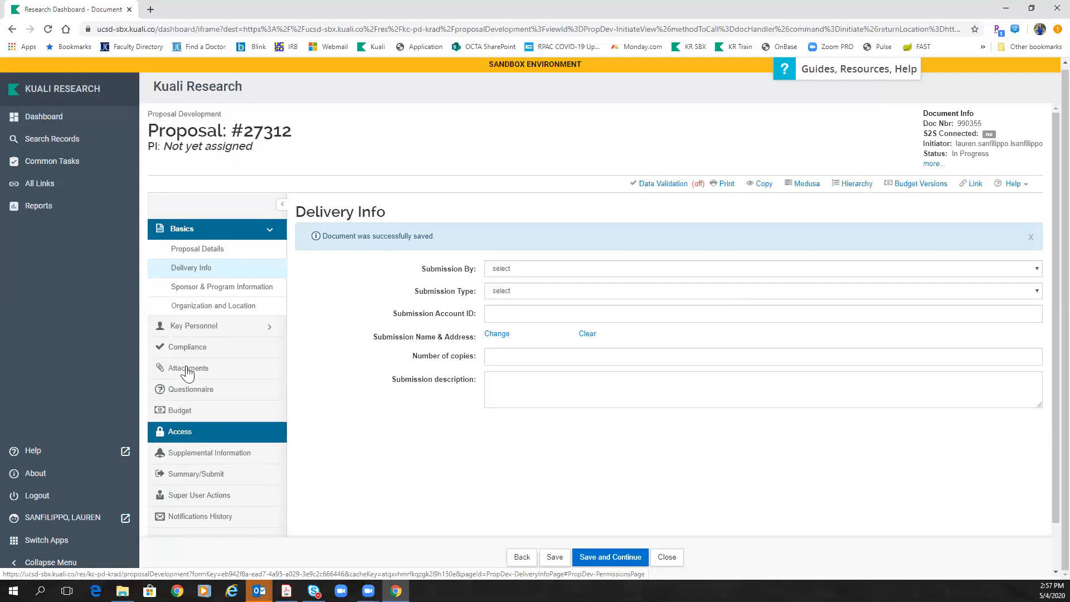
{"action": "left_click", "coordinate": [193, 289]}
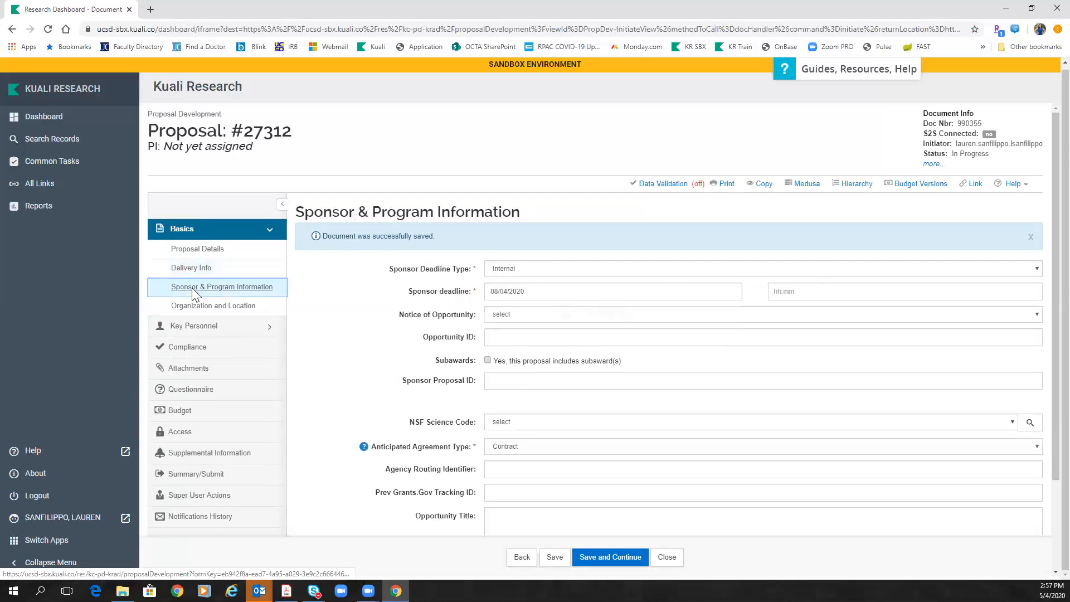
Step: Enter Sponsor Proposal ID C1071001, save, and go to the proposal's Access page
{"action": "left_click", "coordinate": [495, 381]}
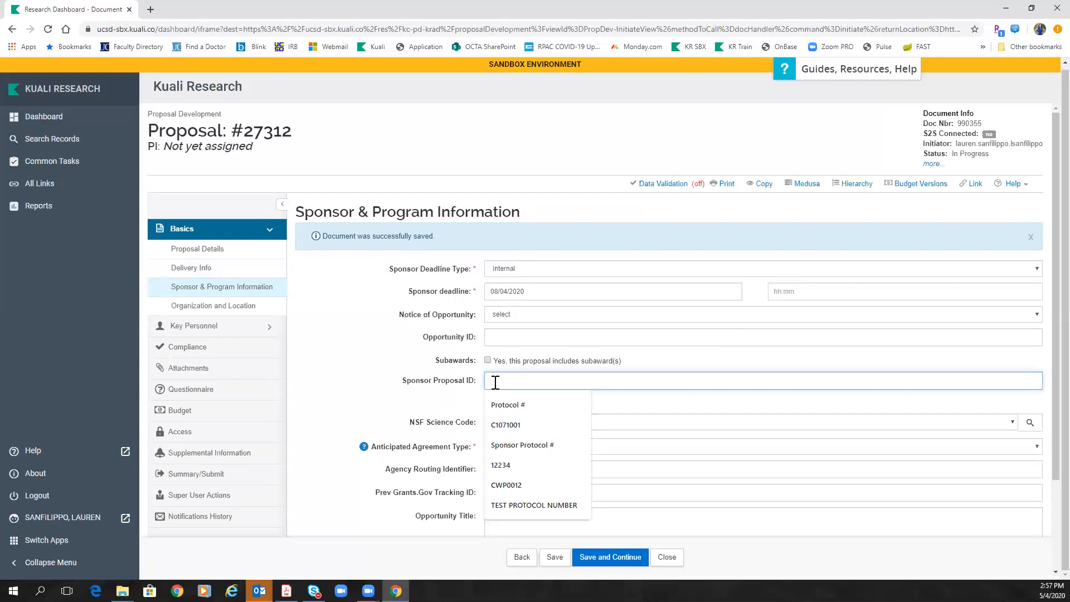
{"action": "left_click", "coordinate": [526, 425]}
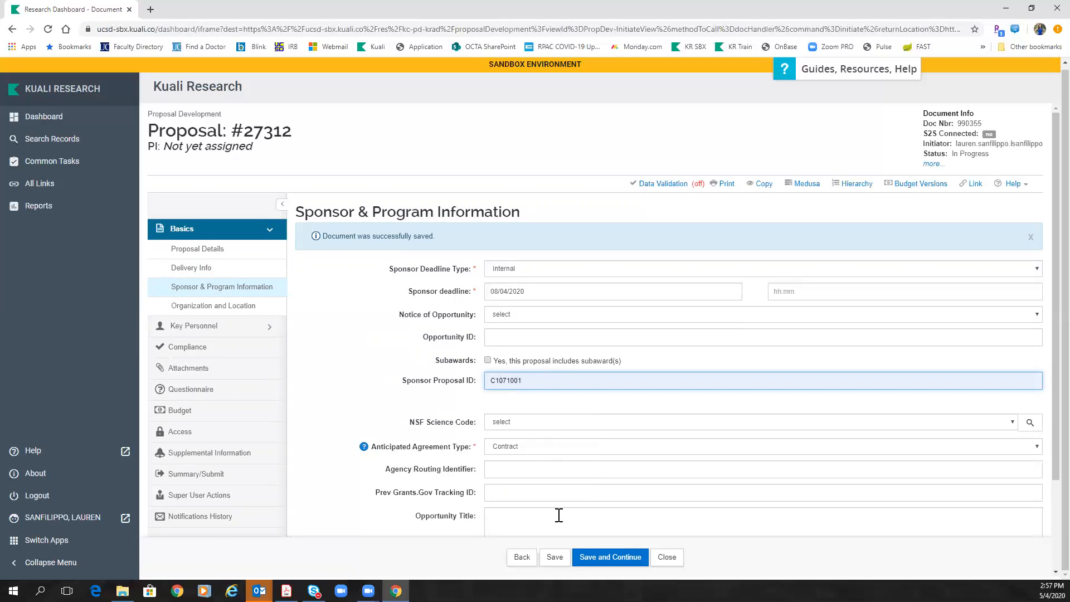
{"action": "left_click", "coordinate": [555, 557]}
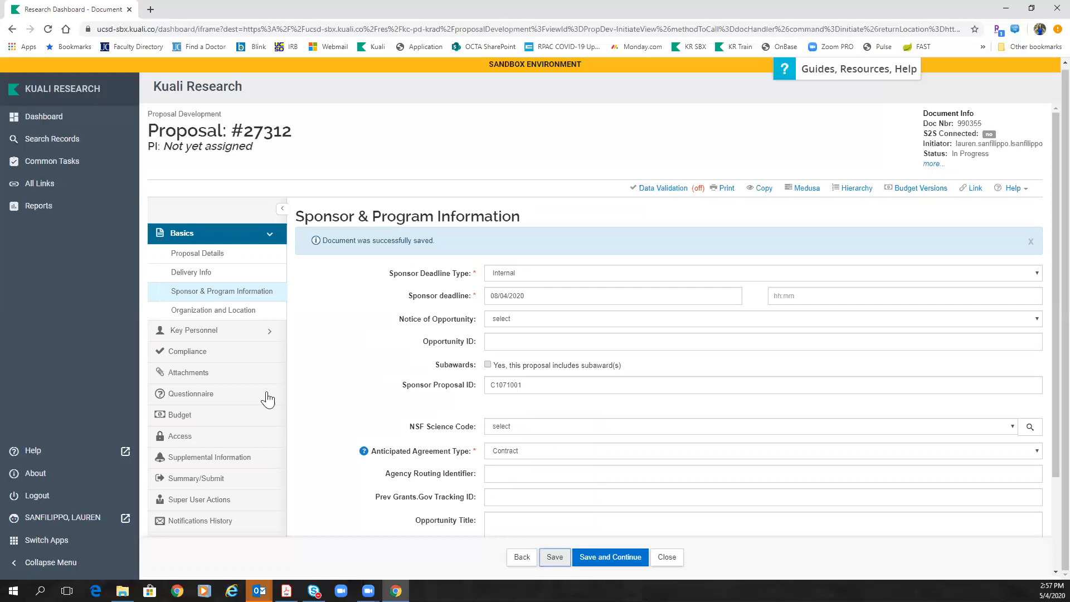
{"action": "left_click", "coordinate": [190, 440]}
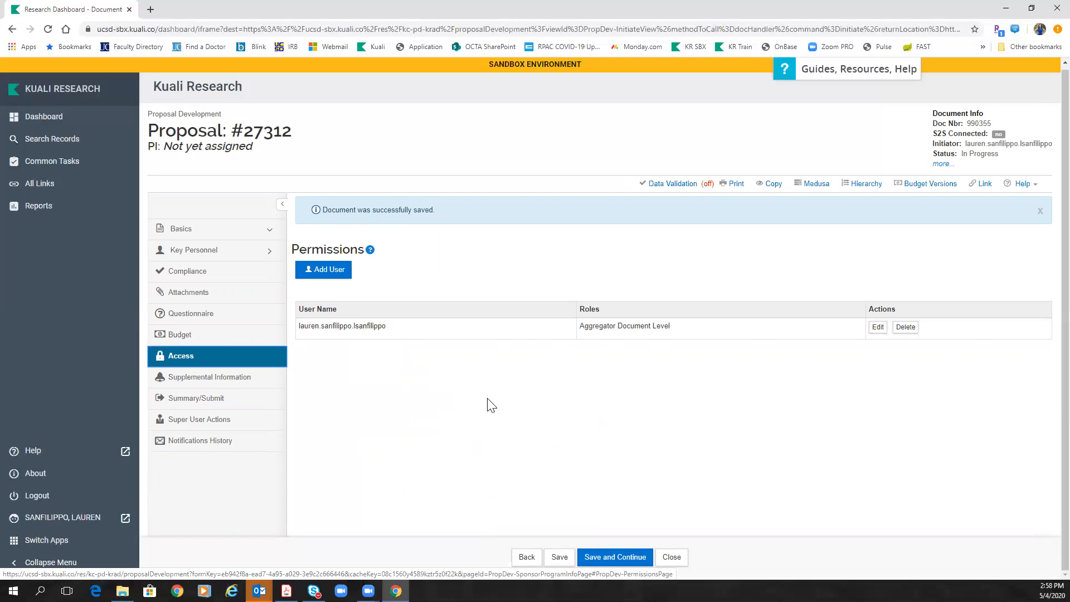
{"action": "left_click", "coordinate": [338, 269]}
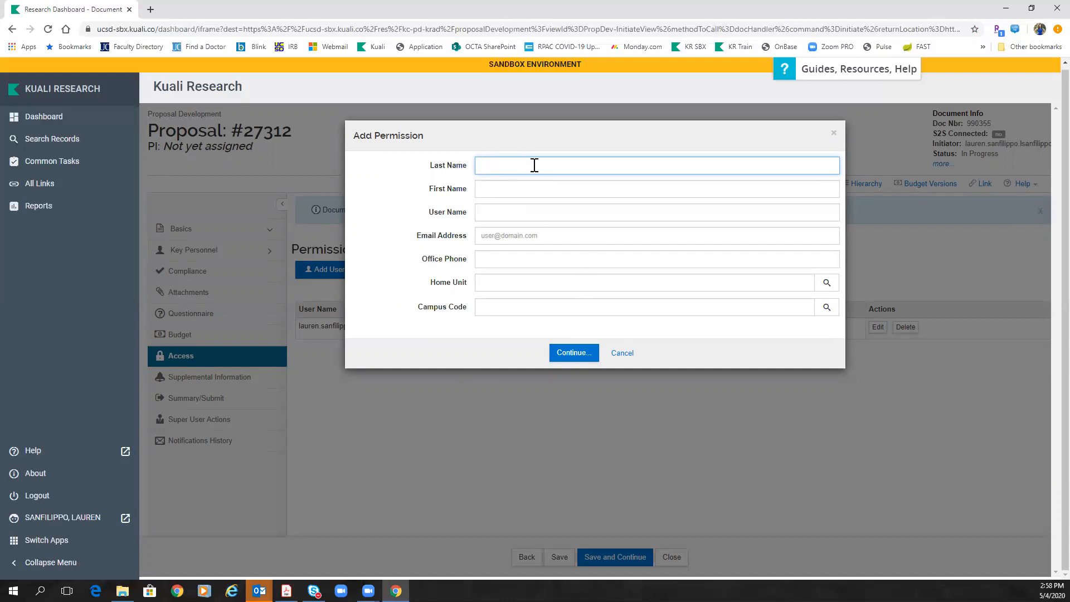
{"action": "left_click", "coordinate": [834, 136]}
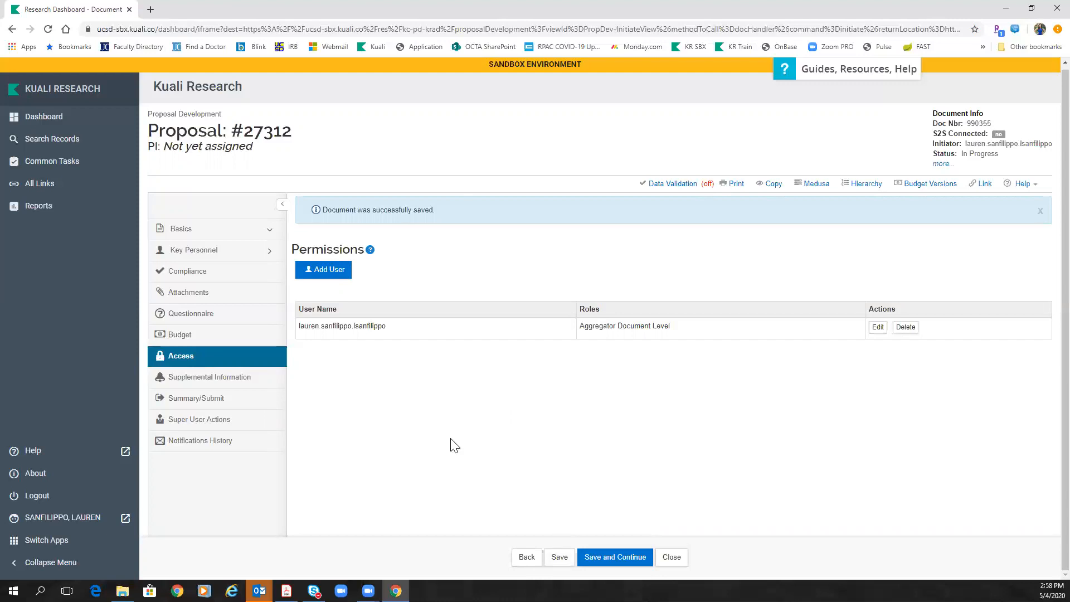
{"action": "left_click", "coordinate": [256, 254]}
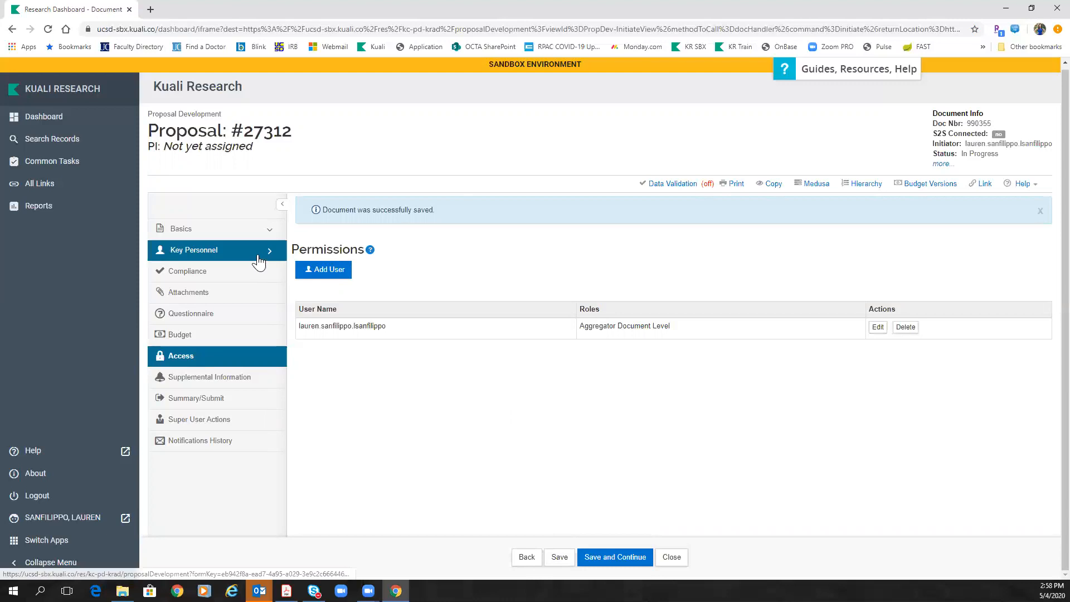
Step: Look up the employee by last name and add them to Key Personnel as Principal Investigator
{"action": "left_click", "coordinate": [190, 271]}
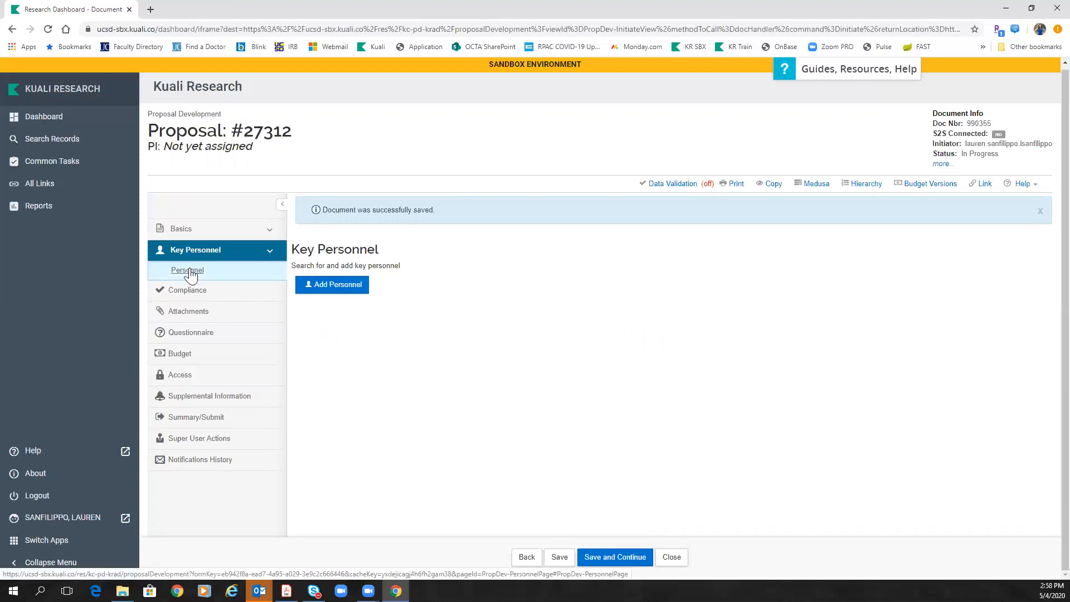
{"action": "left_click", "coordinate": [349, 291]}
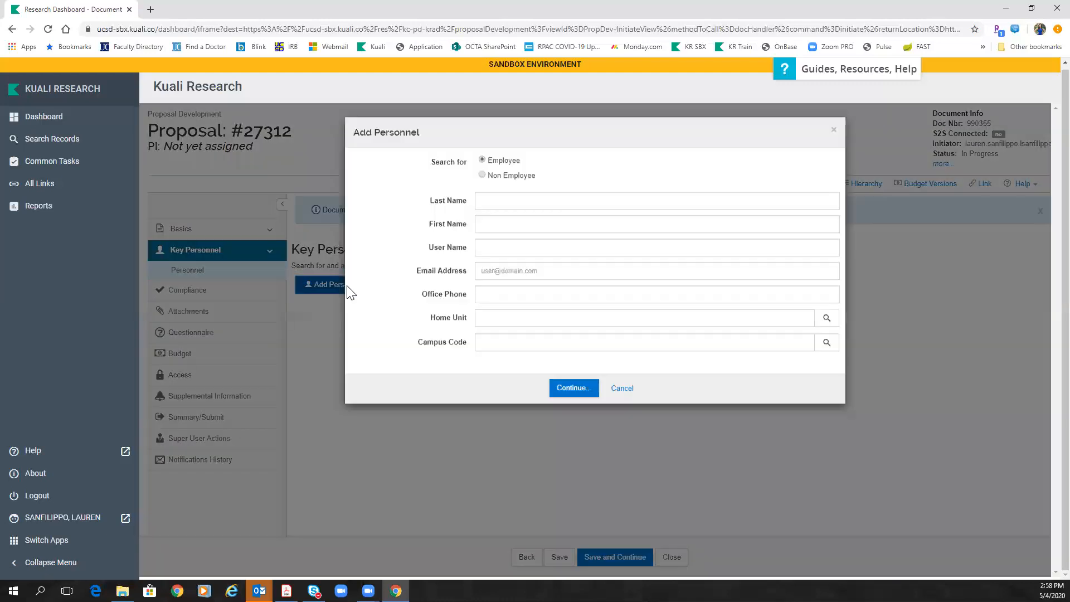
{"action": "left_click", "coordinate": [506, 204]}
{"action": "type", "text": "*sandborn*"}
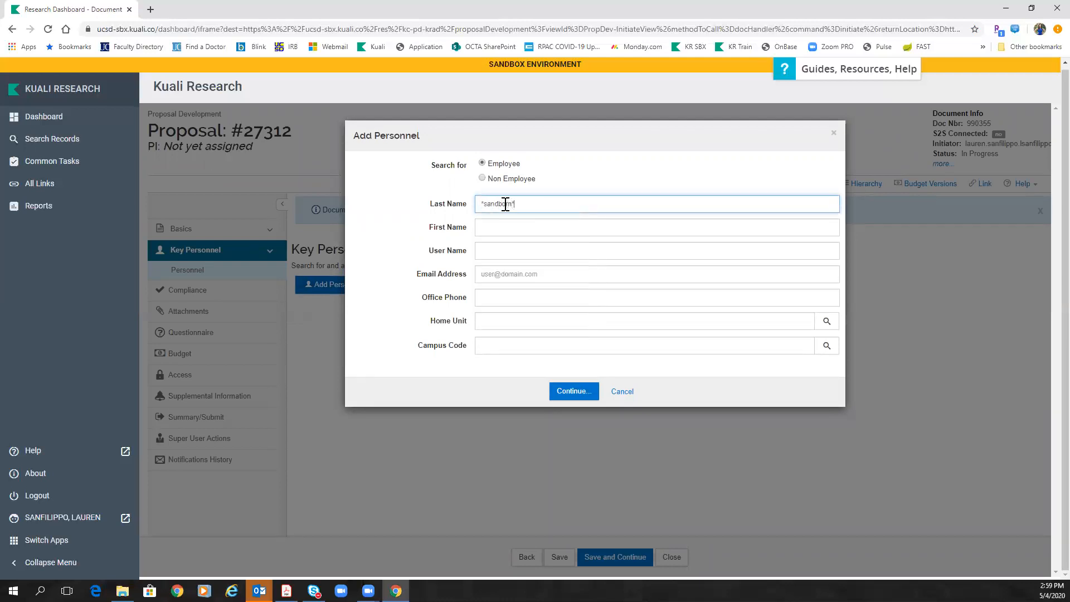
{"action": "left_click", "coordinate": [574, 390]}
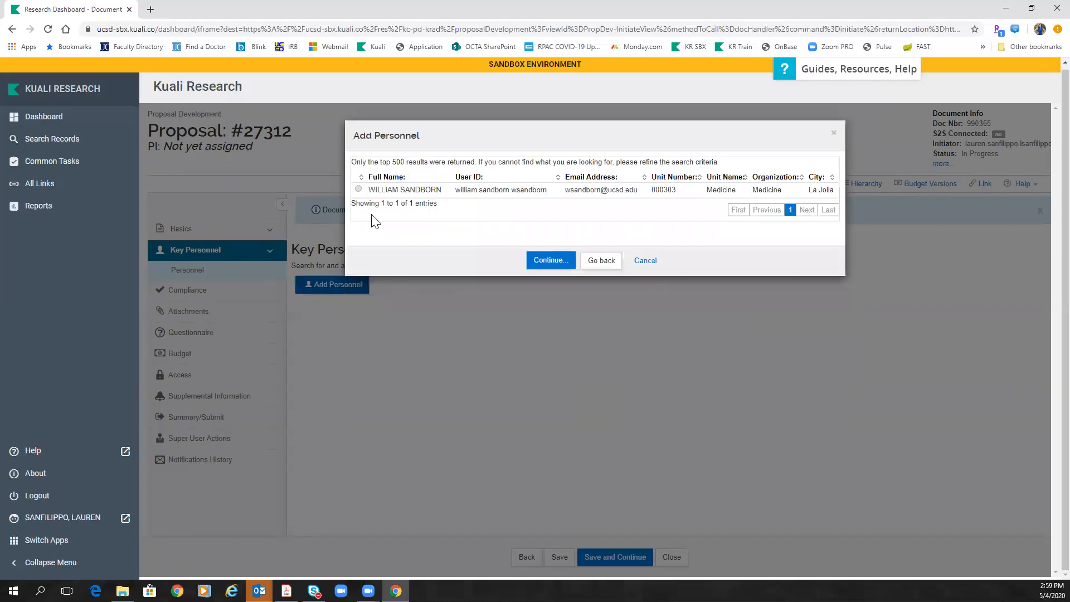
{"action": "left_click", "coordinate": [358, 189]}
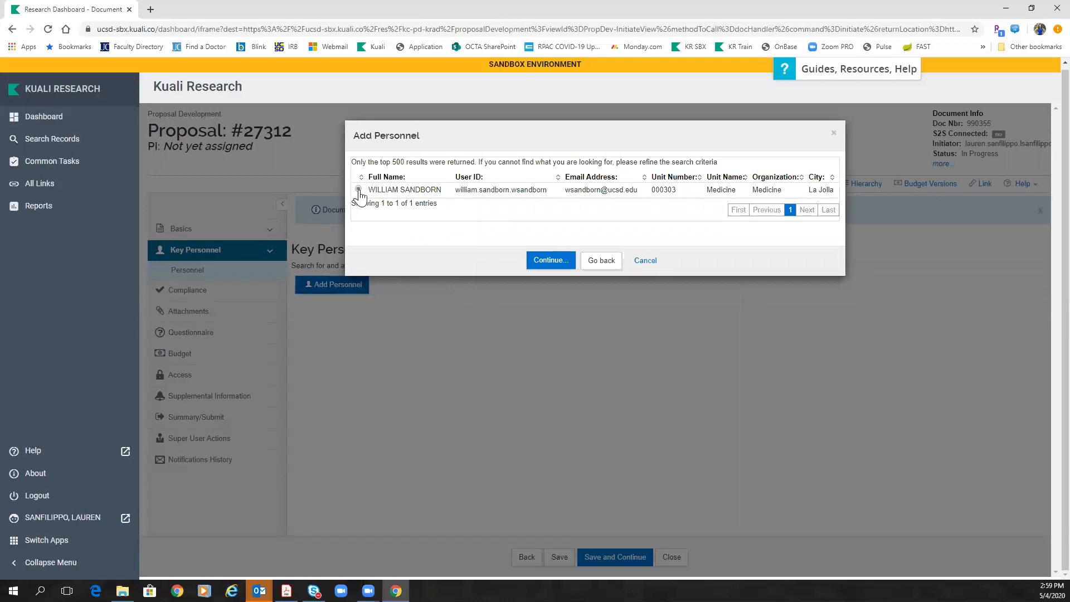
{"action": "left_click", "coordinate": [547, 261]}
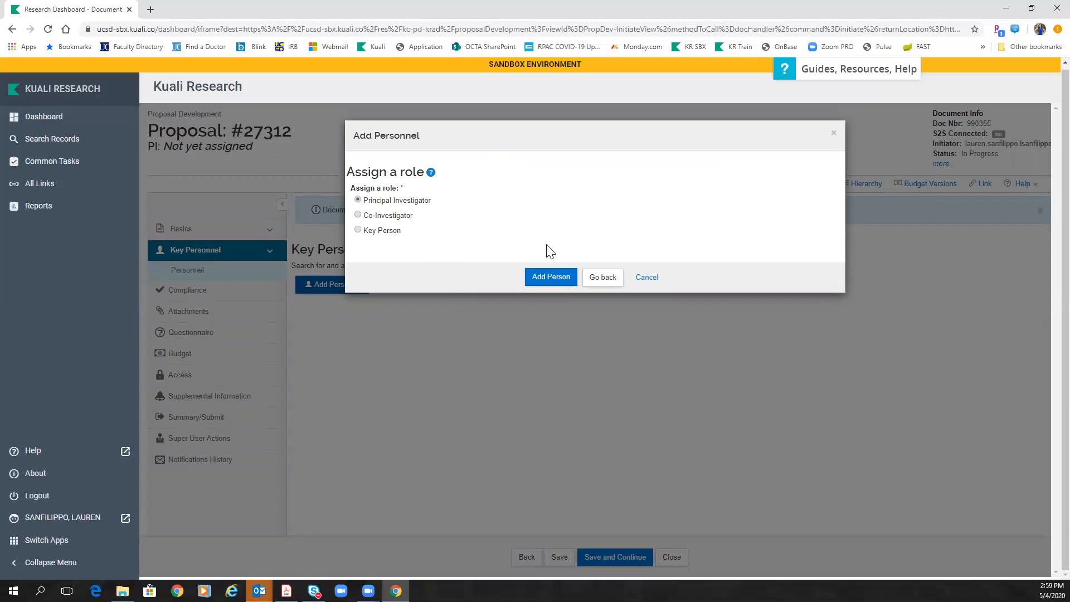
{"action": "left_click", "coordinate": [549, 277]}
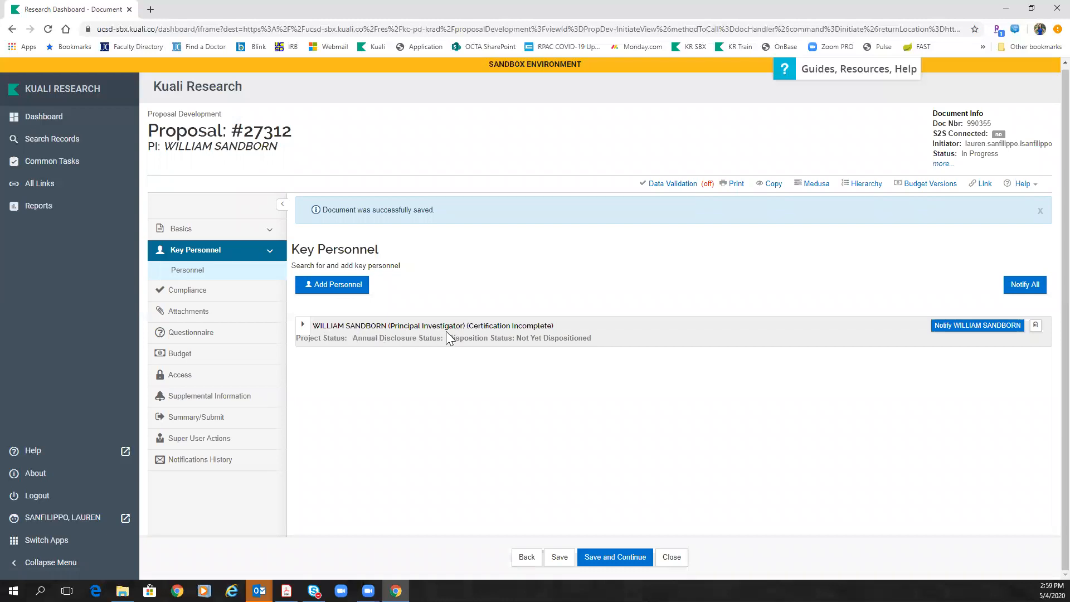
Step: Expand the PI's record and review Organization, Extended Details and Research Questions down to Certification
{"action": "left_click", "coordinate": [304, 327]}
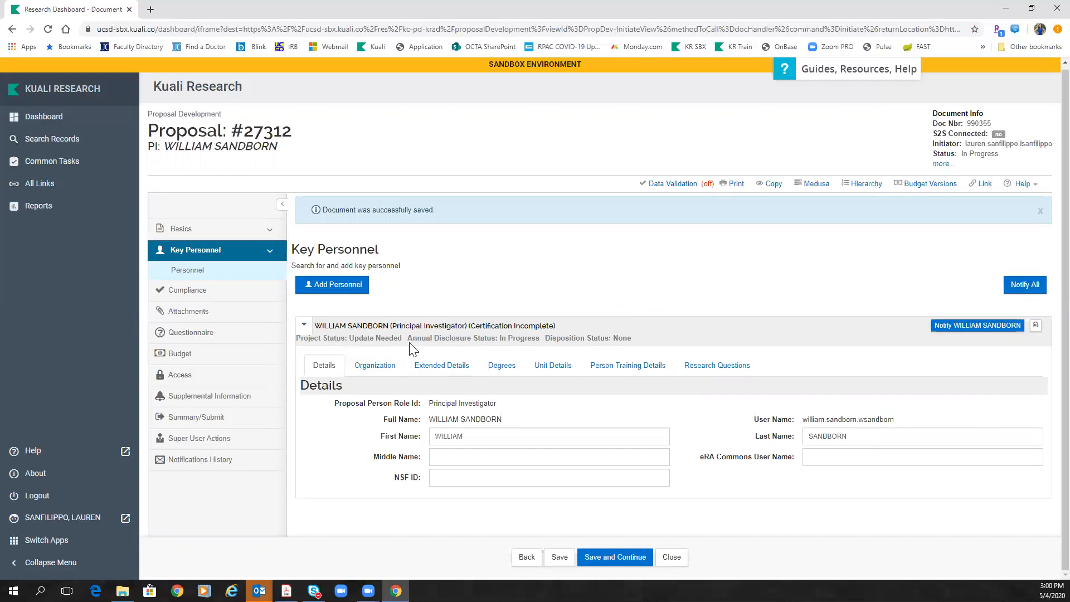
{"action": "left_click", "coordinate": [369, 365]}
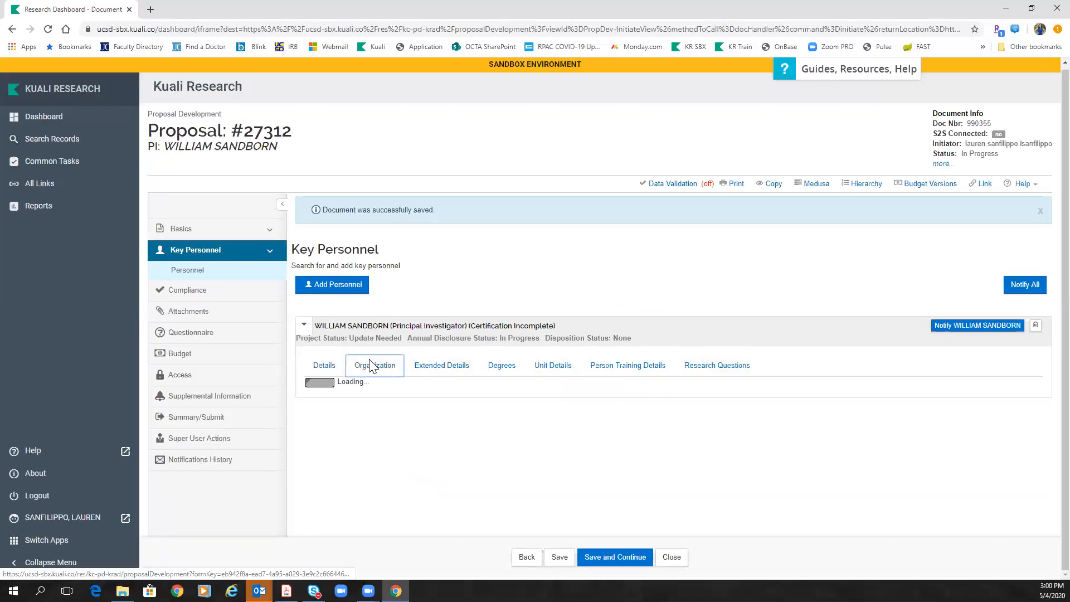
{"action": "left_click", "coordinate": [451, 367]}
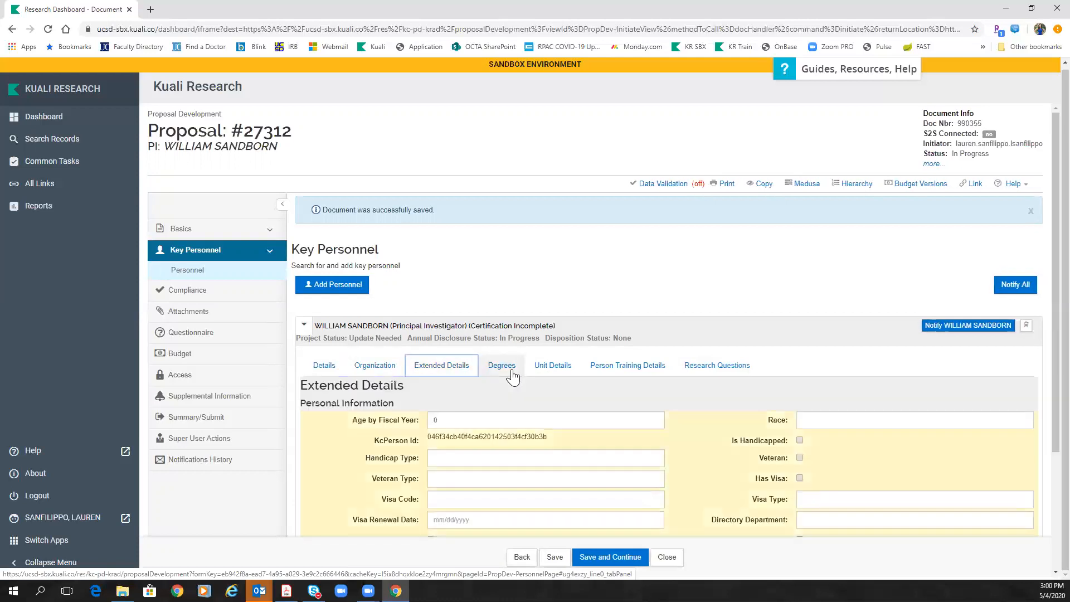
{"action": "left_click", "coordinate": [716, 369]}
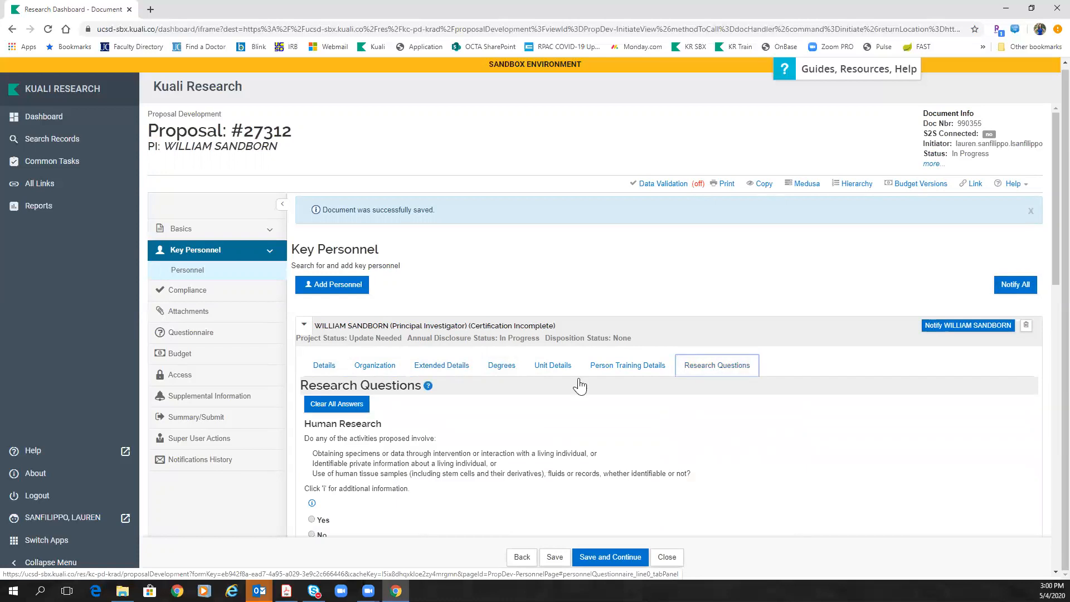
{"action": "scroll", "coordinate": [393, 401], "scroll_direction": "down", "scroll_amount": 5}
{"action": "scroll", "coordinate": [389, 403], "scroll_direction": "down", "scroll_amount": 10}
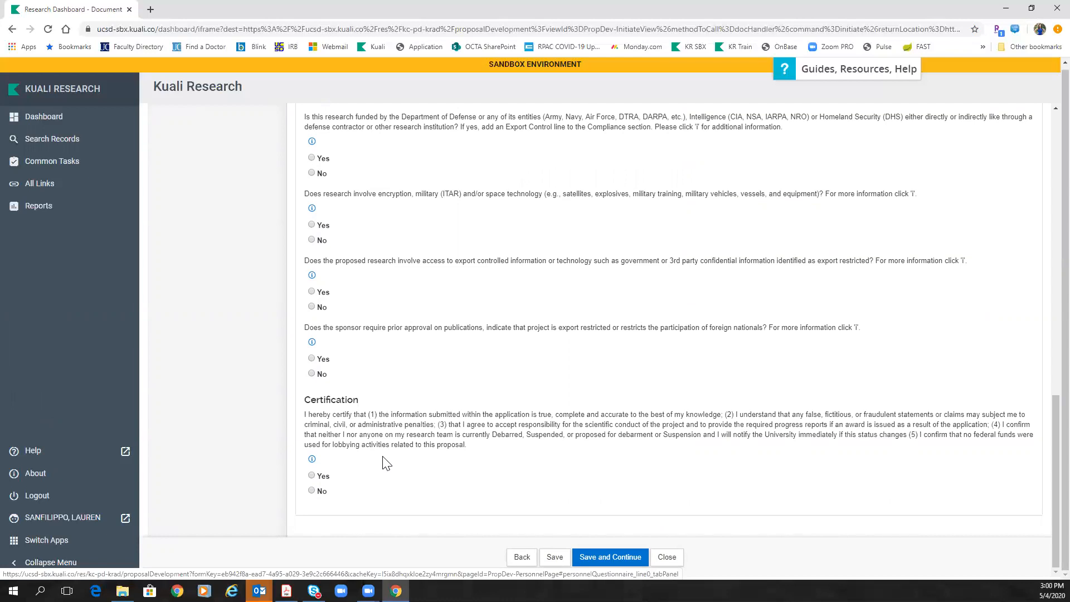
Step: Scroll the PI's Research Questions through Certification and back, then save proposal #27312
{"action": "scroll", "coordinate": [387, 462], "scroll_direction": "up", "scroll_amount": 15}
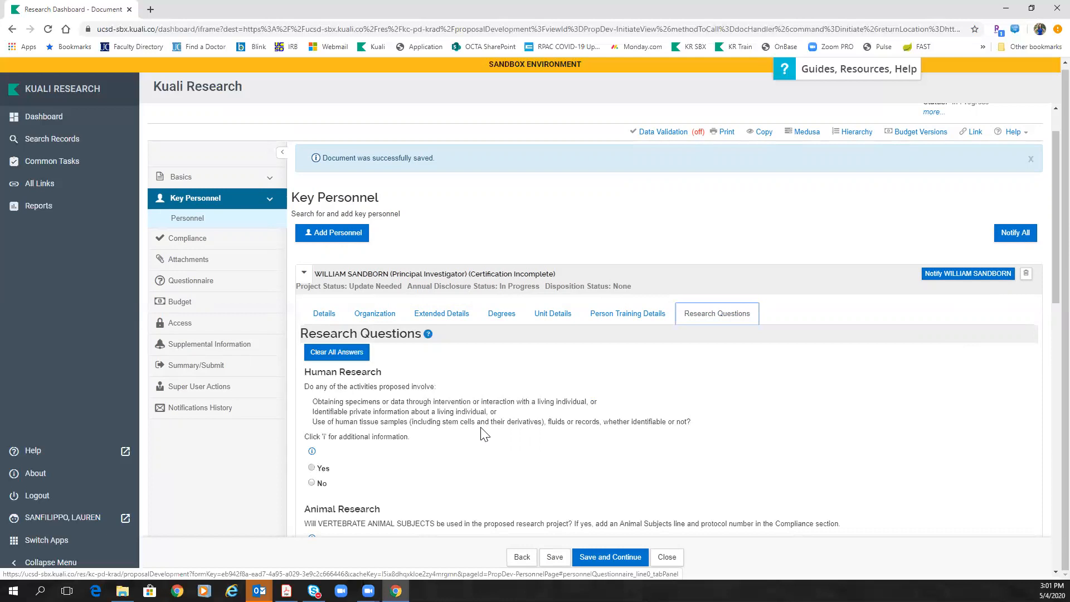
{"action": "scroll", "coordinate": [484, 434], "scroll_direction": "down", "scroll_amount": 15}
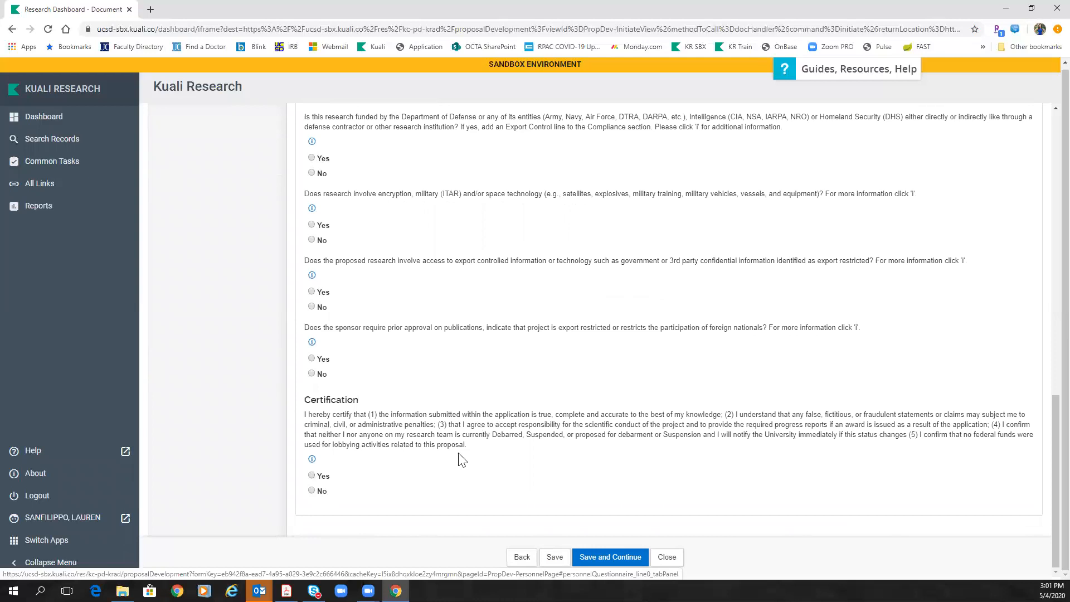
{"action": "scroll", "coordinate": [461, 460], "scroll_direction": "up", "scroll_amount": 20}
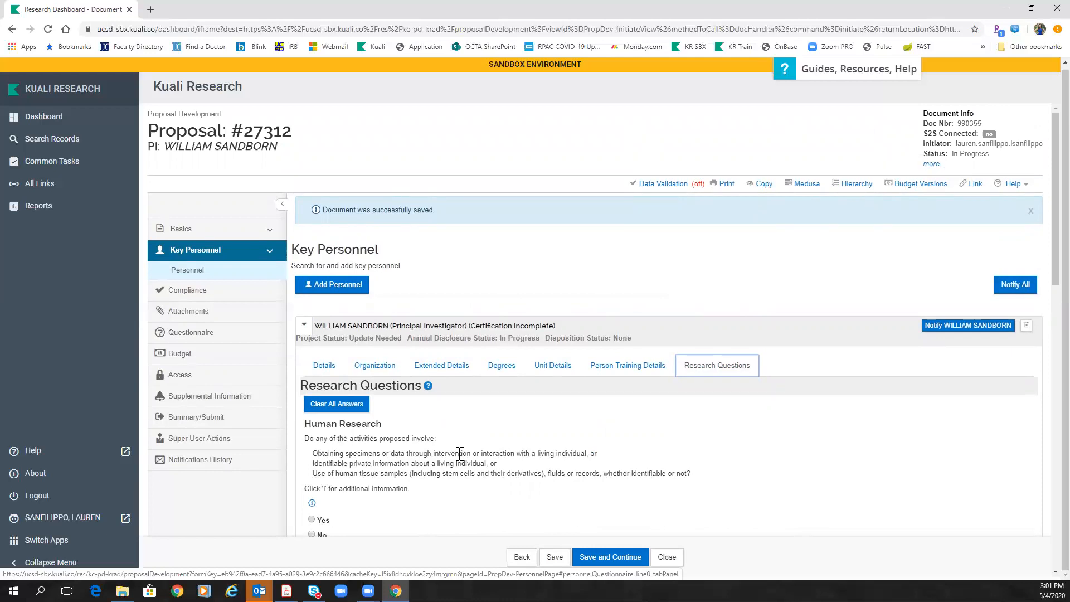
{"action": "scroll", "coordinate": [459, 453], "scroll_direction": "down", "scroll_amount": 3}
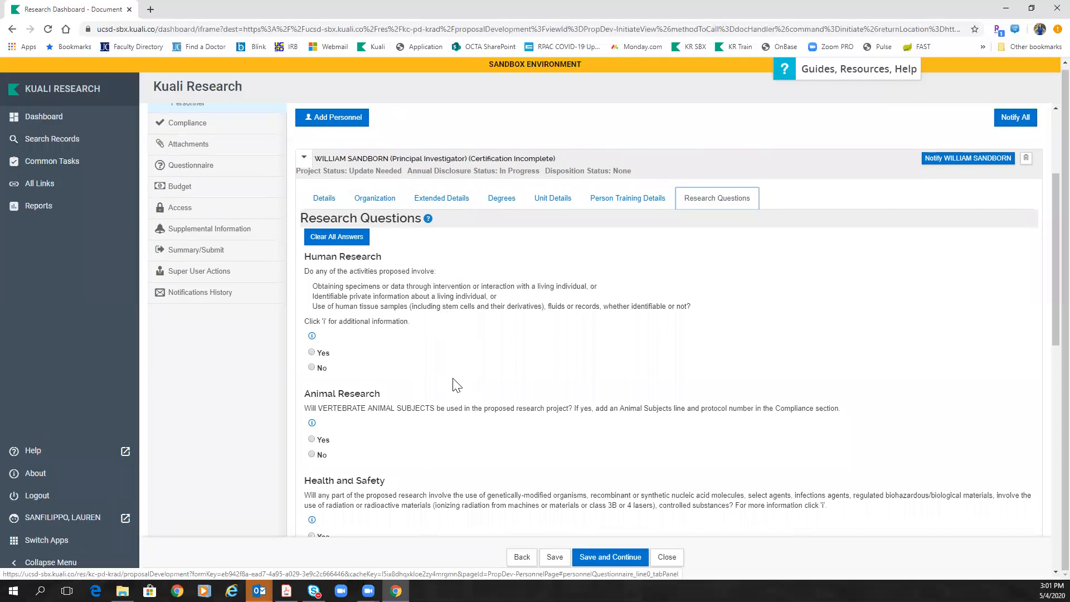
{"action": "scroll", "coordinate": [455, 382], "scroll_direction": "down", "scroll_amount": 10}
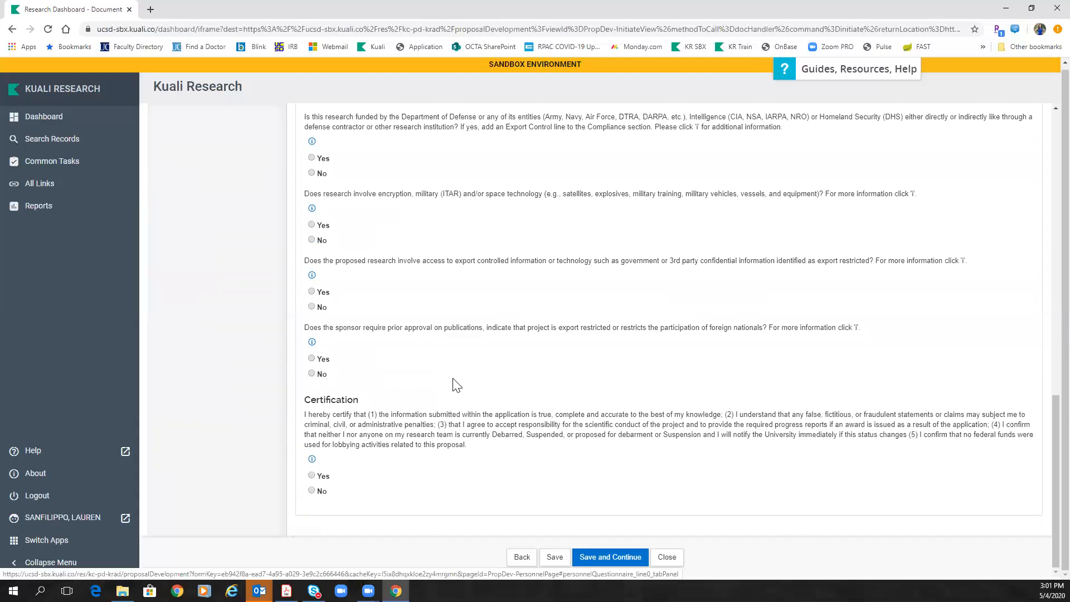
{"action": "scroll", "coordinate": [455, 383], "scroll_direction": "up", "scroll_amount": 12}
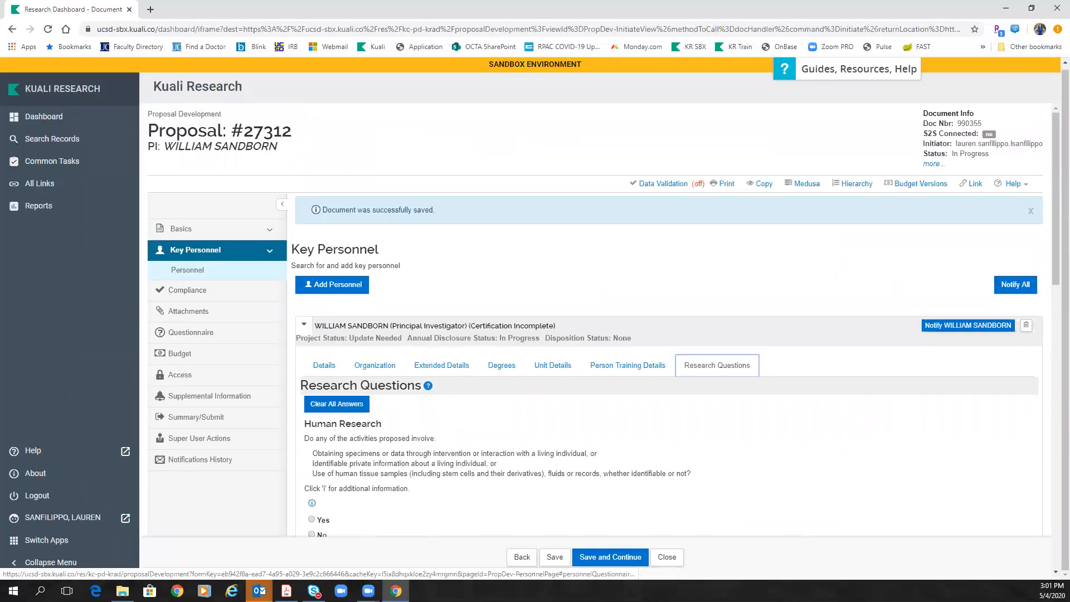
{"action": "left_click", "coordinate": [550, 557]}
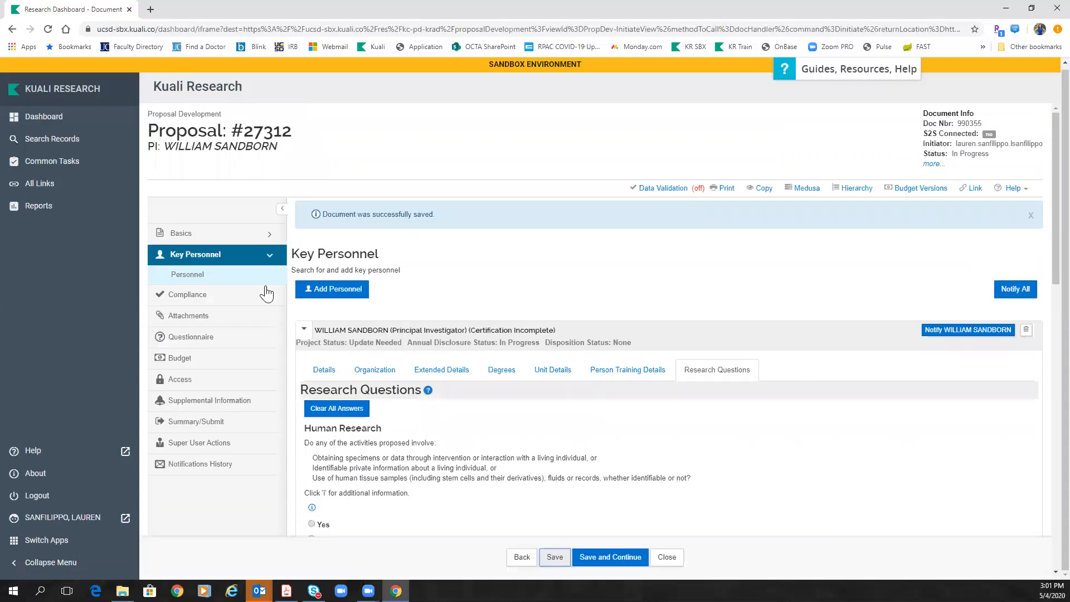
Step: Go to the proposal's Compliance section and start a blank compliance entry
{"action": "left_click", "coordinate": [197, 297]}
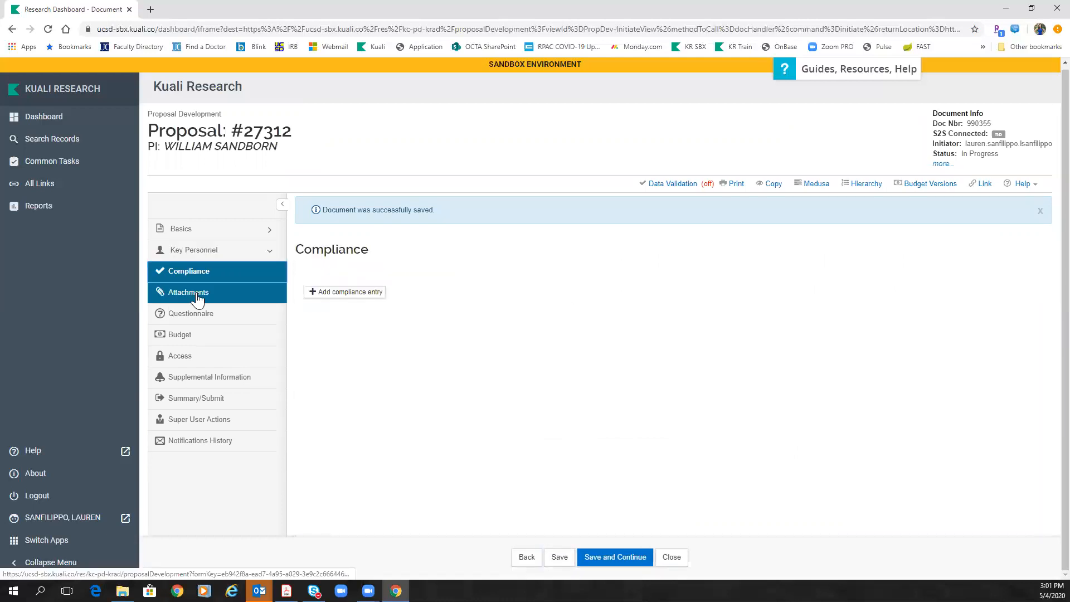
{"action": "left_click", "coordinate": [327, 291]}
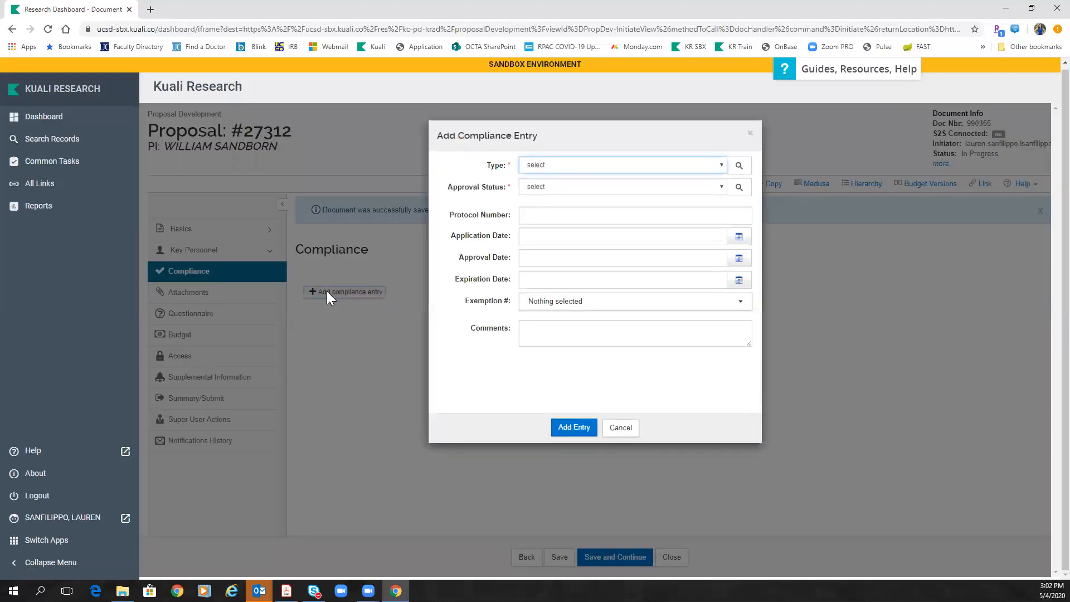
Step: Set the compliance Type to Human Subjects and Approval Status to Pending
{"action": "left_click", "coordinate": [573, 165]}
{"action": "left_click", "coordinate": [575, 195]}
{"action": "left_click", "coordinate": [595, 188]}
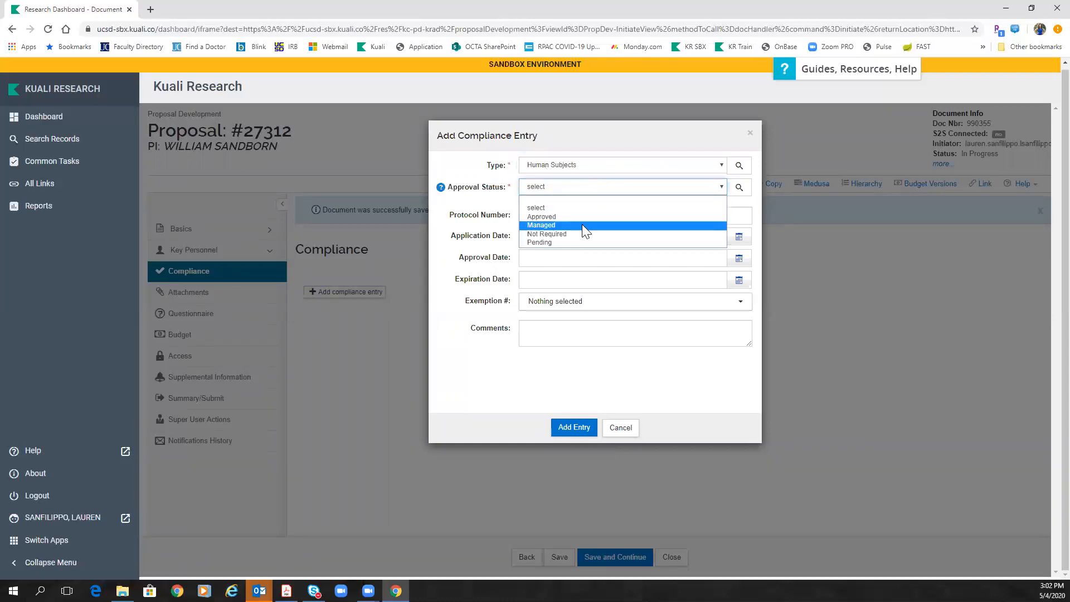
{"action": "left_click", "coordinate": [571, 243]}
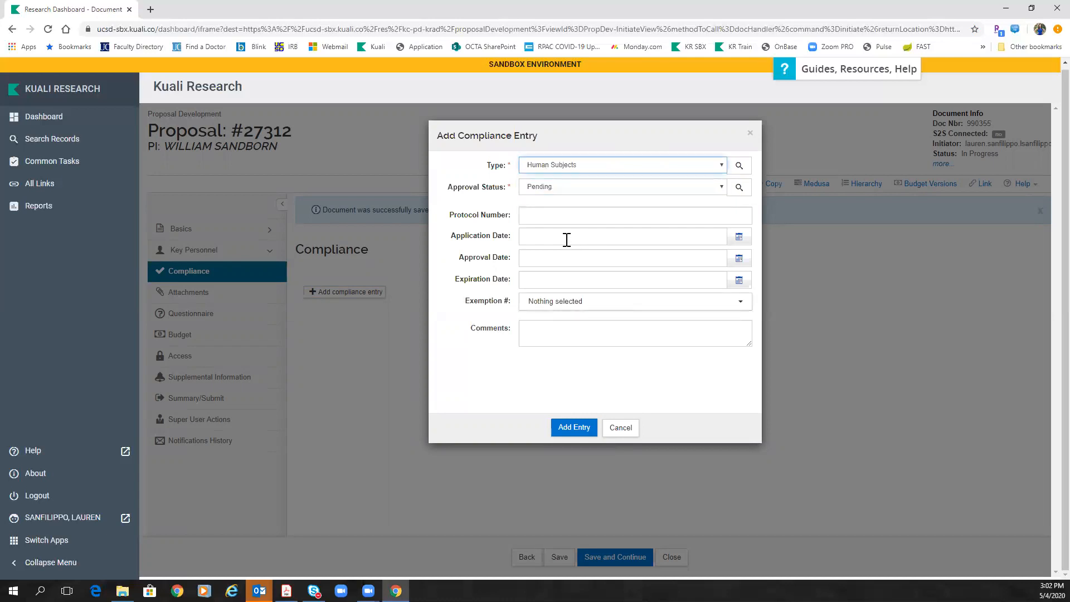
{"action": "left_click", "coordinate": [548, 190]}
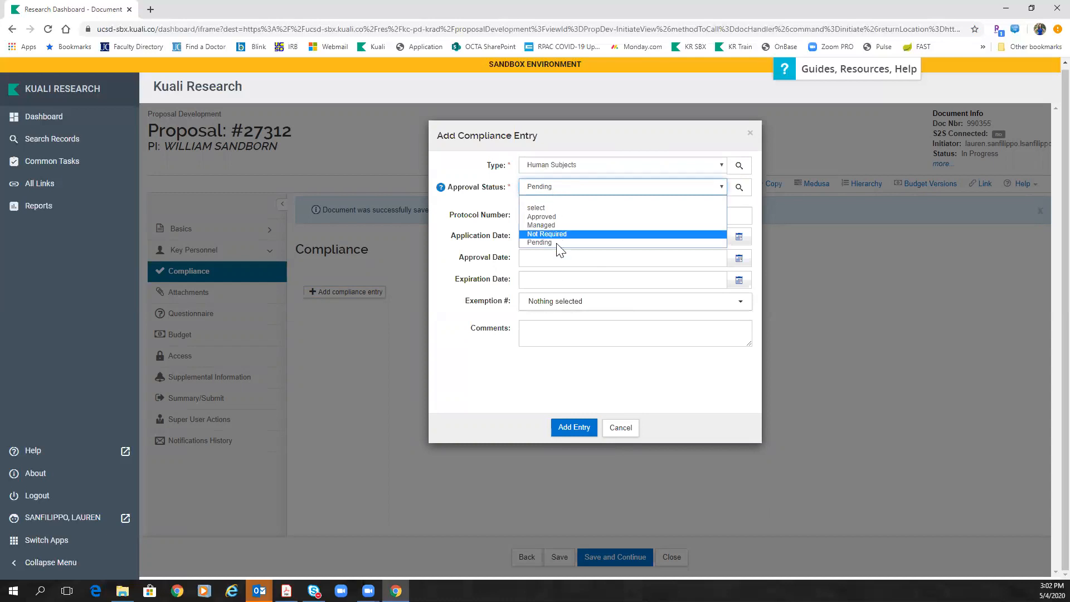
{"action": "left_click", "coordinate": [539, 243]}
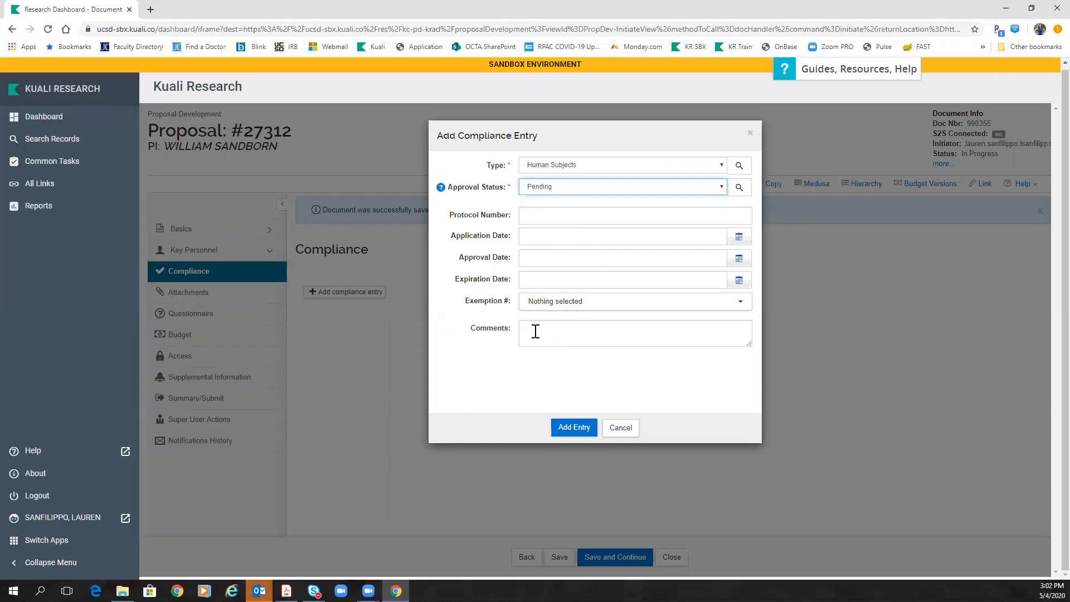
Step: Enter protocol number 182115 and the comment 'Commercial IRB'
{"action": "left_click", "coordinate": [540, 217]}
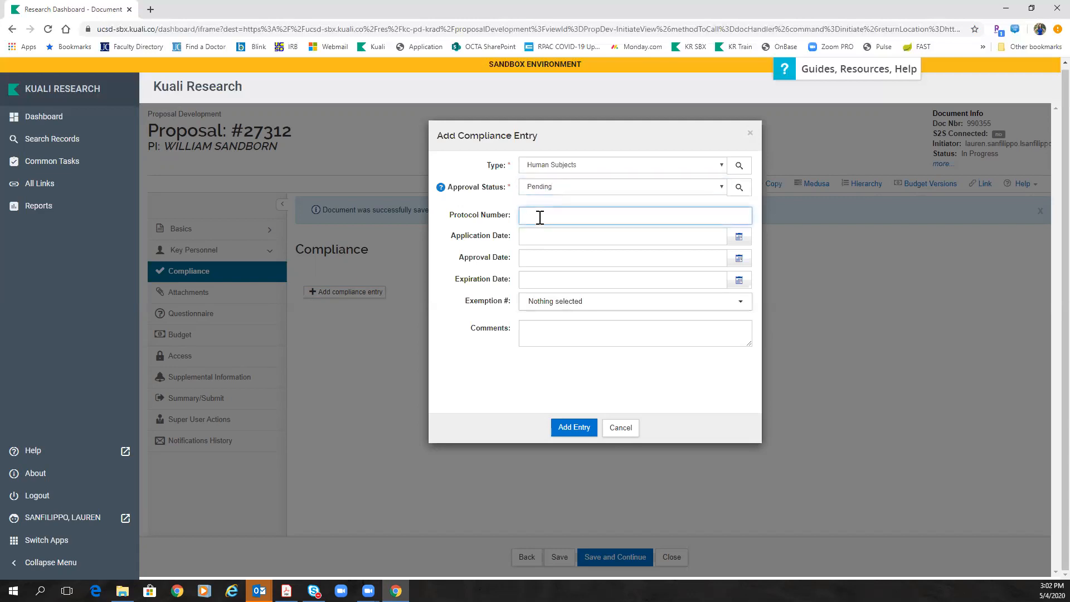
{"action": "type", "text": "182115"}
{"action": "left_click", "coordinate": [543, 329]}
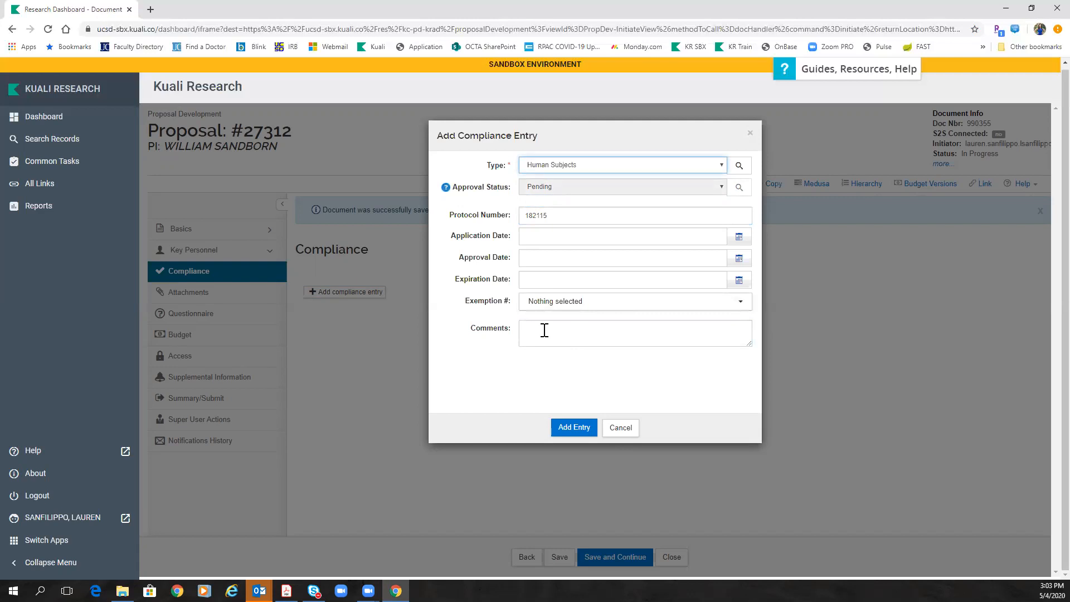
{"action": "left_click", "coordinate": [545, 330]}
{"action": "type", "text": "C"}
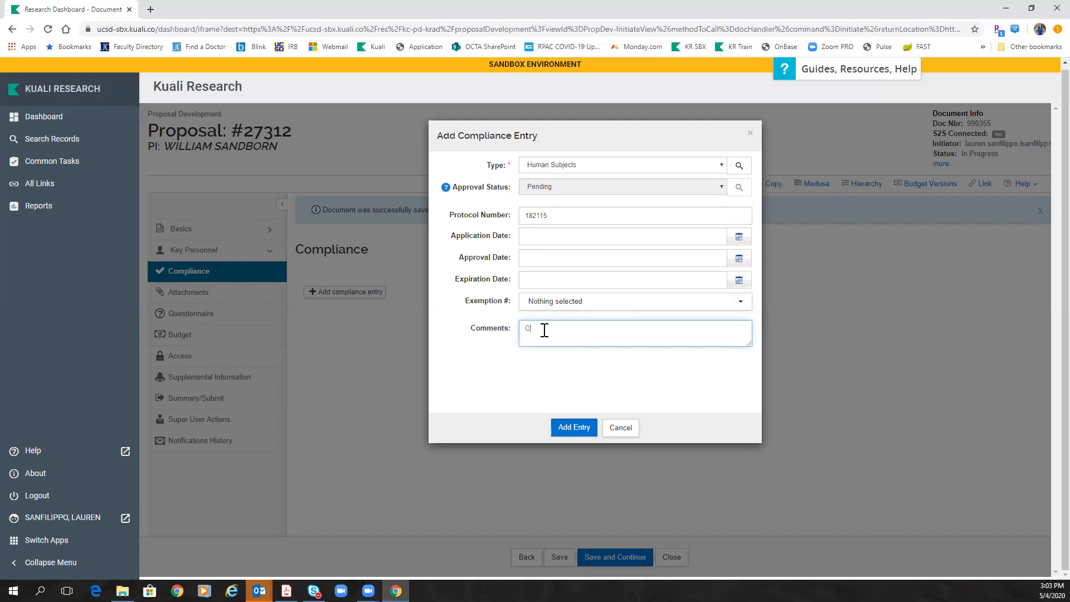
{"action": "type", "text": "ommercial IRB"}
Step: Add the Human Subjects Pending 182115 entry, discard a second blank entry, and save
{"action": "left_click", "coordinate": [574, 427]}
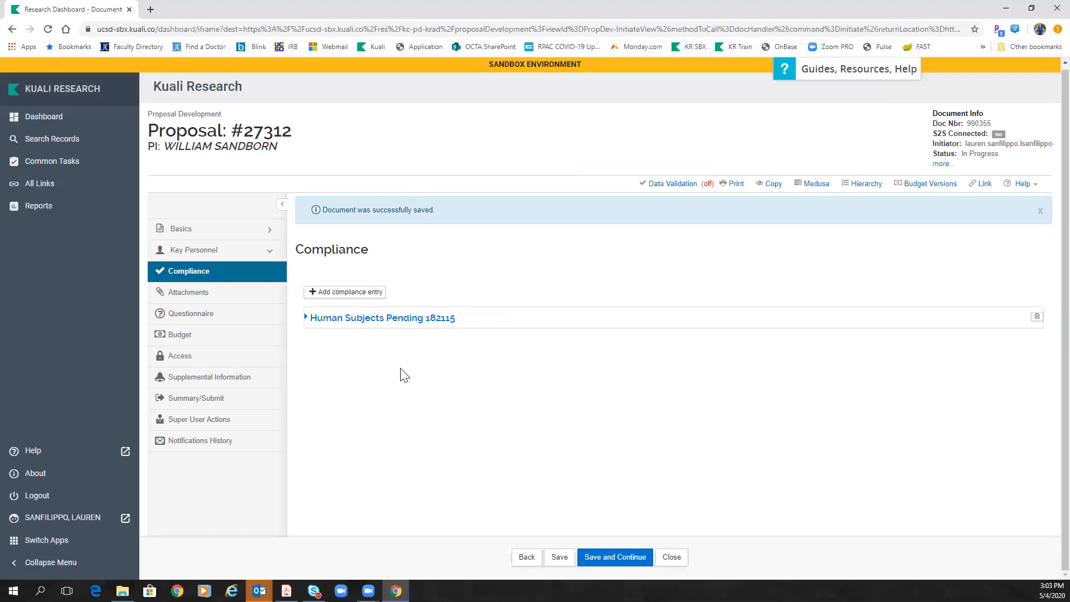
{"action": "left_click", "coordinate": [364, 293]}
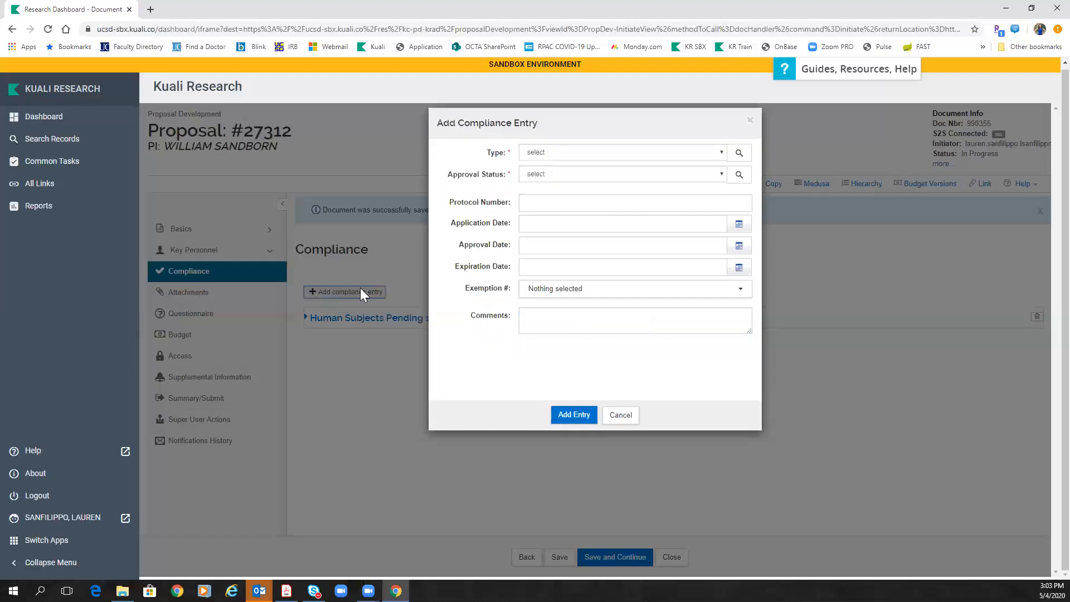
{"action": "left_click", "coordinate": [538, 165]}
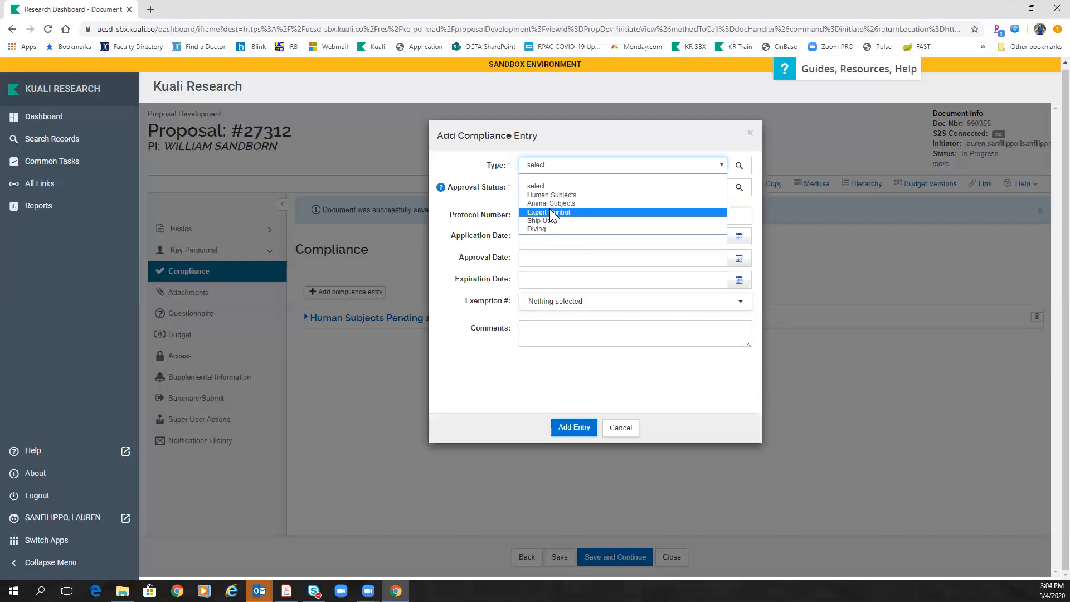
{"action": "left_click", "coordinate": [627, 430]}
{"action": "left_click", "coordinate": [627, 431]}
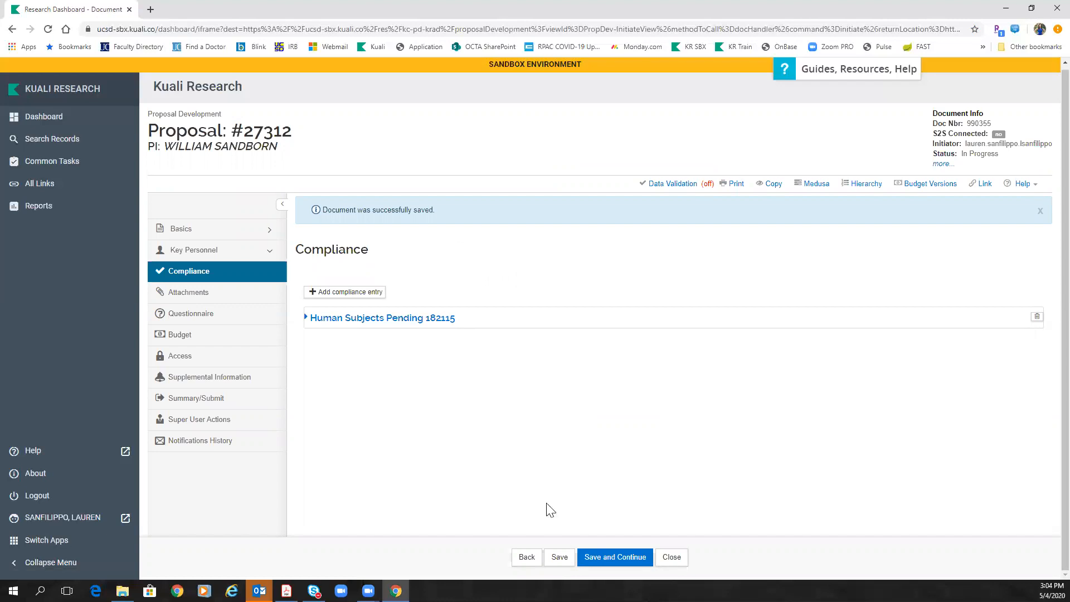
{"action": "left_click", "coordinate": [558, 556]}
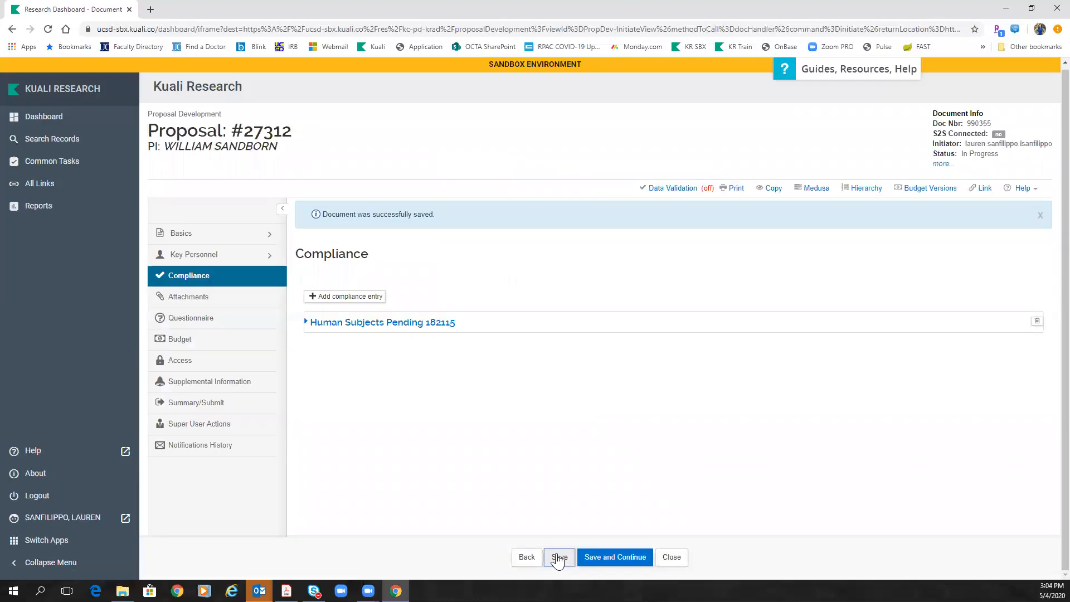
Step: Show the Attachments page's empty Internal list, closing the single-attachment form unused
{"action": "left_click", "coordinate": [183, 305]}
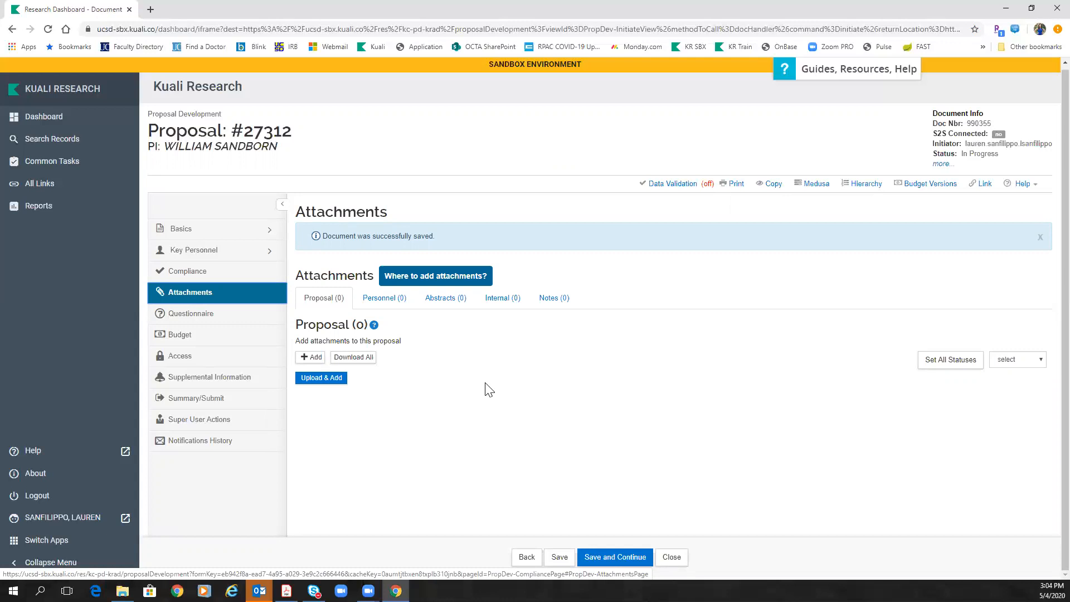
{"action": "left_click", "coordinate": [500, 305]}
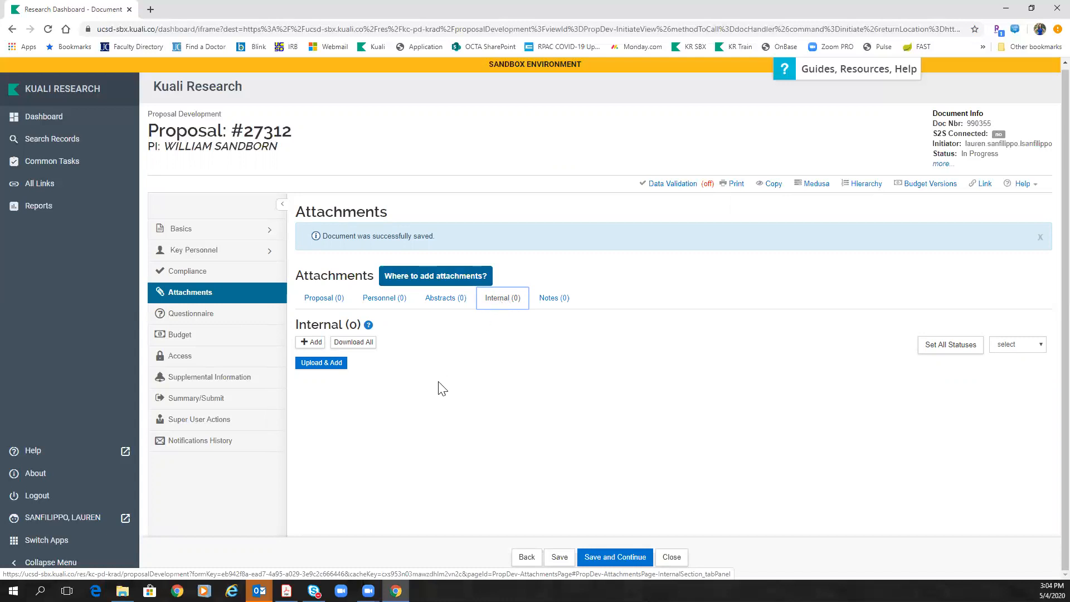
{"action": "left_click", "coordinate": [306, 343]}
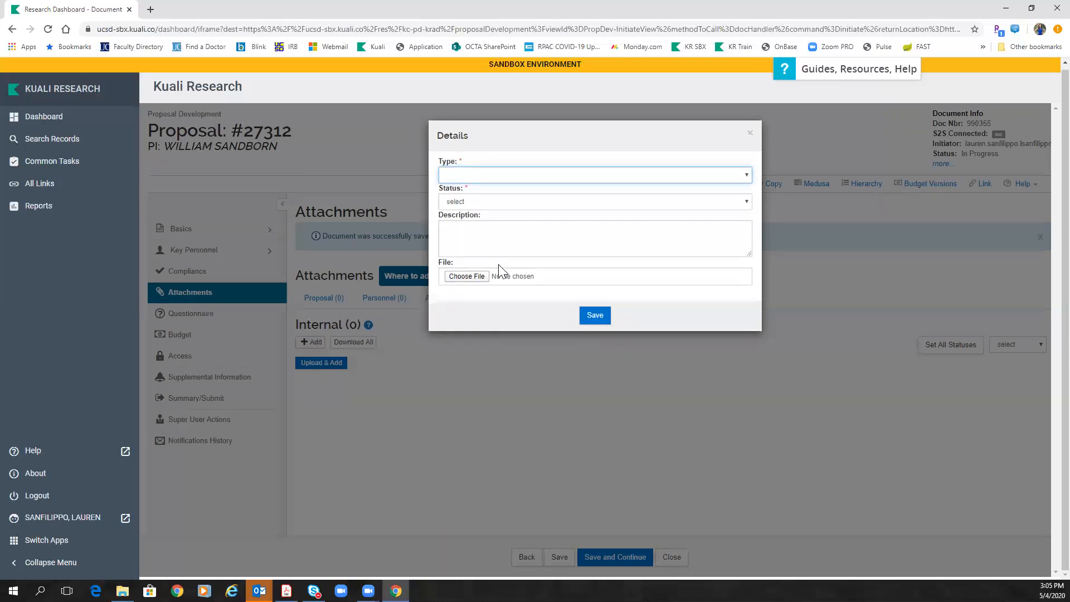
{"action": "left_click", "coordinate": [750, 134]}
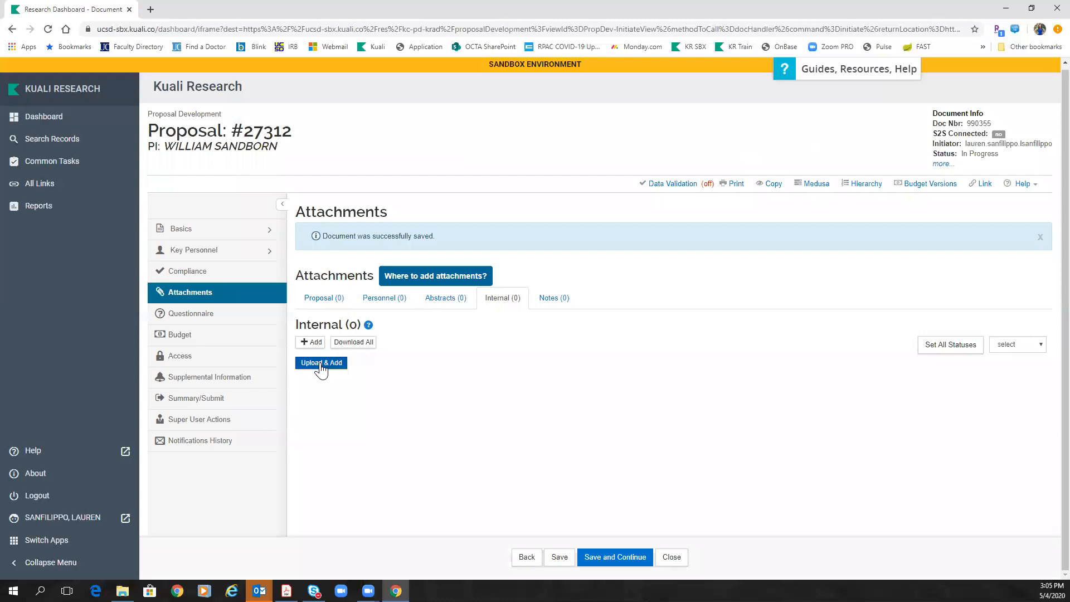
Step: Upload the four Pfizer files (Draft Budget, Draft Contract, Draft Sponsor ICF, Sponsor Protocol) together
{"action": "left_click", "coordinate": [319, 362]}
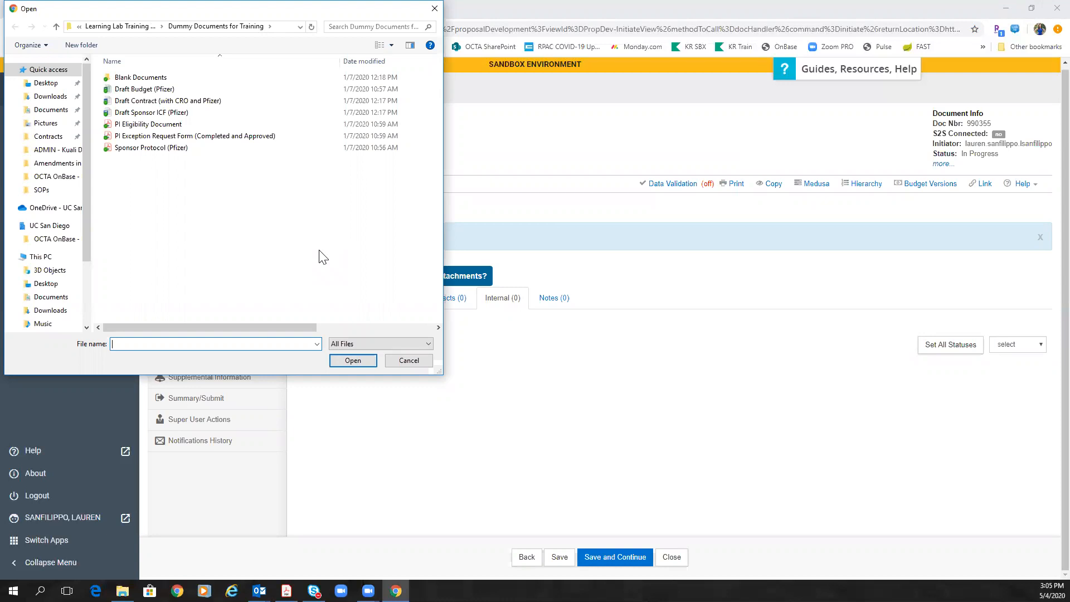
{"action": "left_click", "coordinate": [169, 90]}
{"action": "left_click", "coordinate": [170, 101], "text": "ctrl"}
{"action": "left_click", "coordinate": [171, 113], "text": "ctrl"}
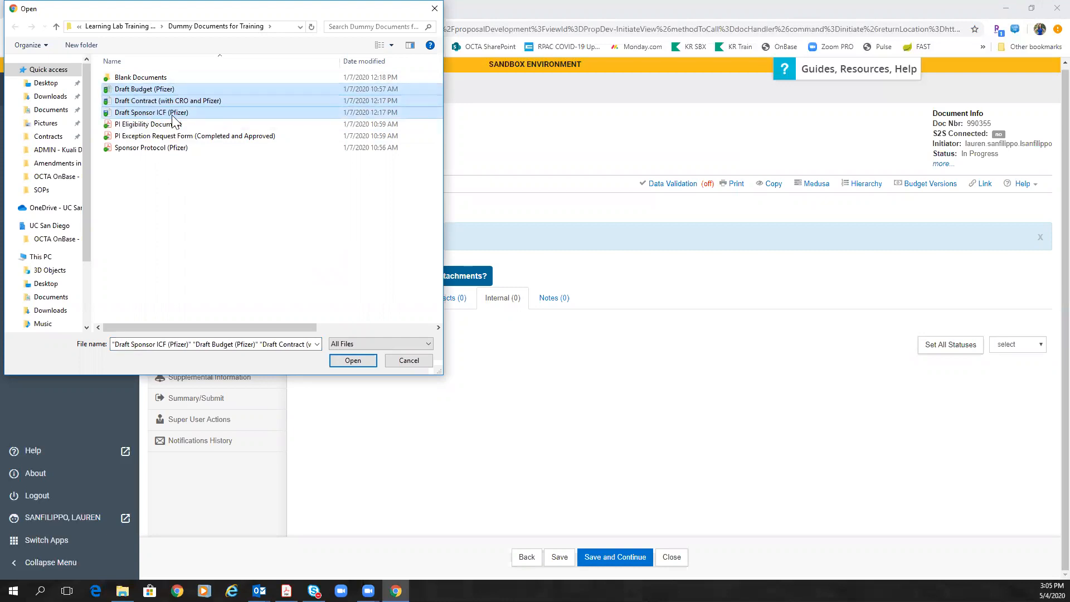
{"action": "left_click", "coordinate": [118, 148], "text": "ctrl"}
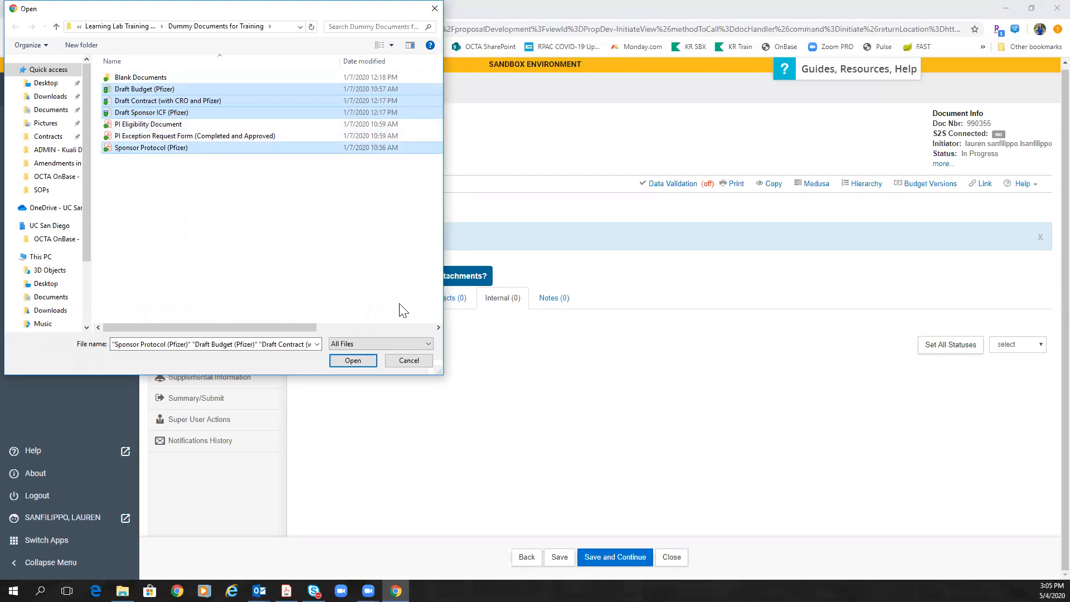
{"action": "left_click", "coordinate": [364, 361]}
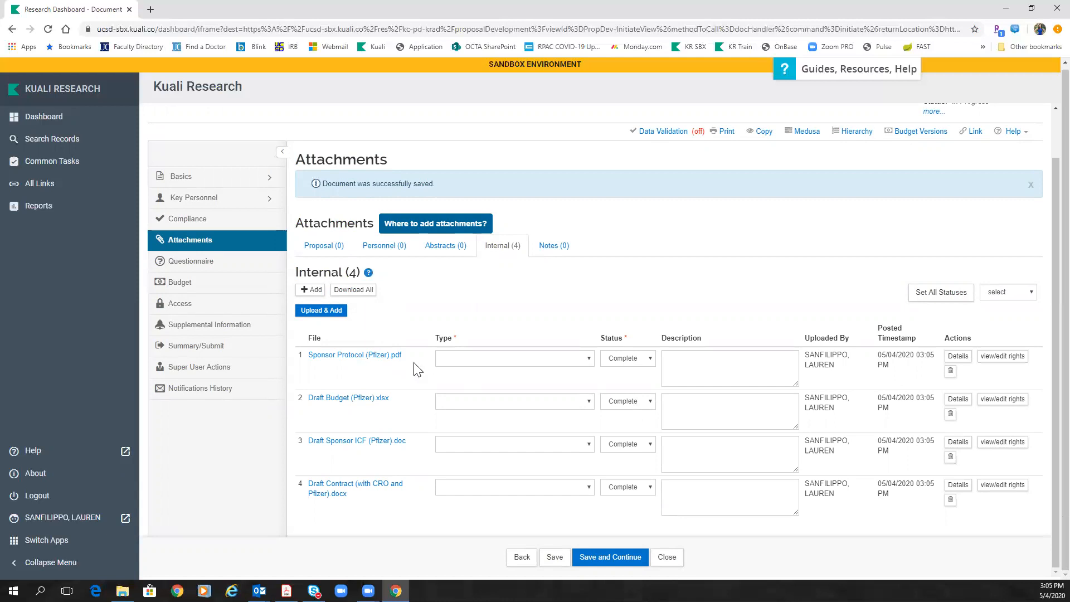
Step: Type Sponsor Protocol as Other Sponsor Attachments (non S2S submissions), description 'Sponsor Protocol'
{"action": "left_click", "coordinate": [526, 362]}
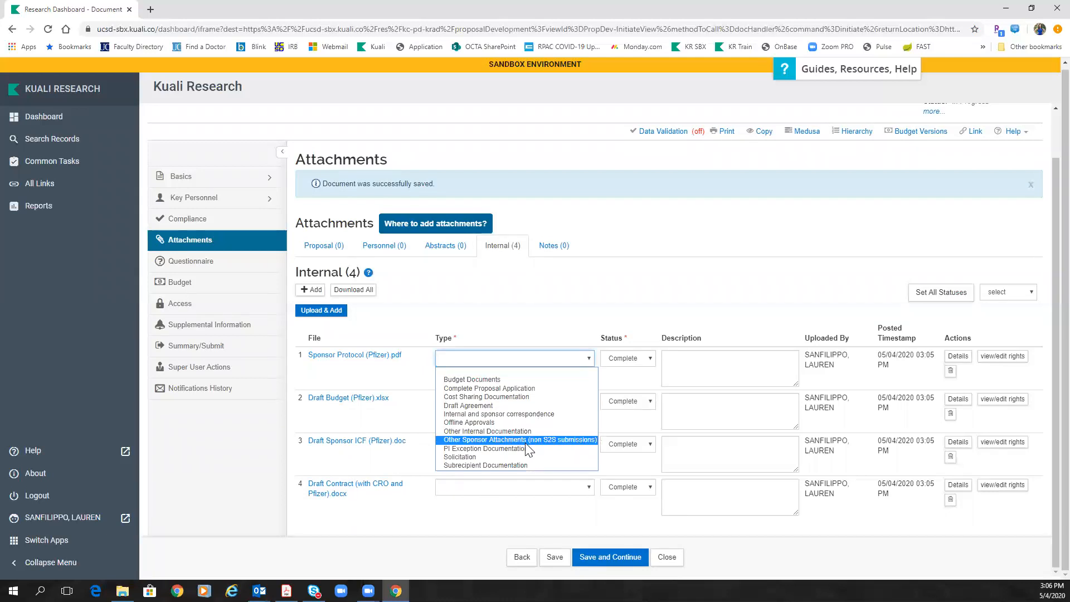
{"action": "left_click", "coordinate": [572, 440]}
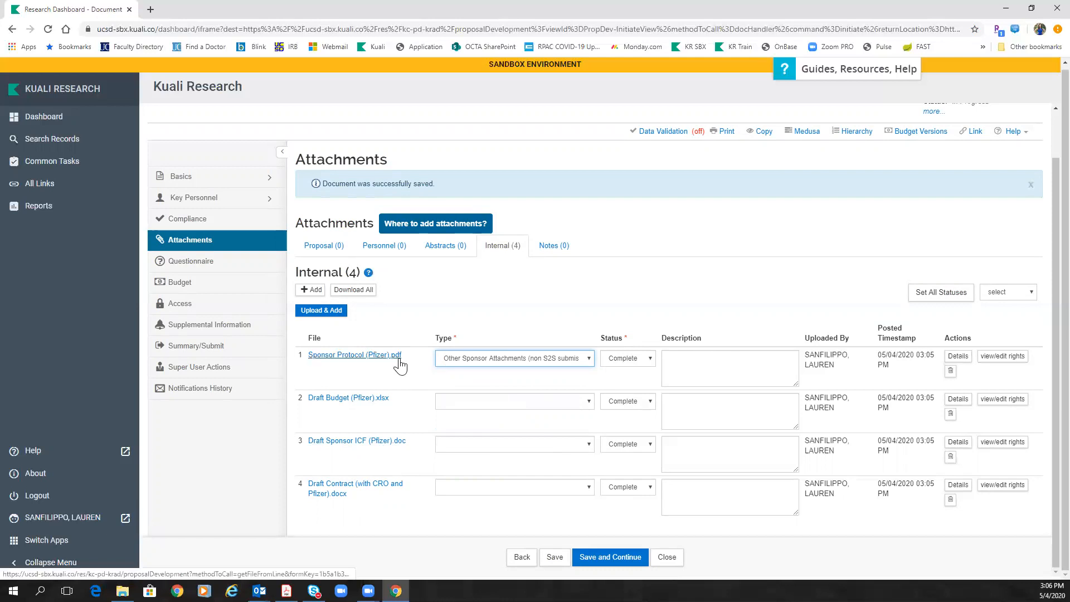
{"action": "left_click", "coordinate": [704, 361]}
{"action": "type", "text": "Sponsor Protocol"}
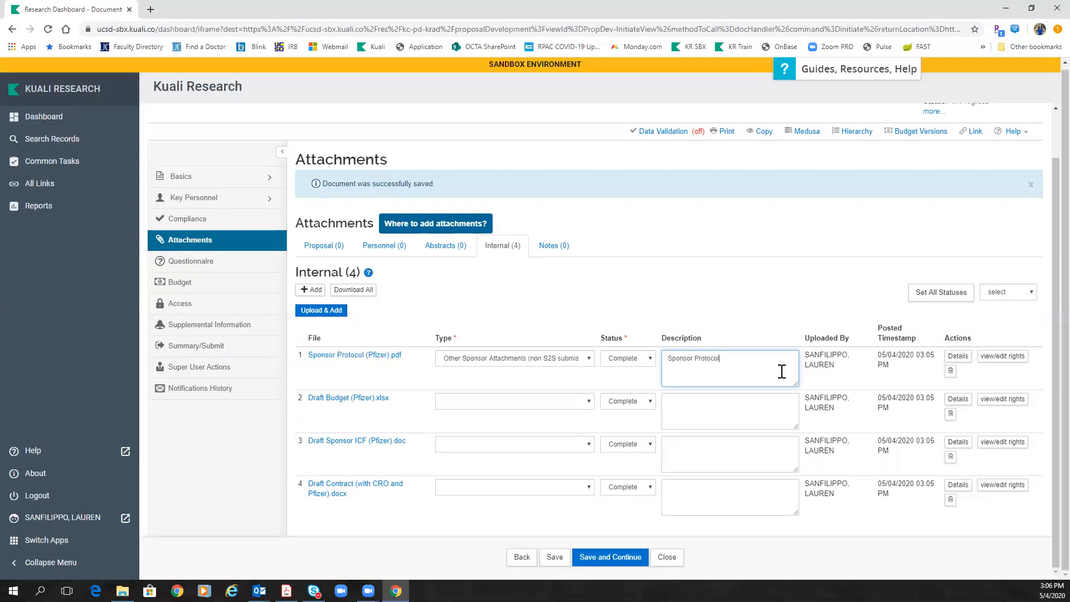
{"action": "left_click", "coordinate": [517, 402]}
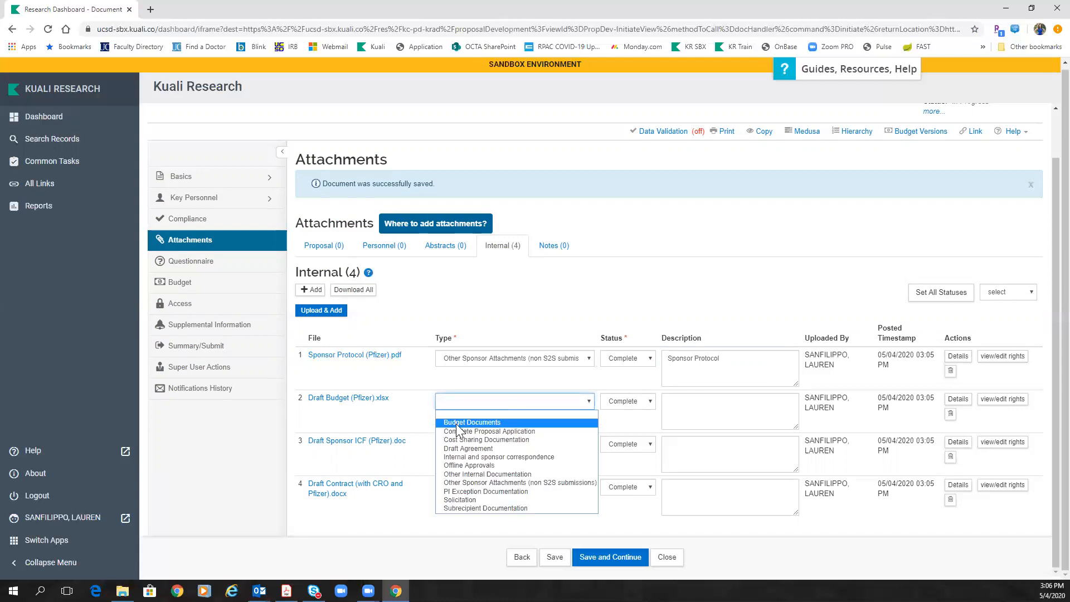
Step: Set the Draft Budget attachment to Budget Documents with status Incomplete
{"action": "left_click", "coordinate": [482, 422]}
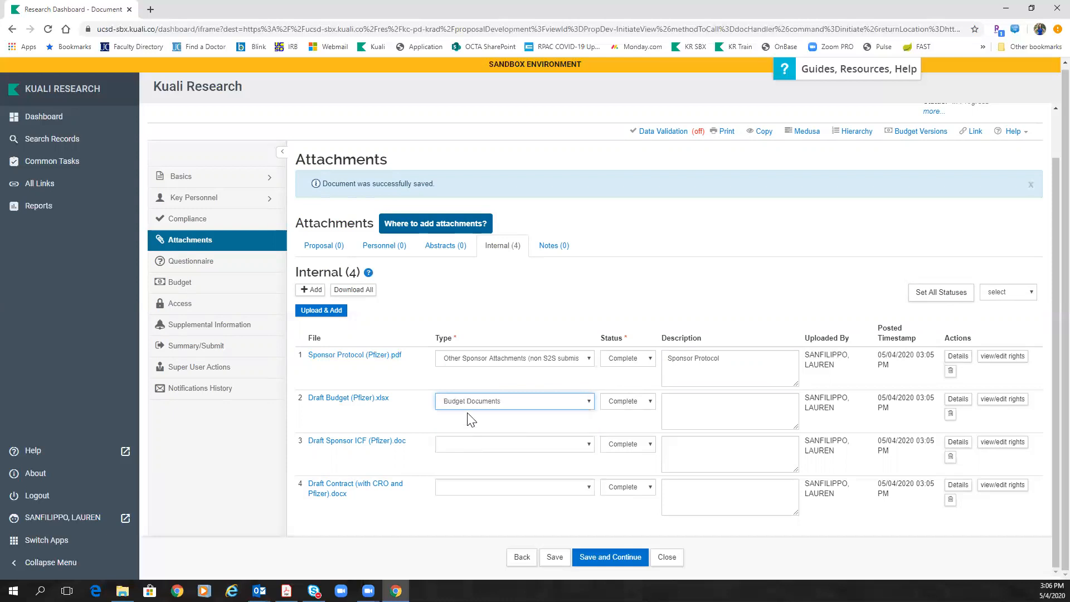
{"action": "left_click", "coordinate": [625, 404]}
{"action": "left_click", "coordinate": [627, 440]}
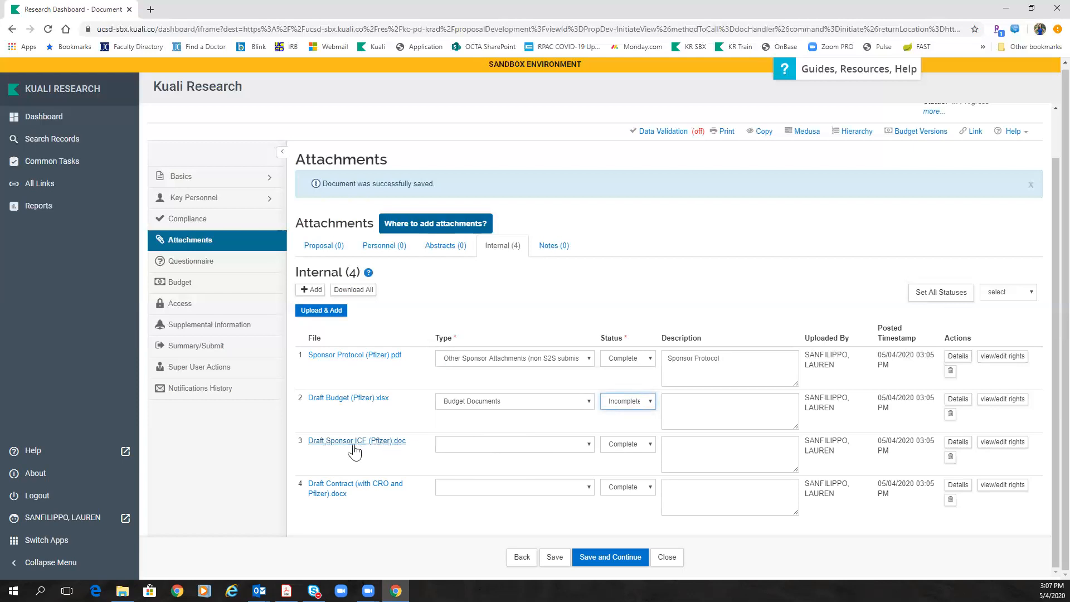
Step: Set Draft Sponsor ICF to Other Sponsor Attachments, status Incomplete, description 'ICF'
{"action": "left_click", "coordinate": [492, 446]}
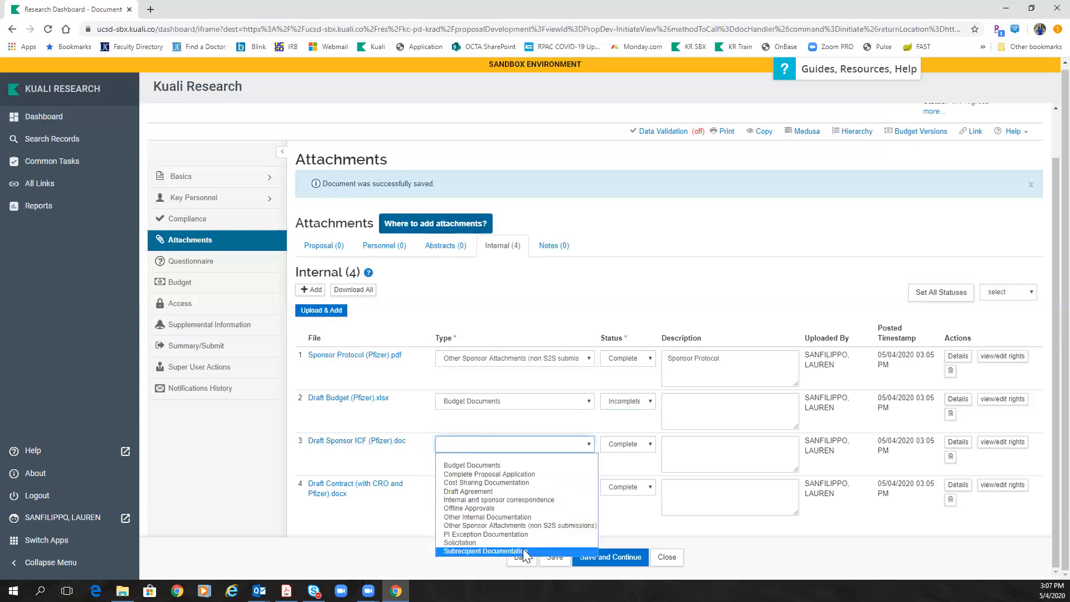
{"action": "left_click", "coordinate": [511, 525]}
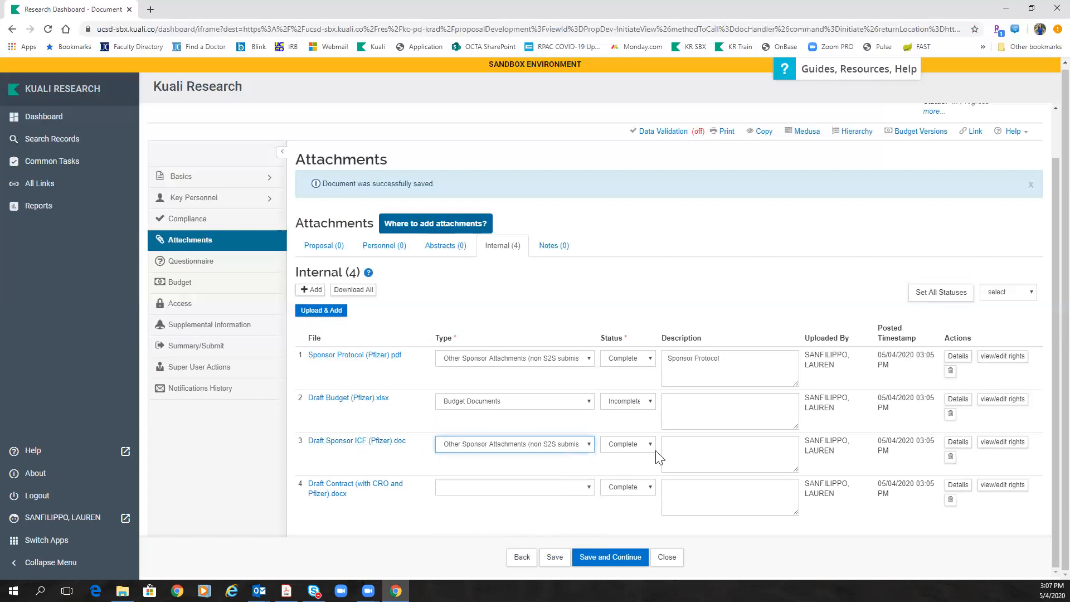
{"action": "left_click", "coordinate": [615, 452]}
{"action": "left_click", "coordinate": [618, 483]}
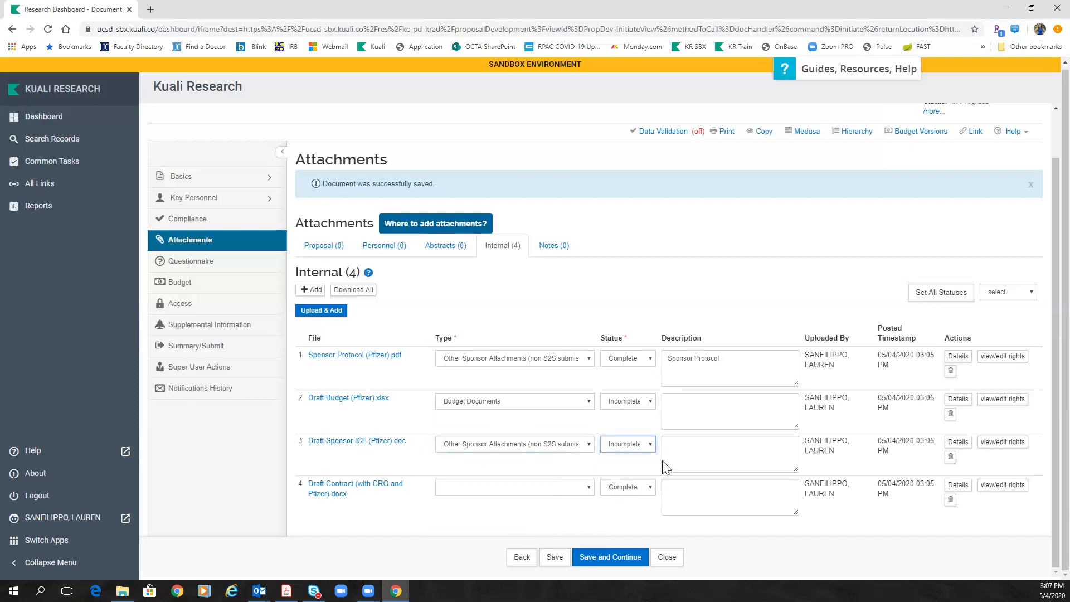
{"action": "left_click", "coordinate": [681, 453]}
{"action": "type", "text": "ICF"}
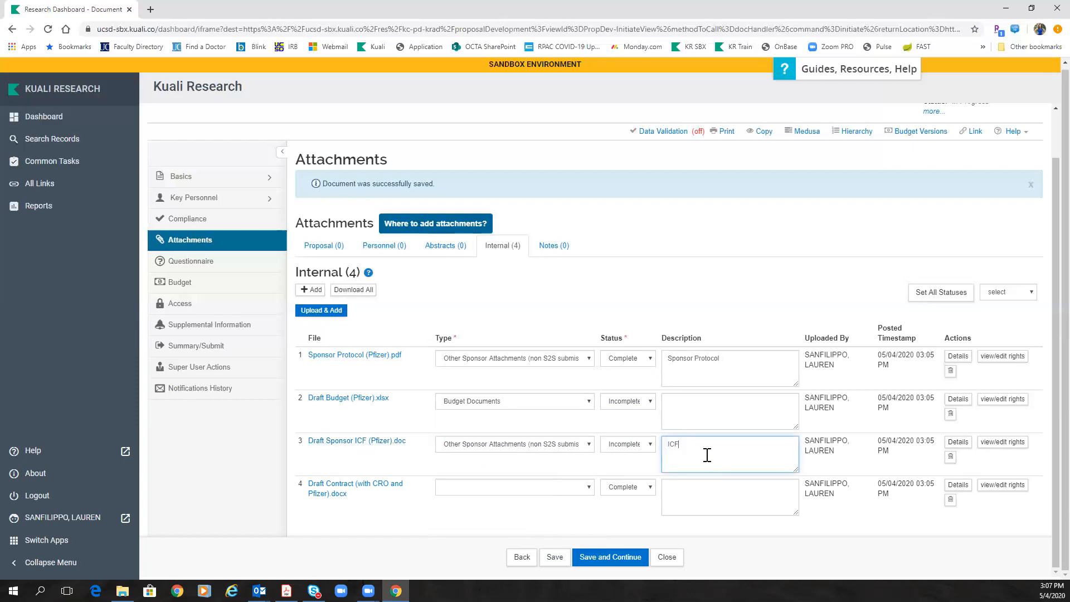
{"action": "left_click", "coordinate": [482, 493]}
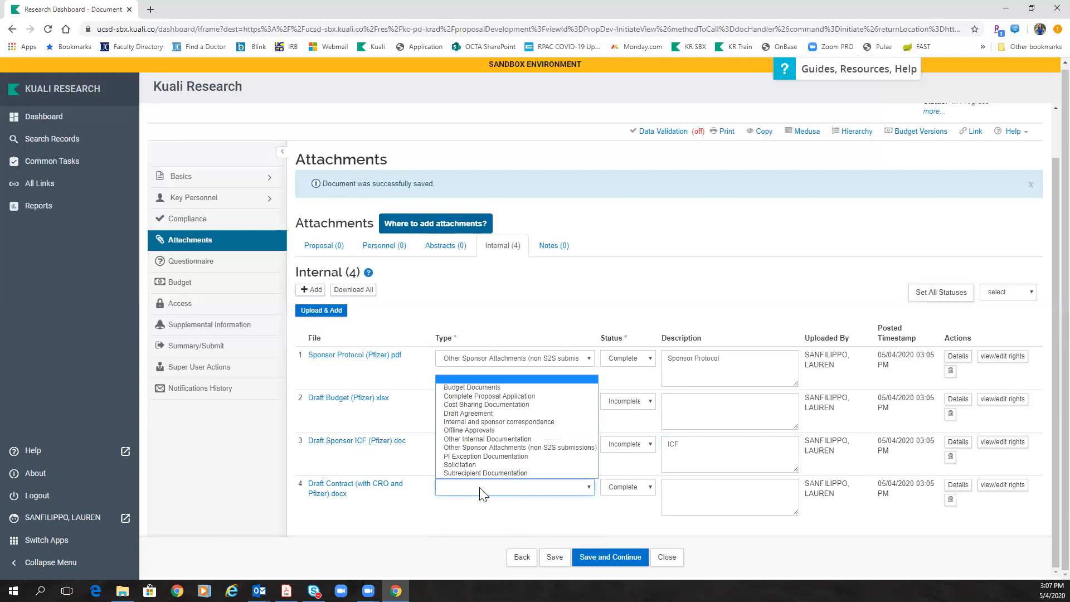
Step: Set attachment row 4 to Draft Agreement with status Incomplete, save, and view the empty Notes
{"action": "left_click", "coordinate": [493, 413]}
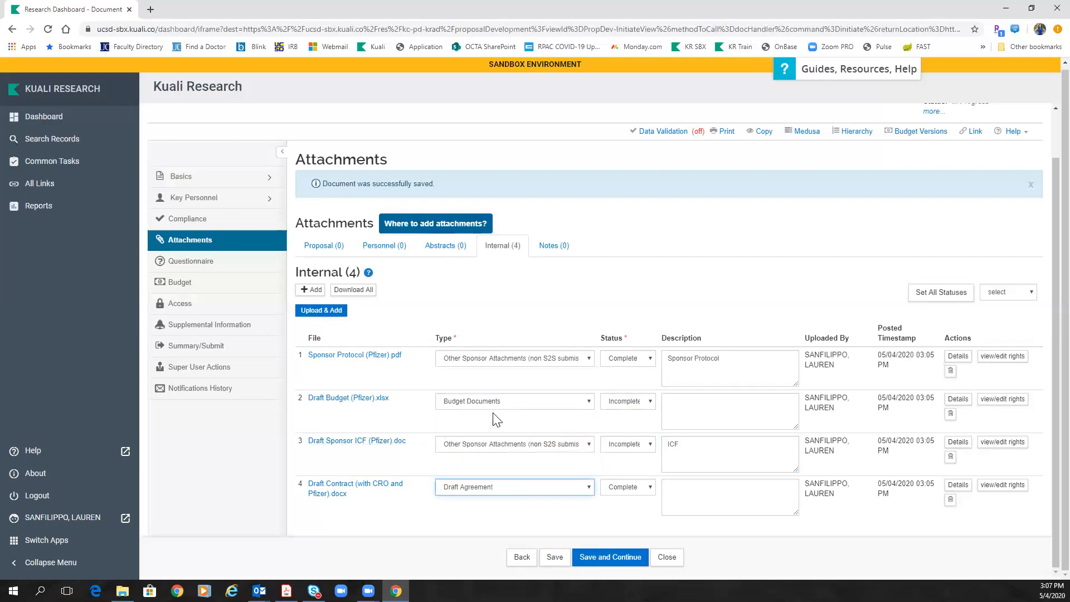
{"action": "left_click", "coordinate": [645, 487]}
{"action": "left_click", "coordinate": [638, 526]}
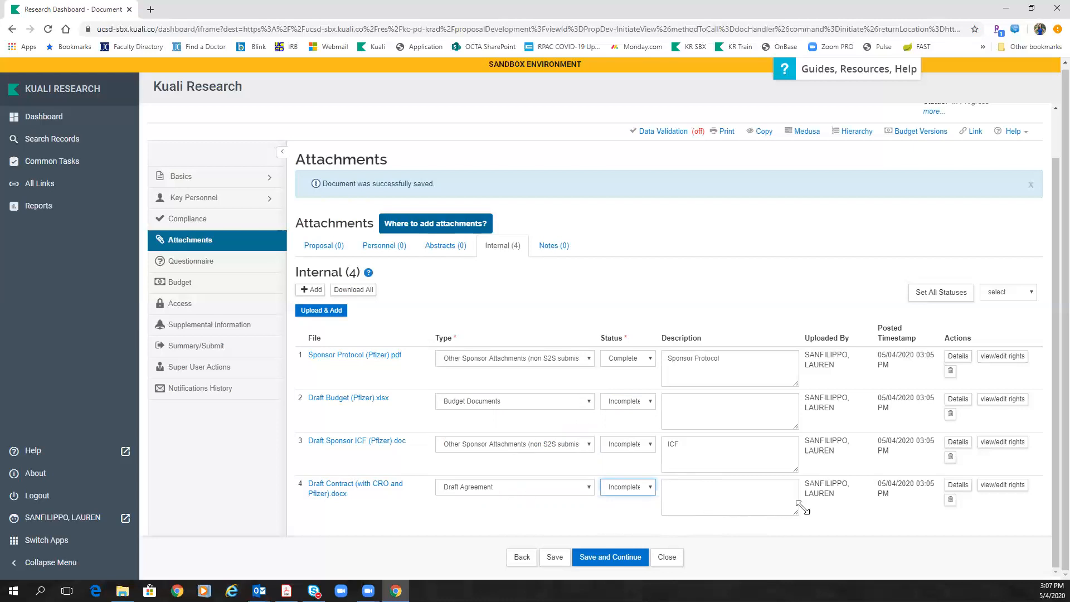
{"action": "left_click", "coordinate": [554, 558]}
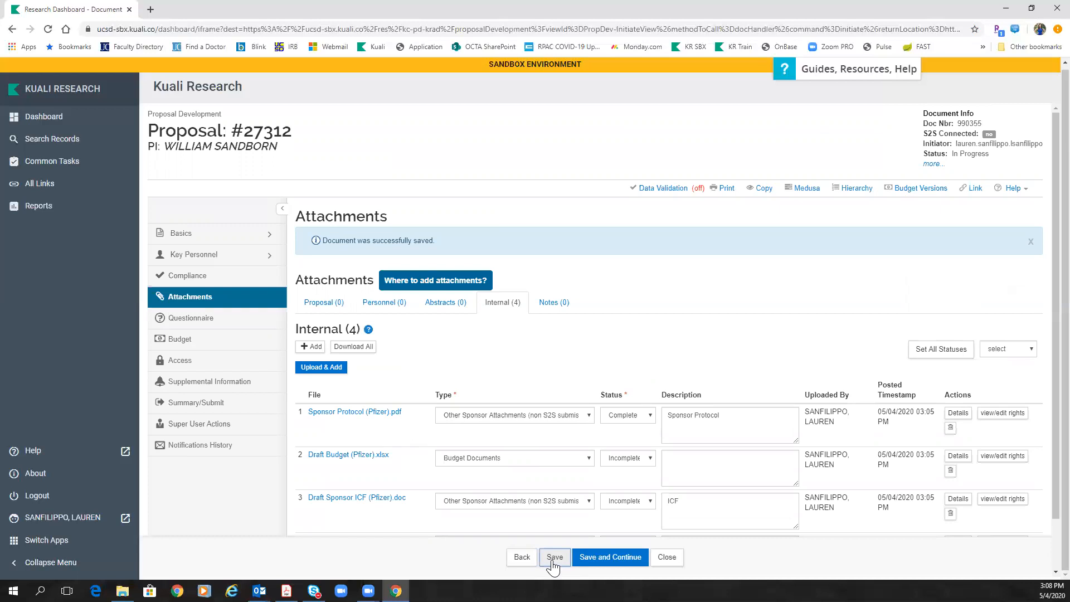
{"action": "left_click", "coordinate": [555, 310]}
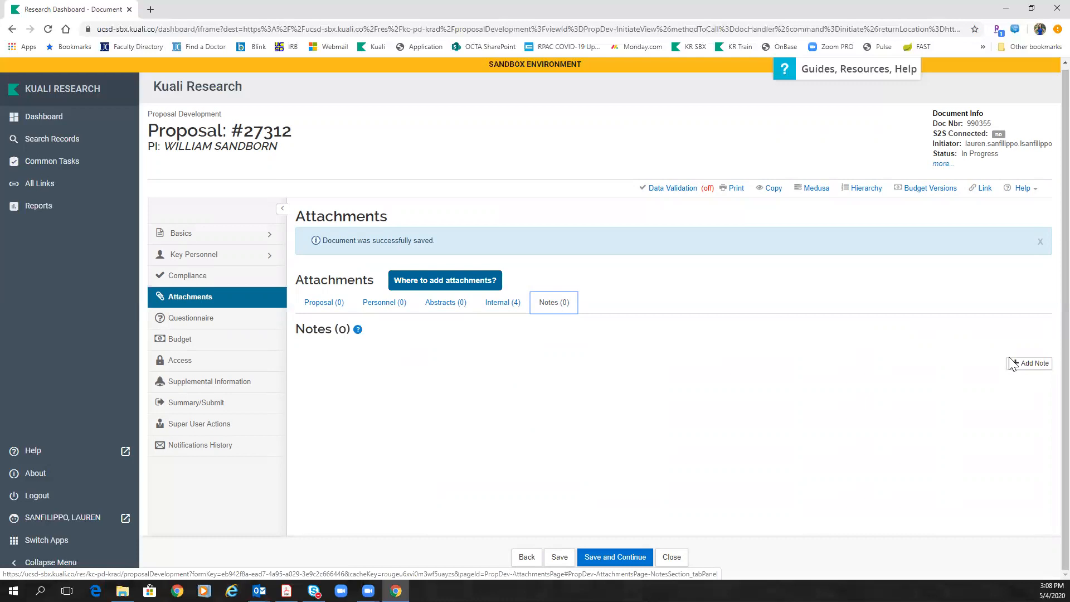
Step: Add a 'Department Study Contact' note with the contact's name and an 'enter email address here' line
{"action": "left_click", "coordinate": [1032, 365]}
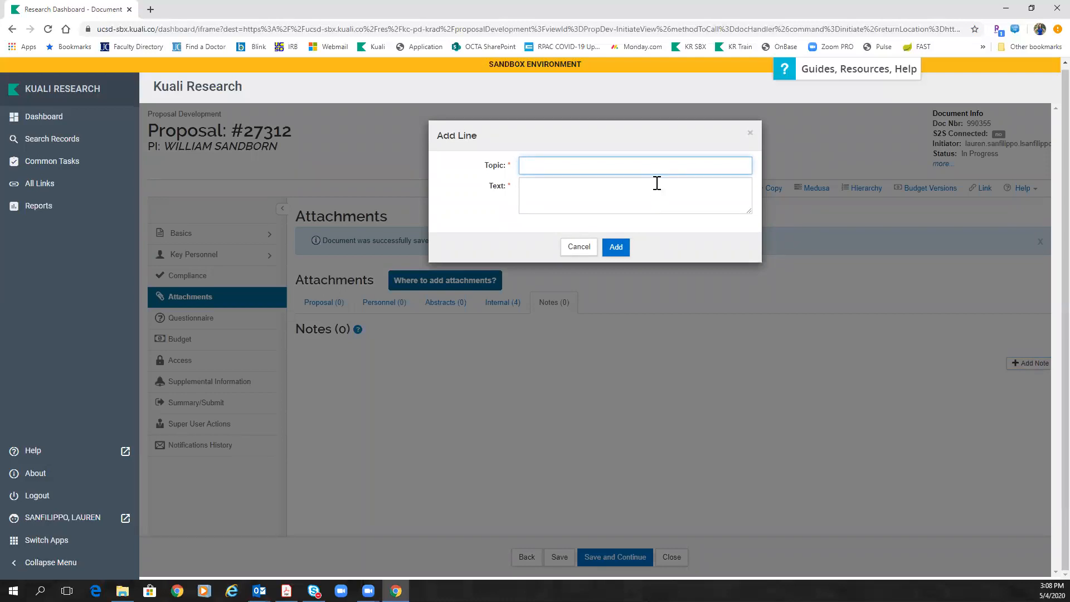
{"action": "type", "text": "Department Study Contact"}
{"action": "left_click", "coordinate": [567, 196]}
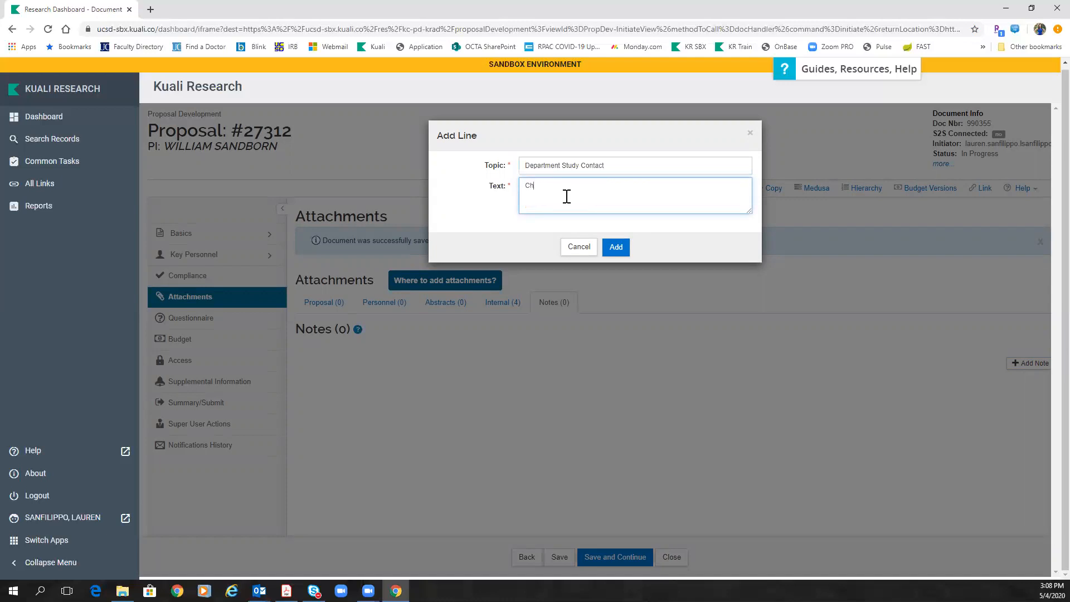
{"action": "key", "text": "Return"}
{"action": "type", "text": "enter email address here"}
{"action": "left_click", "coordinate": [616, 247]}
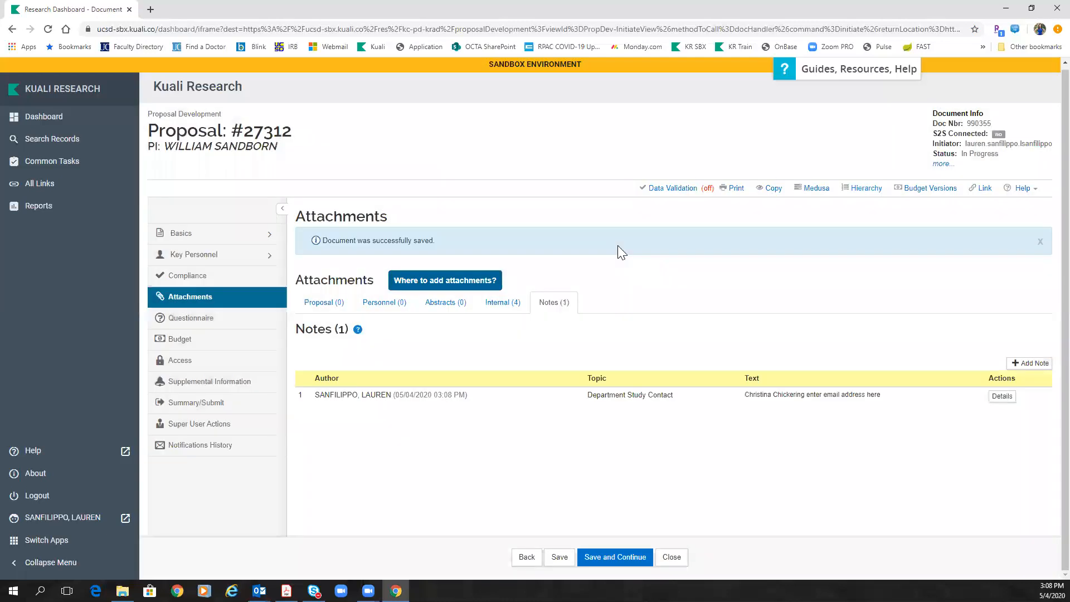
Step: Add a 'Department Financial Contact' note with the contact's name and e-mail, then save the proposal
{"action": "left_click", "coordinate": [1031, 362]}
{"action": "type", "text": "Depar"}
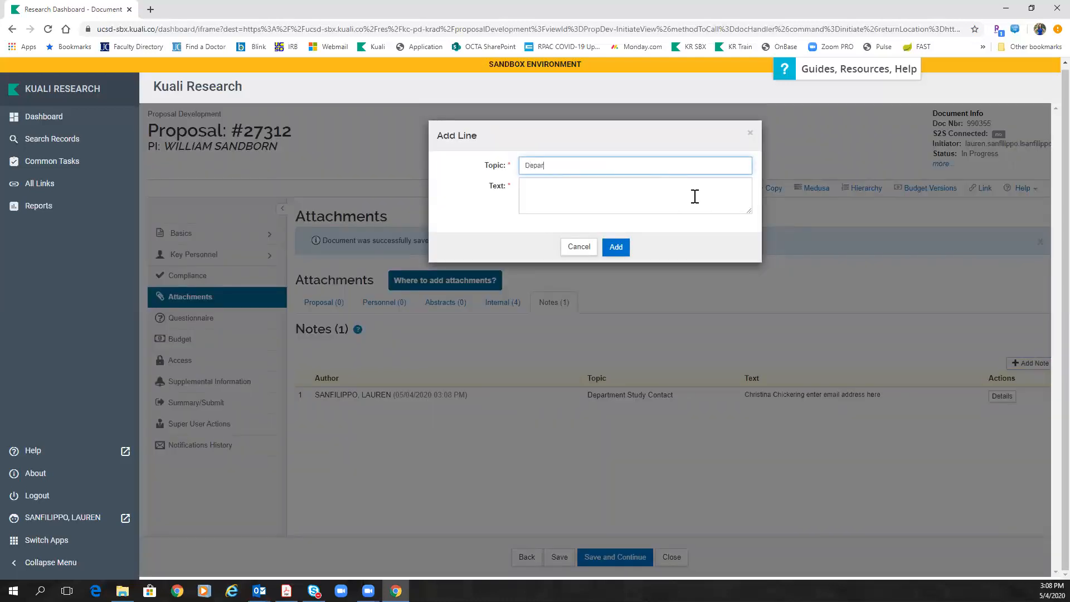
{"action": "type", "text": "tment Financial Contact"}
{"action": "left_click", "coordinate": [674, 186]}
{"action": "type", "text": "Ebte"}
{"action": "key", "text": "BackSpace"}
{"action": "key", "text": "BackSpace"}
{"action": "key", "text": "BackSpace"}
{"action": "key", "text": "BackSpace"}
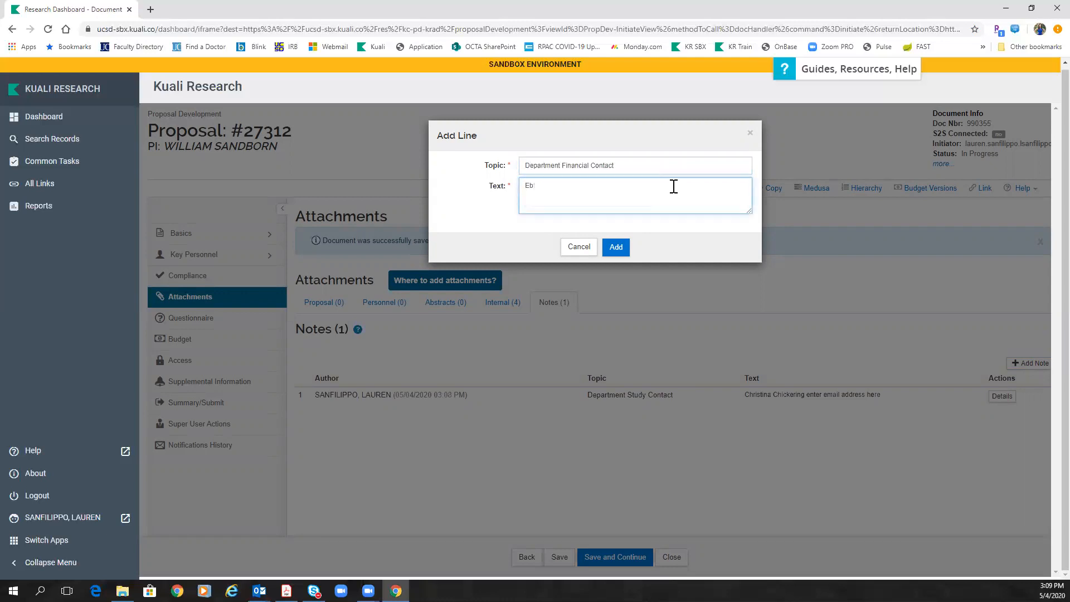
{"action": "type", "text": "Joe Smith "}
{"action": "left_click", "coordinate": [617, 248]}
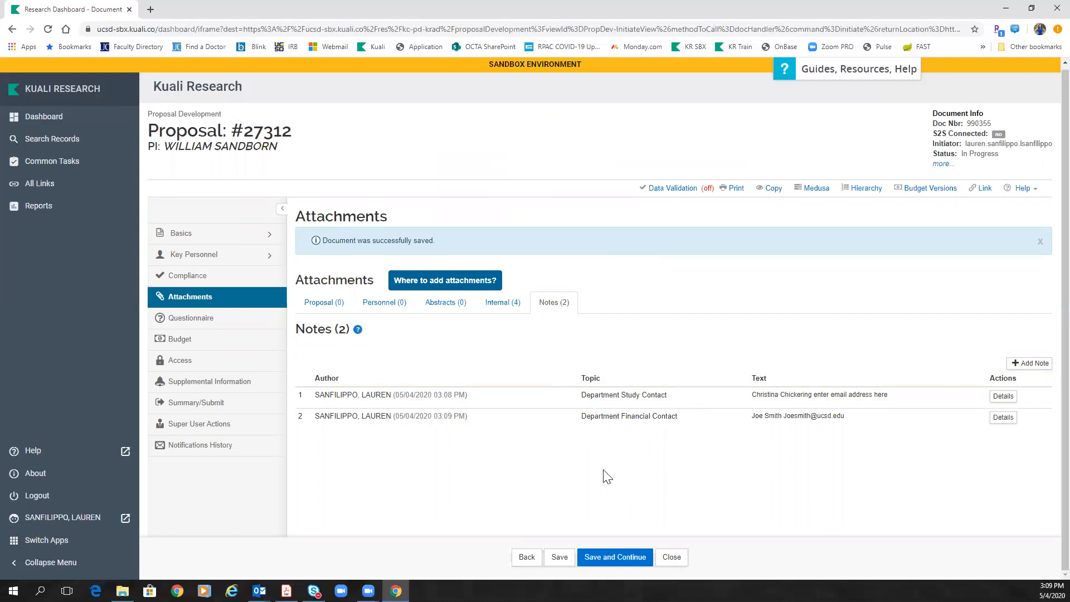
{"action": "left_click", "coordinate": [559, 557]}
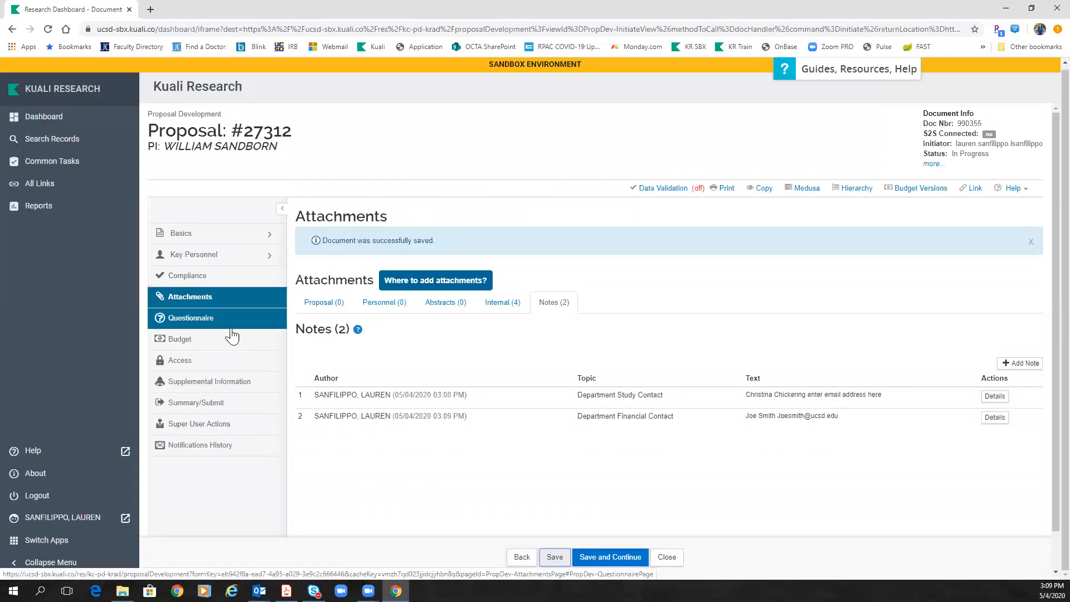
Step: Create a summary budget version named 'Pfizer C17TP001' from the proposal's Budget section
{"action": "left_click", "coordinate": [202, 342]}
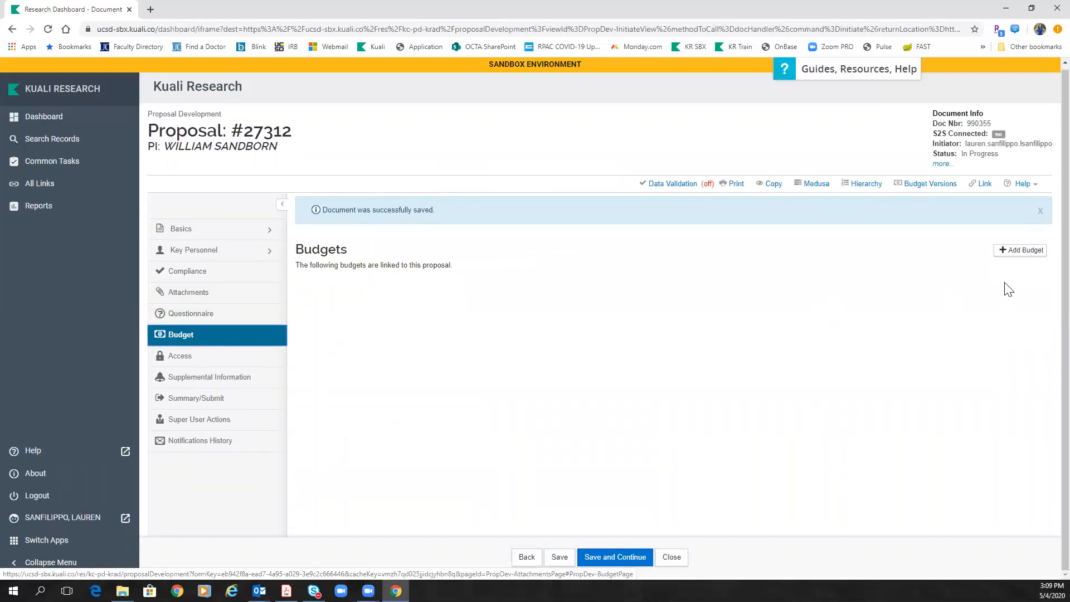
{"action": "left_click", "coordinate": [1014, 250]}
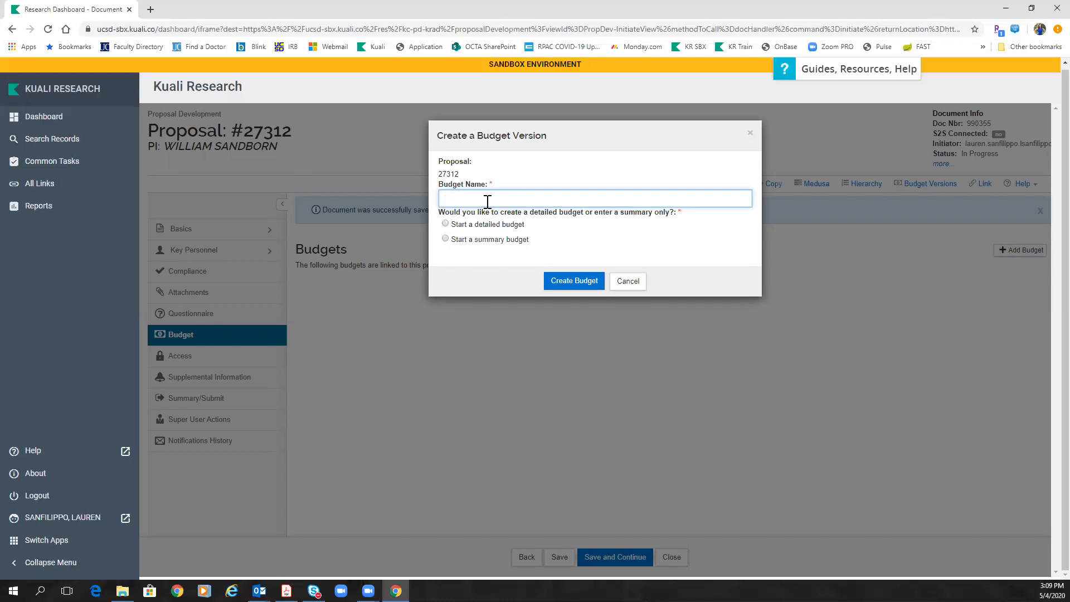
{"action": "type", "text": "Pfizer C17TP001"}
{"action": "left_click", "coordinate": [445, 239]}
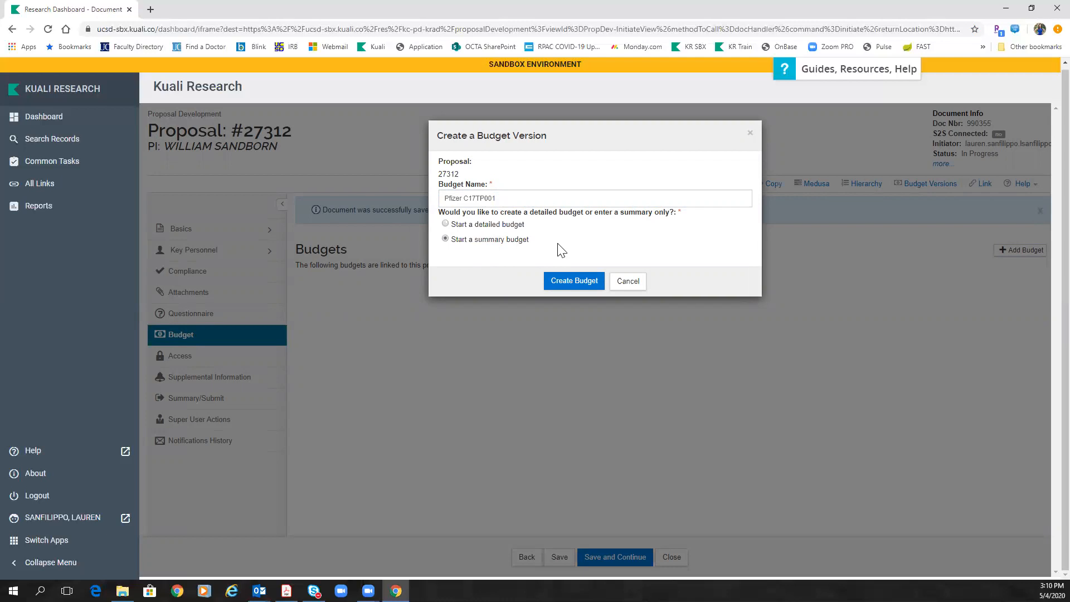
{"action": "left_click", "coordinate": [576, 281]}
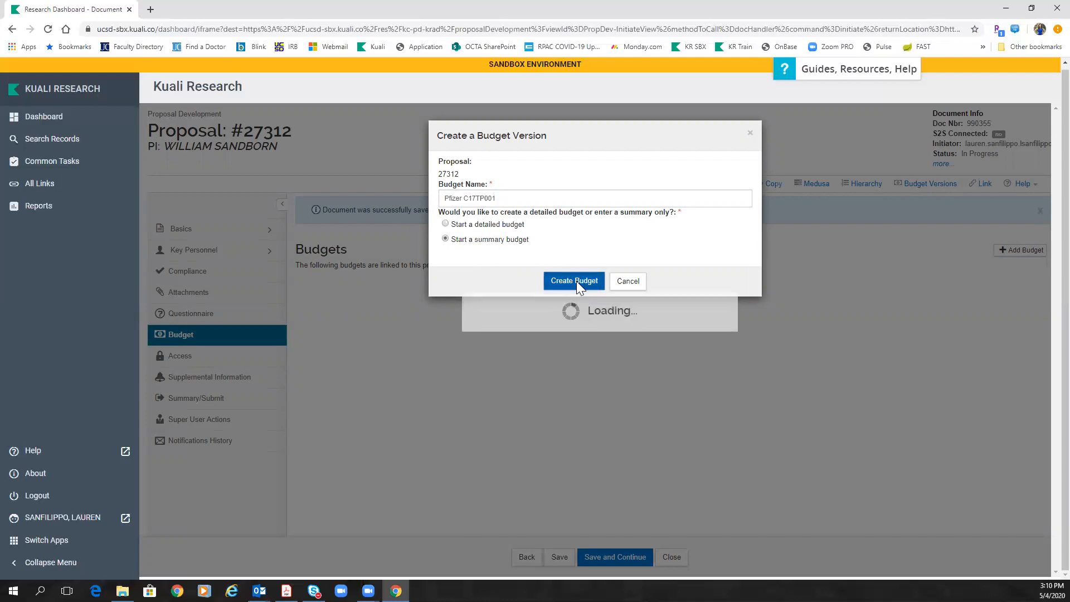
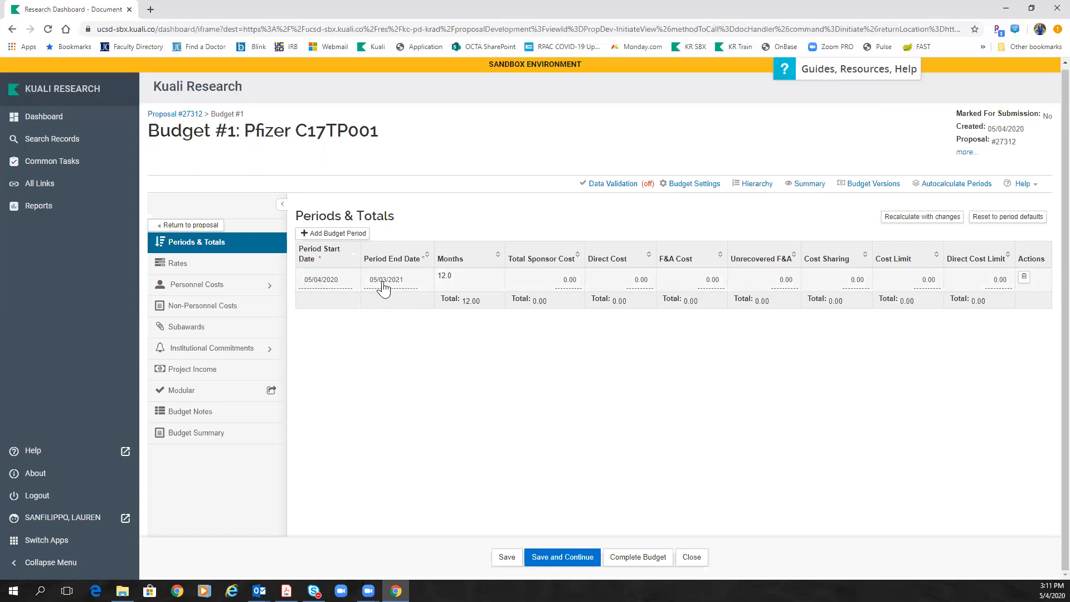
Step: Enter 150,000 direct cost and 35,000 F&A cost for the budget period, then recalculate to 185,000
{"action": "left_click", "coordinate": [642, 280]}
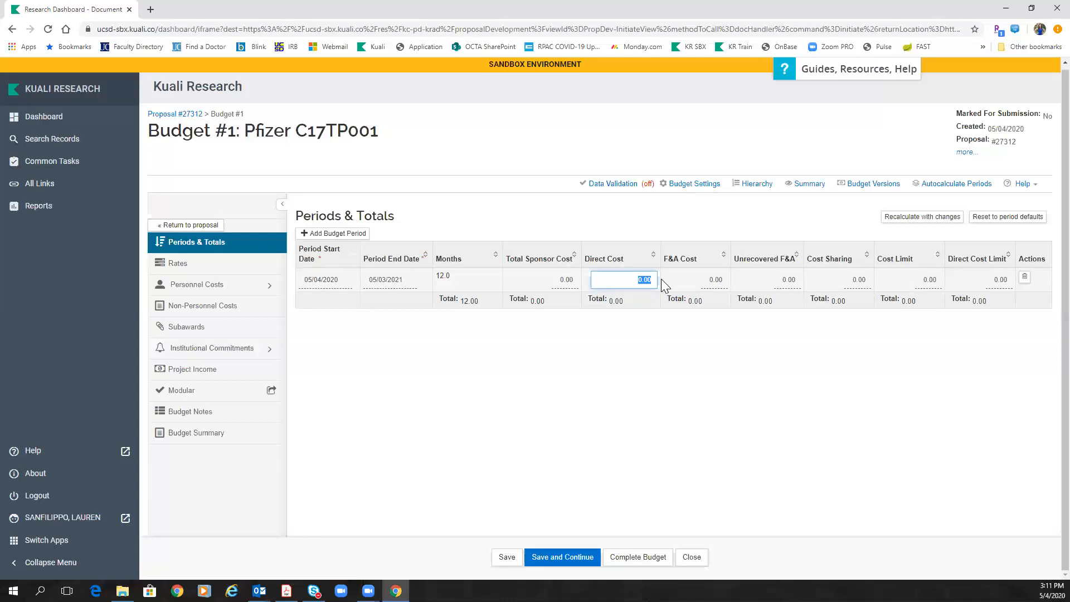
{"action": "type", "text": "150,00"}
{"action": "key", "text": "Tab"}
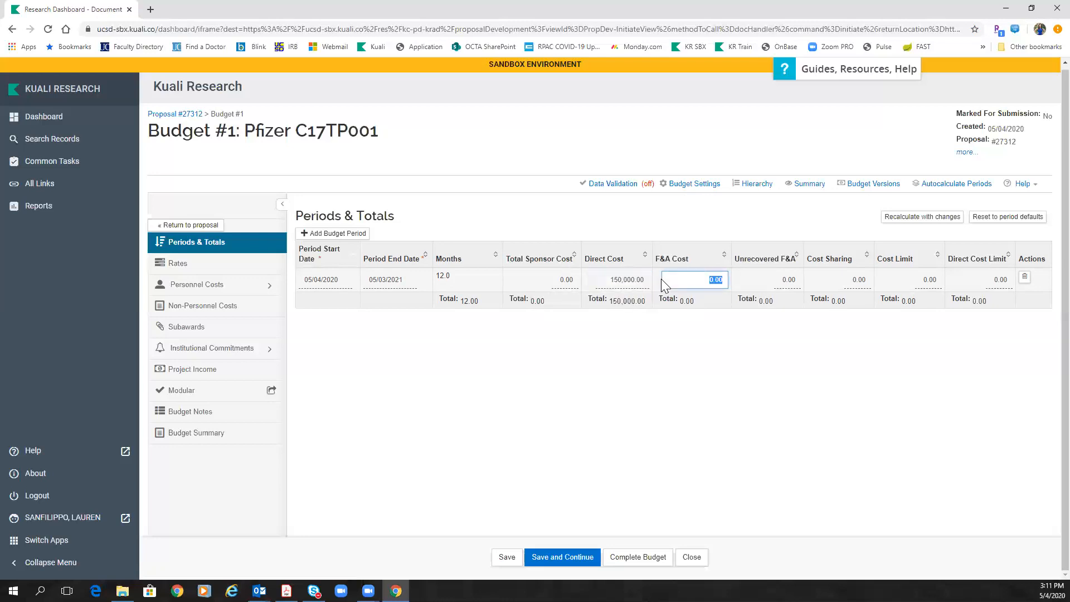
{"action": "type", "text": "35000"}
{"action": "key", "text": "Tab"}
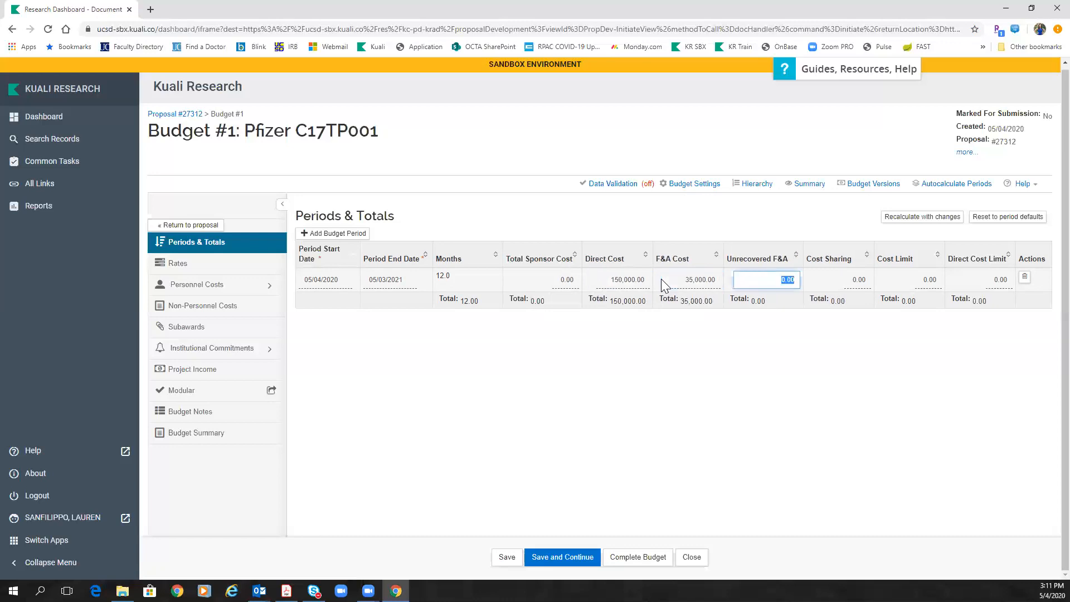
{"action": "left_click", "coordinate": [928, 217]}
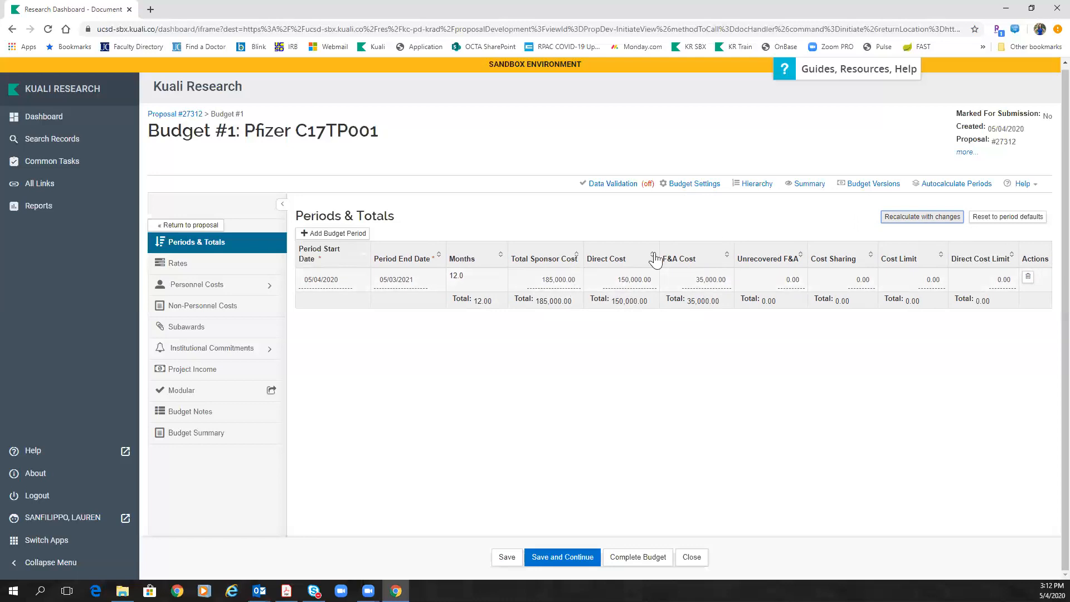
Step: In Budget Settings, set status Complete, both F&A rate types to TDC, and uncheck Submit Cost Sharing
{"action": "left_click", "coordinate": [687, 189]}
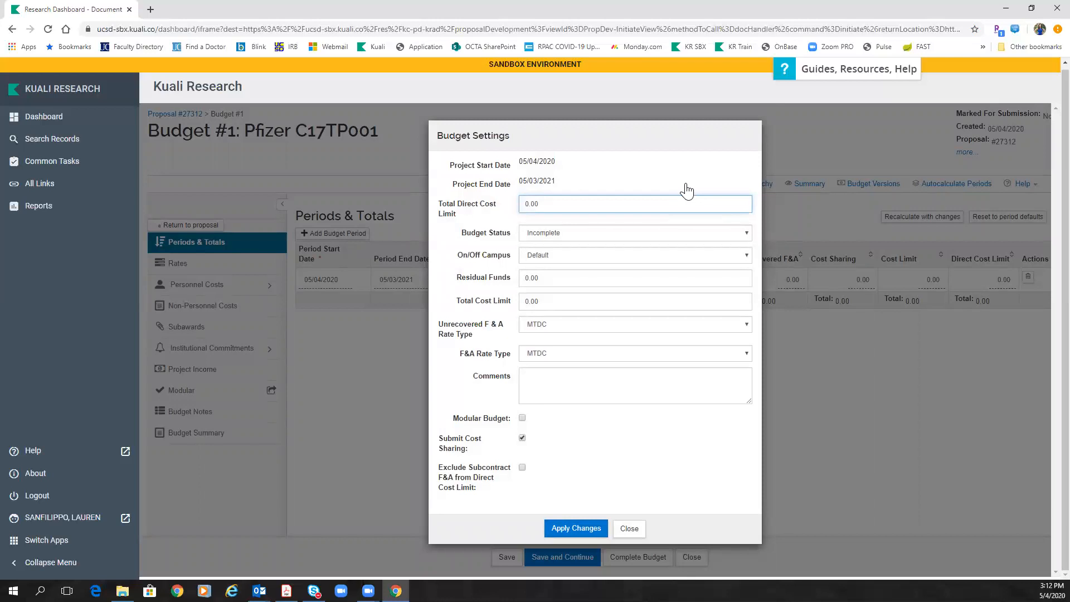
{"action": "left_click", "coordinate": [579, 235]}
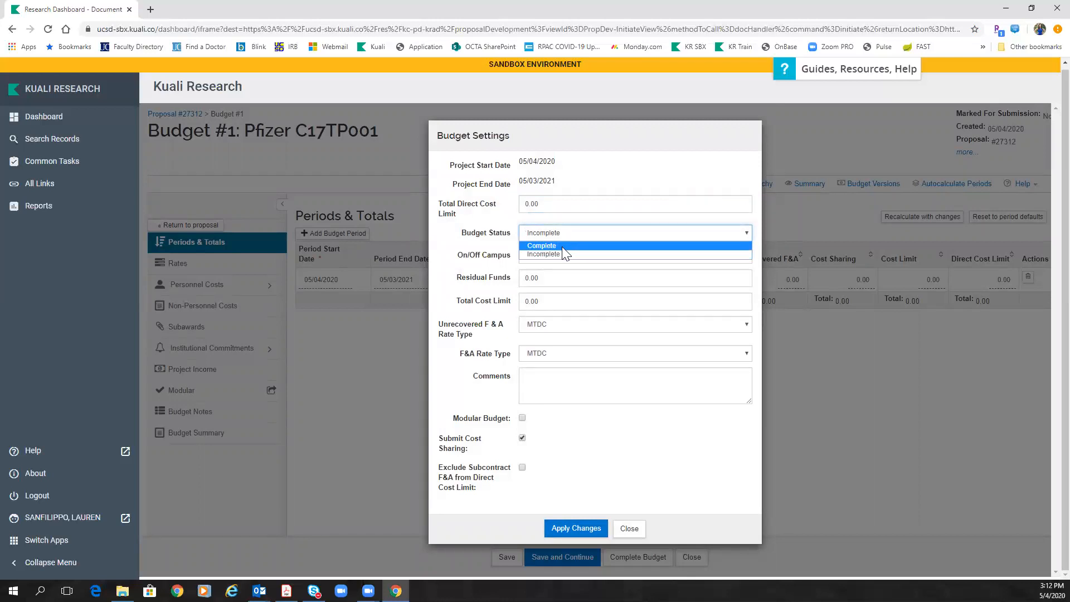
{"action": "left_click", "coordinate": [561, 247]}
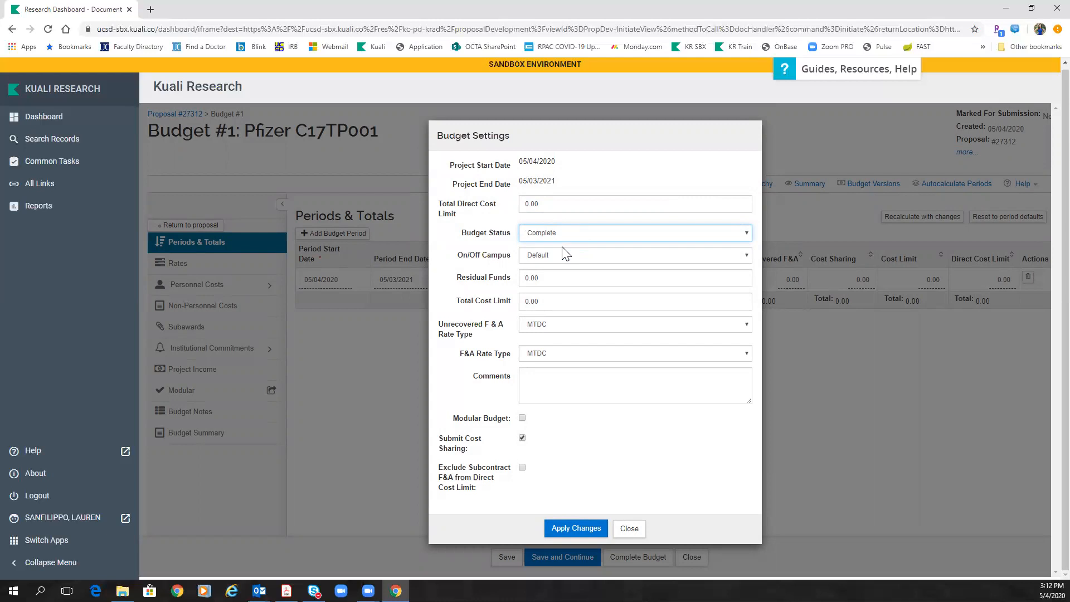
{"action": "left_click", "coordinate": [562, 239]}
{"action": "left_click", "coordinate": [556, 247]}
{"action": "left_click", "coordinate": [572, 329]}
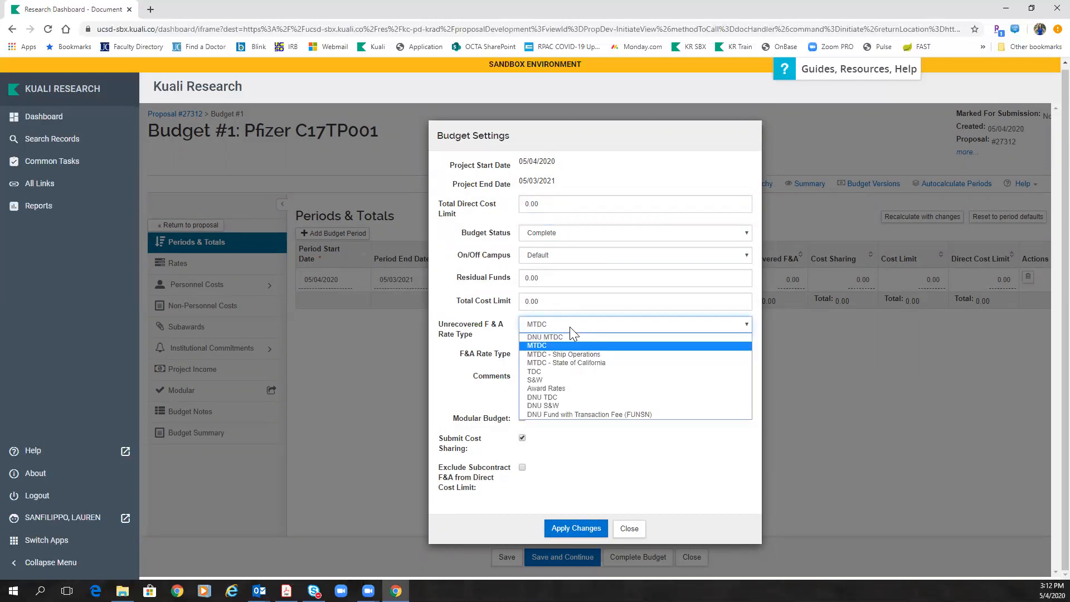
{"action": "left_click", "coordinate": [542, 371]}
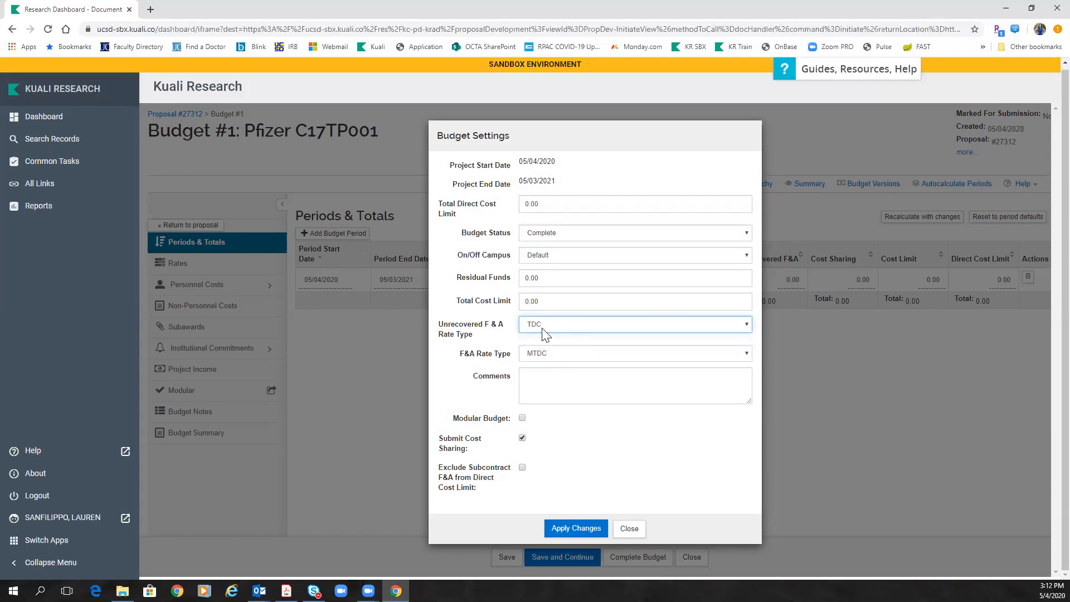
{"action": "left_click", "coordinate": [546, 353]}
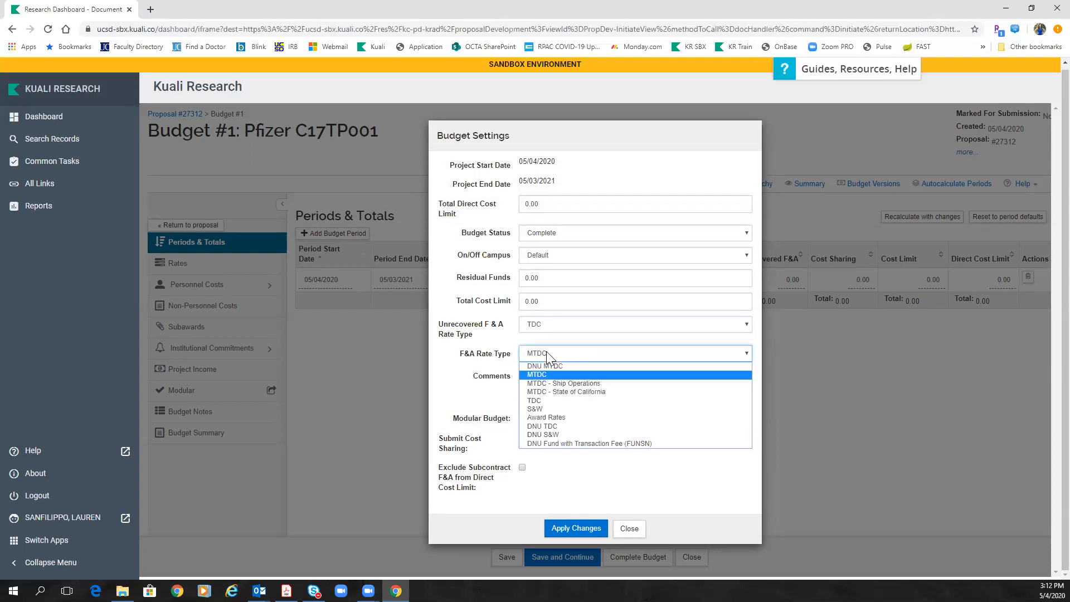
{"action": "left_click", "coordinate": [542, 398]}
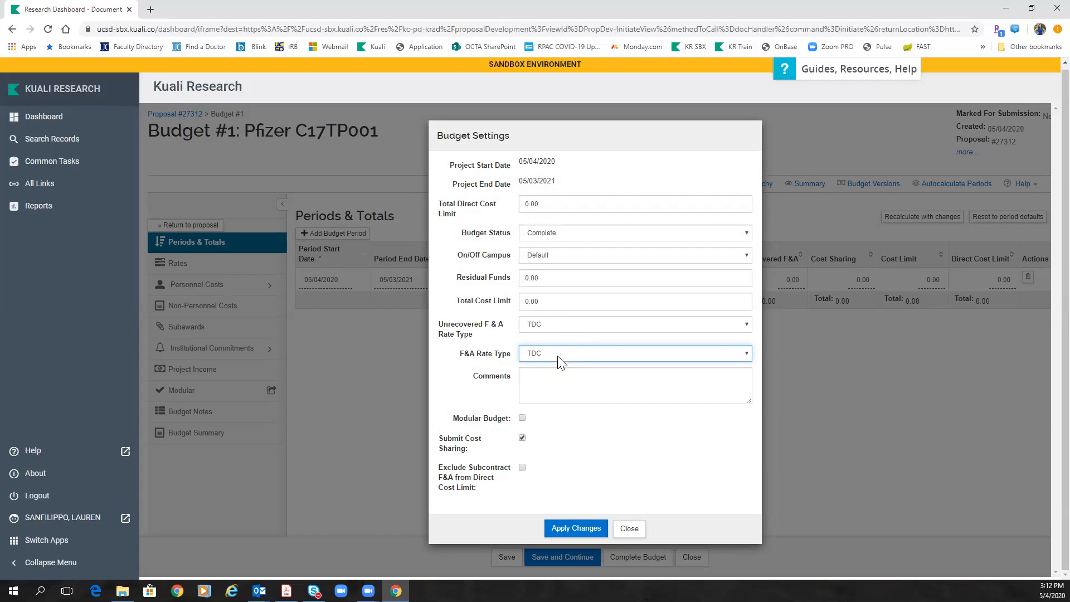
{"action": "left_click", "coordinate": [522, 439]}
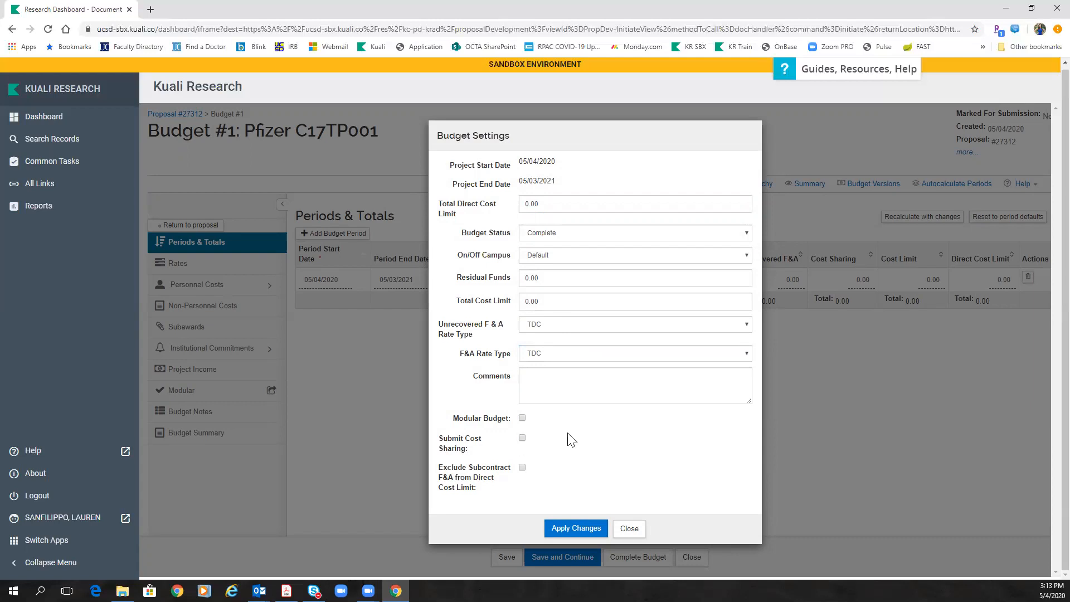
{"action": "left_click", "coordinate": [576, 528]}
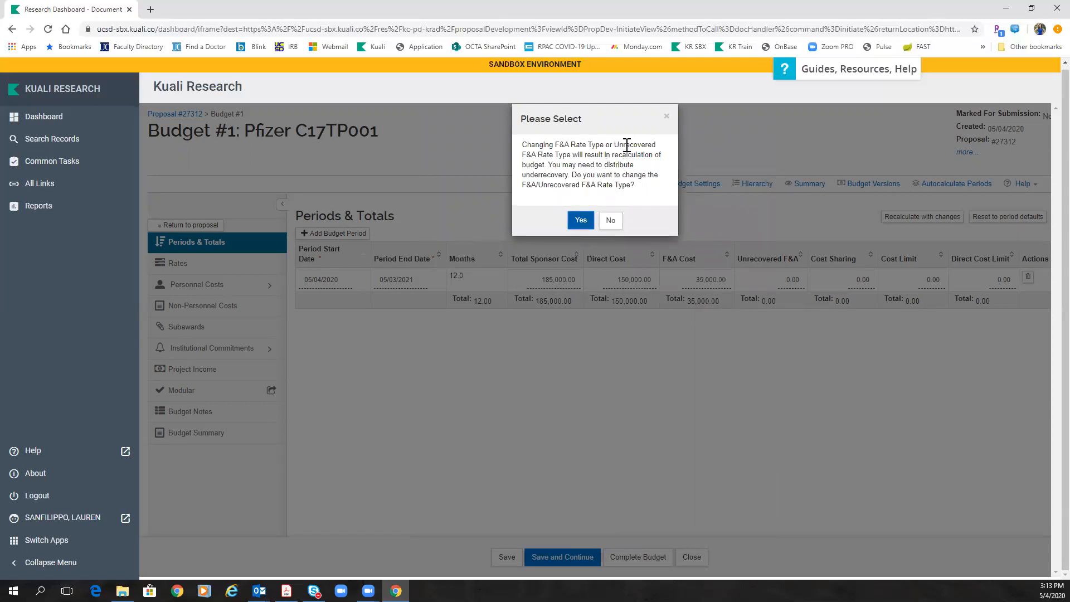
Step: Confirm the TDC rate-type change and return to proposal #27312's Budgets list
{"action": "left_click", "coordinate": [581, 220]}
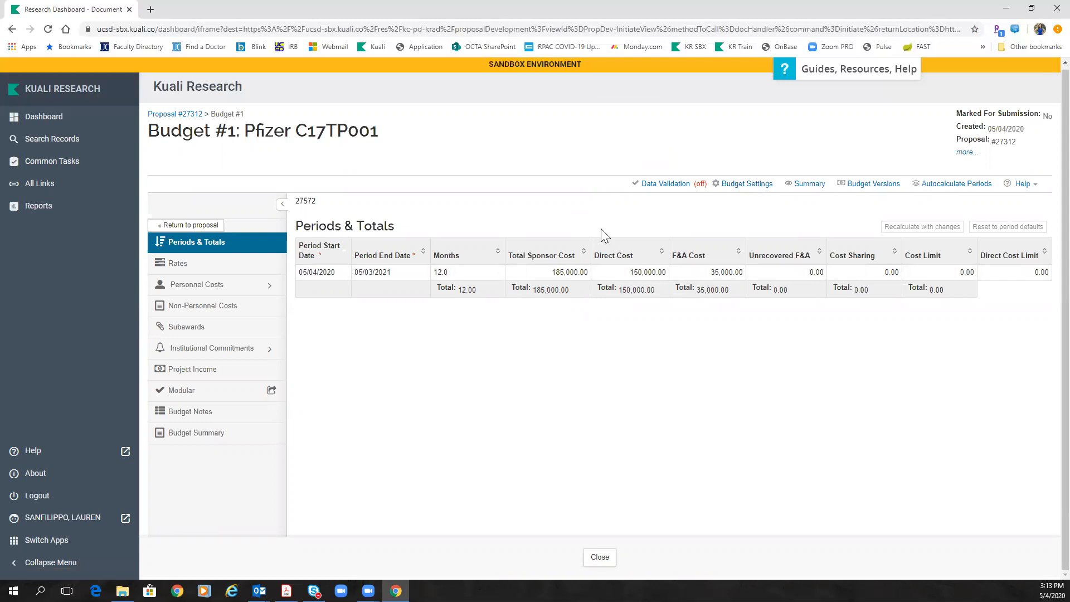
{"action": "left_click", "coordinate": [210, 225]}
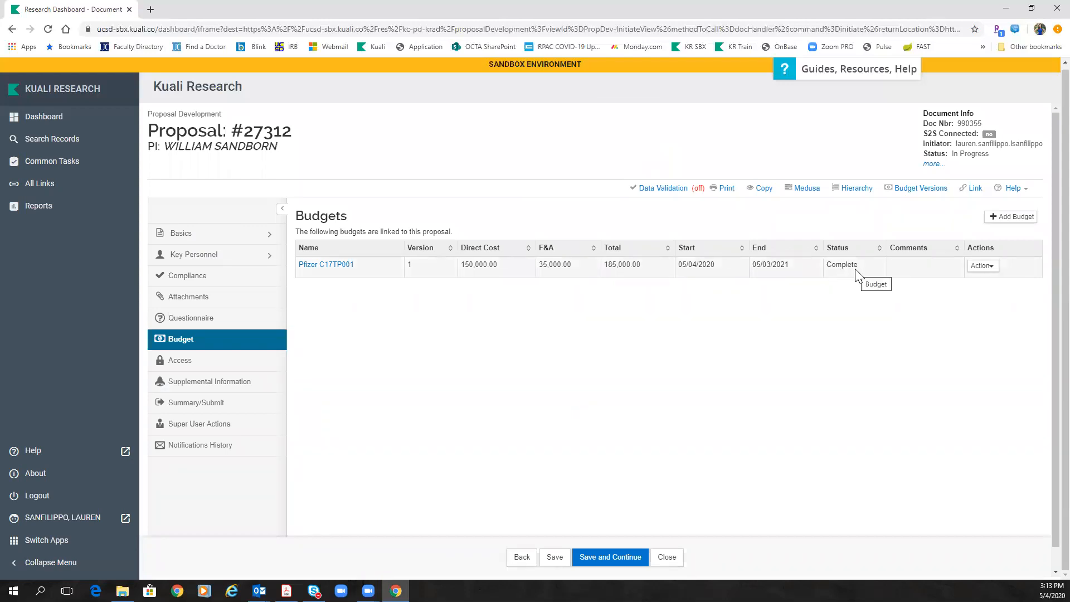
Step: Mark the Pfizer C17TP001 budget Include for Submission and save the proposal
{"action": "left_click", "coordinate": [994, 272]}
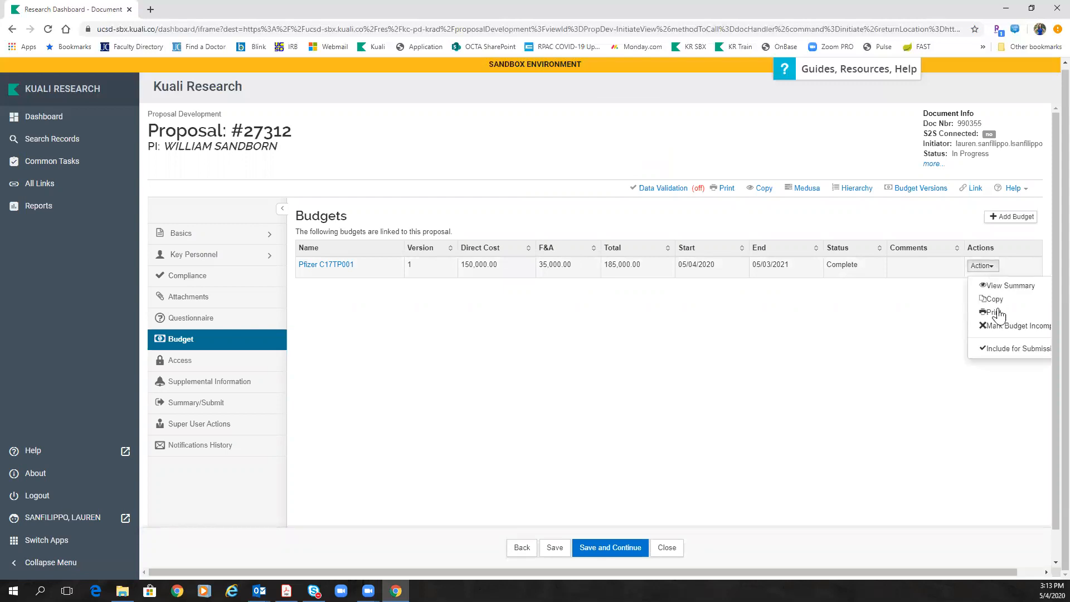
{"action": "left_click", "coordinate": [993, 351]}
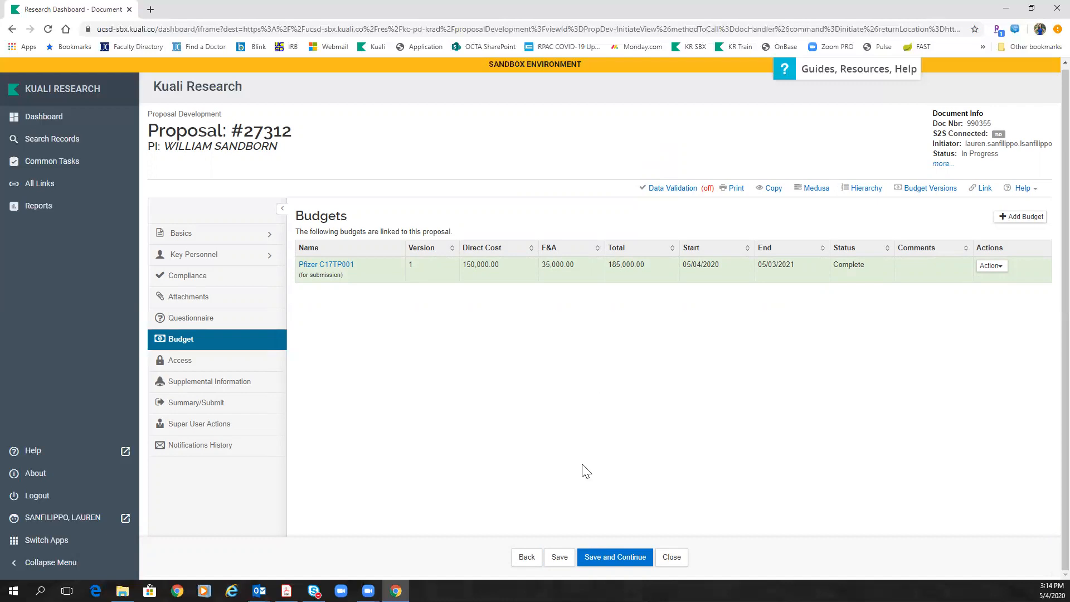
{"action": "left_click", "coordinate": [559, 557]}
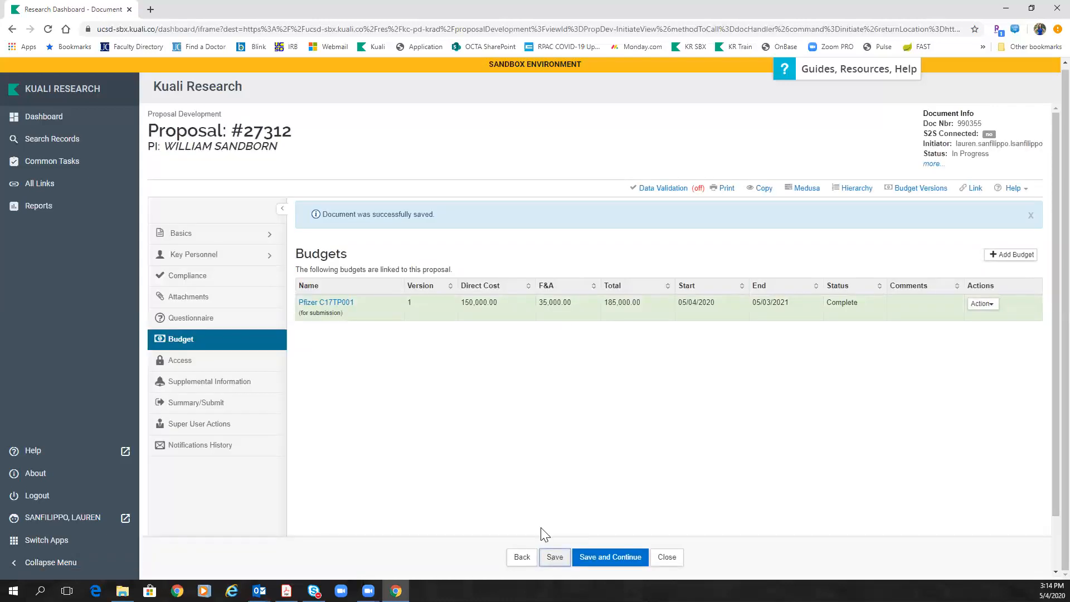
{"action": "left_click", "coordinate": [209, 323]}
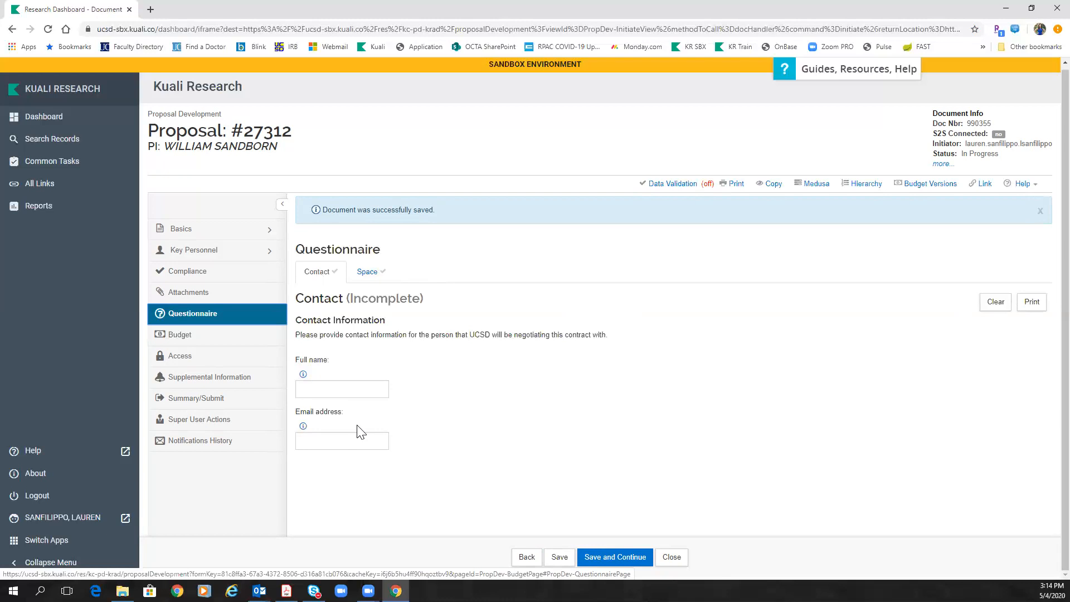
Step: Fill in the questionnaire contact's full name and e-mail address and save them
{"action": "left_click", "coordinate": [356, 388]}
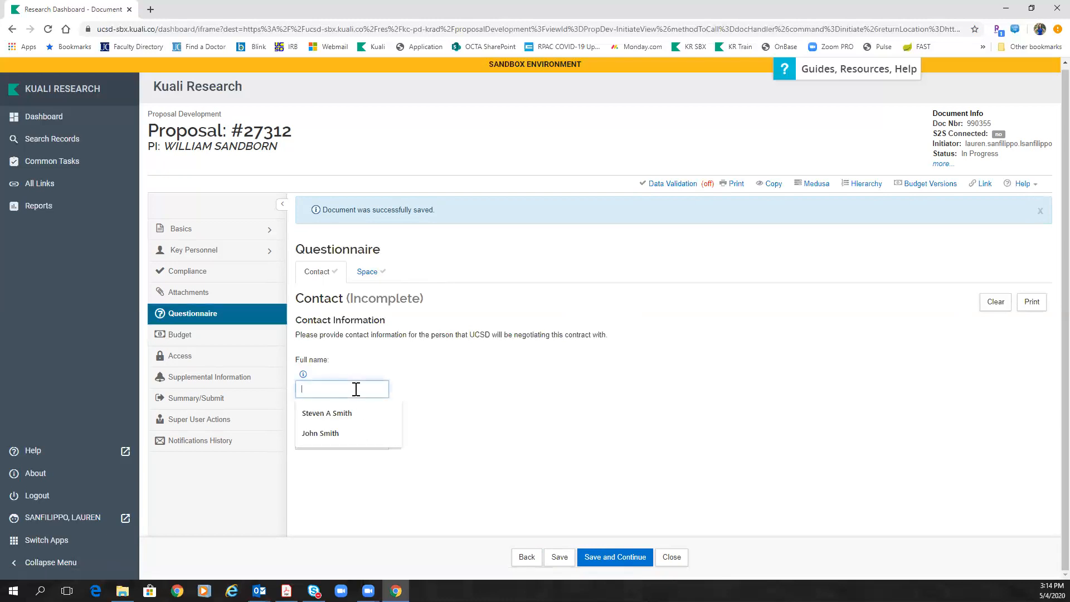
{"action": "left_click", "coordinate": [347, 434]}
{"action": "left_click", "coordinate": [337, 442]}
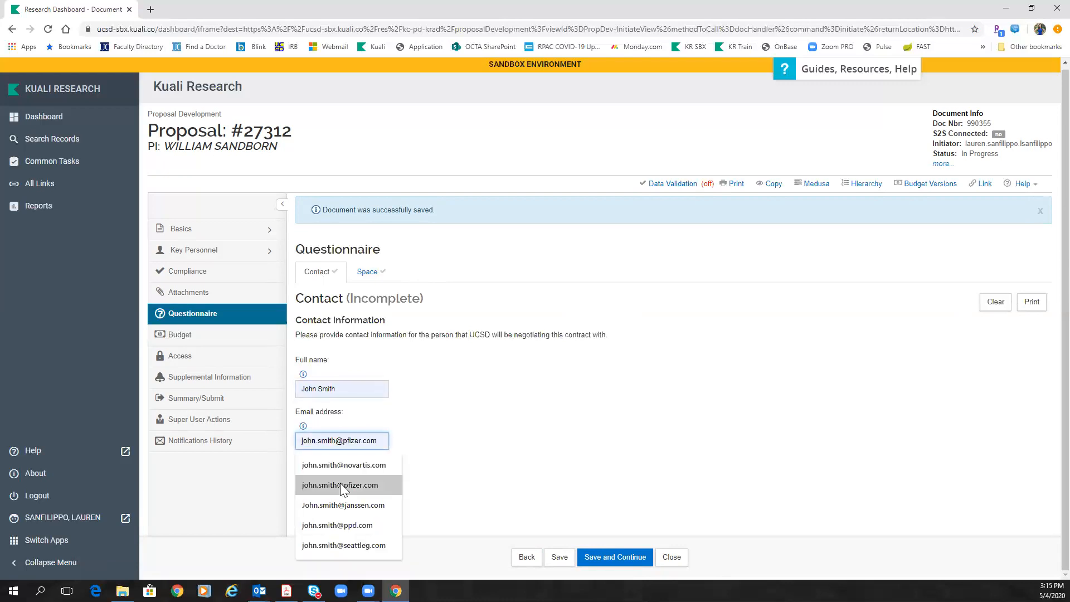
{"action": "left_click", "coordinate": [340, 484]}
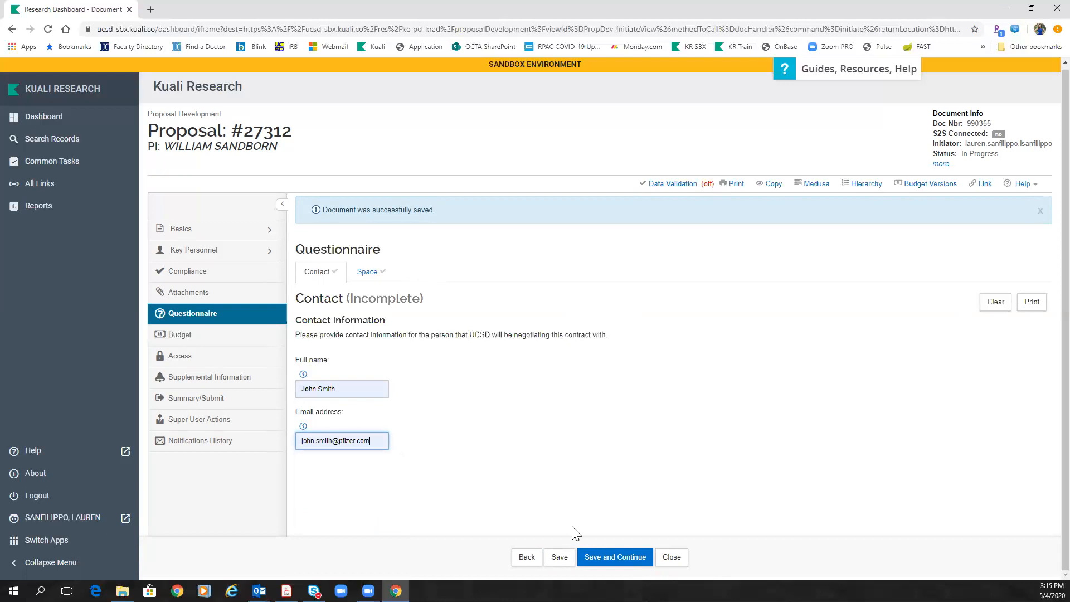
{"action": "left_click", "coordinate": [560, 557]}
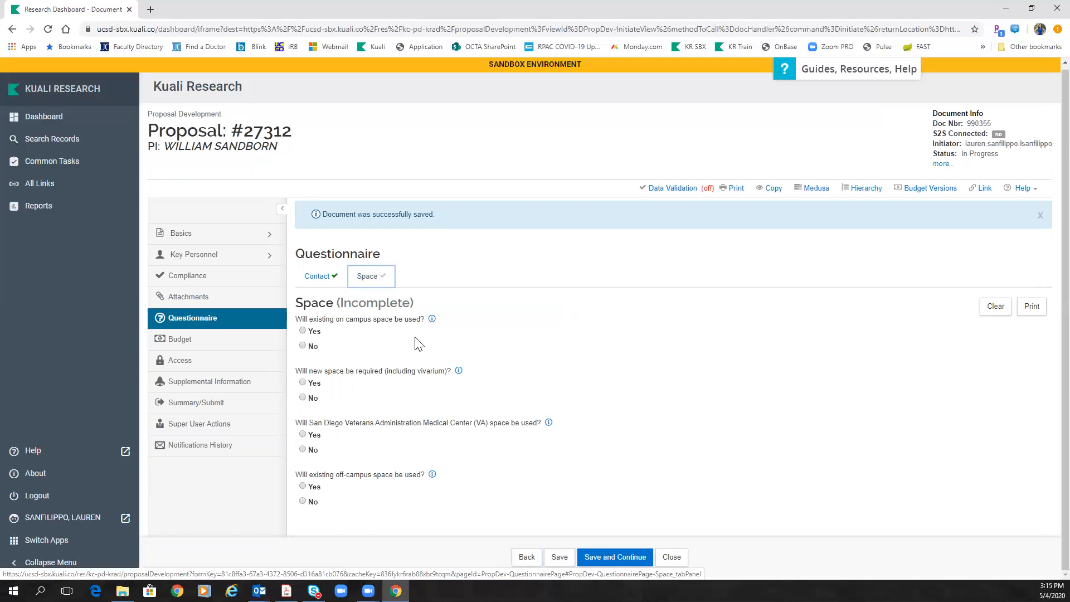
Step: Answer Yes to existing on-campus space (ACTRI Clinic), and No to new space and VA space
{"action": "left_click", "coordinate": [303, 332]}
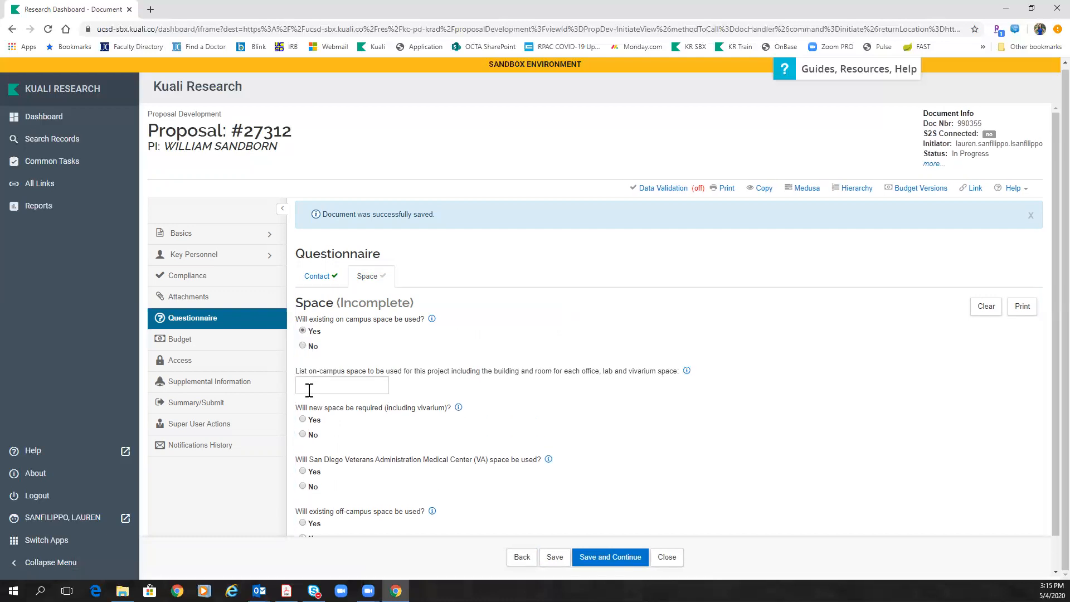
{"action": "left_click", "coordinate": [343, 386]}
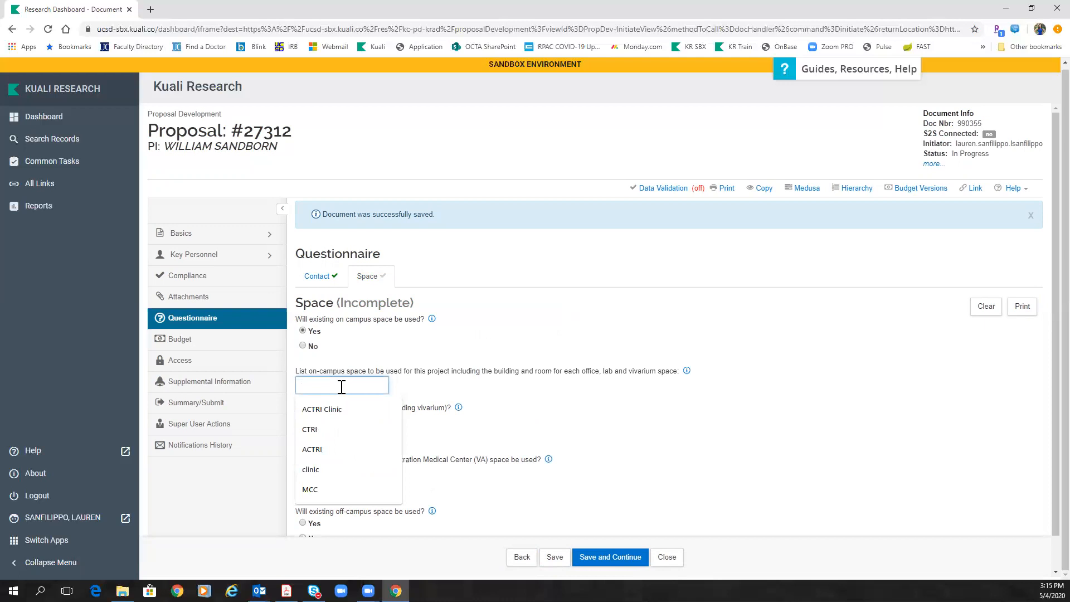
{"action": "left_click", "coordinate": [342, 408]}
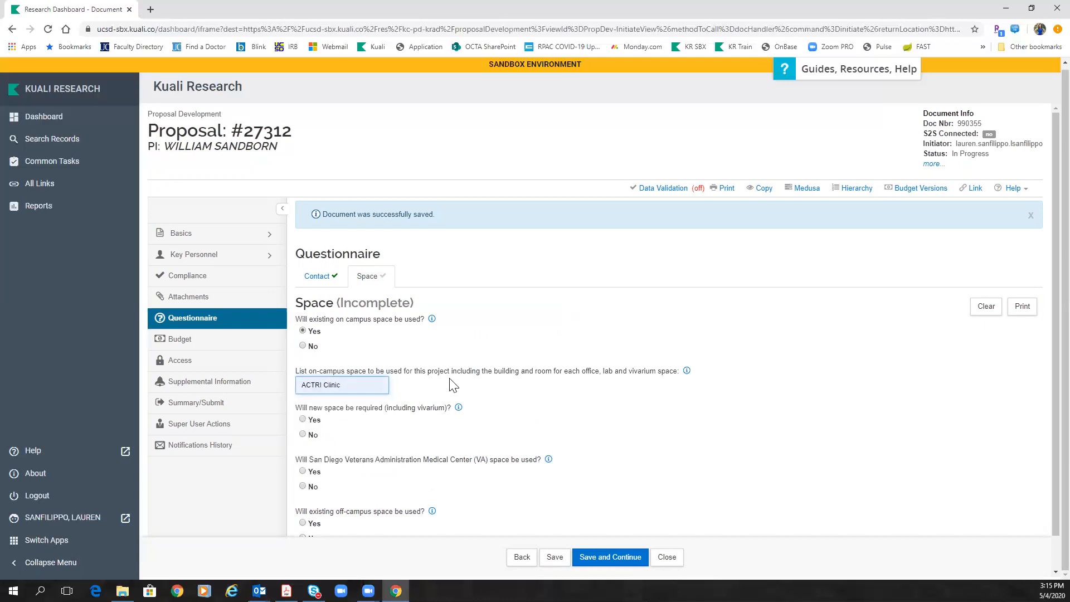
{"action": "scroll", "coordinate": [452, 385], "scroll_direction": "down", "scroll_amount": 1}
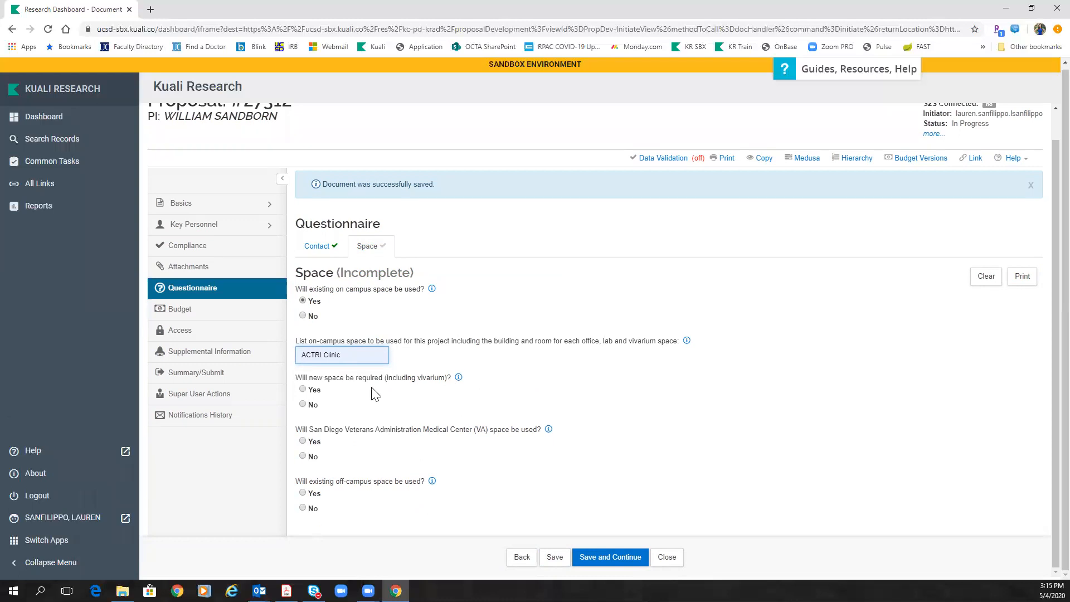
{"action": "left_click", "coordinate": [302, 404]}
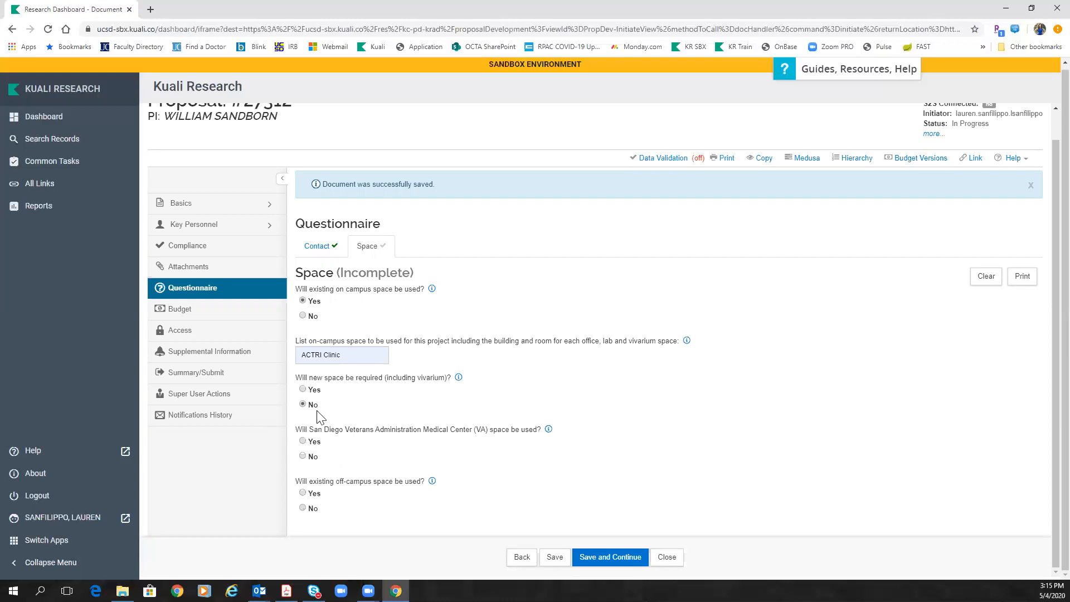
{"action": "left_click", "coordinate": [302, 456]}
Step: Change the off-campus space answer to No, clearing its description, and save the questionnaire
{"action": "left_click", "coordinate": [303, 493]}
{"action": "scroll", "coordinate": [358, 496], "scroll_direction": "down", "scroll_amount": 1}
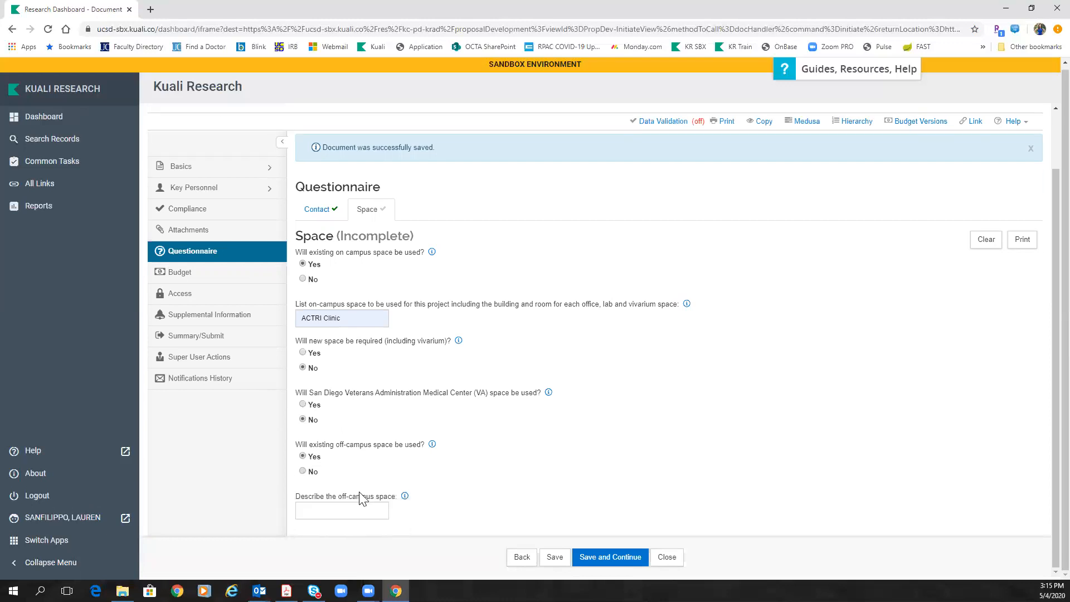
{"action": "left_click", "coordinate": [340, 510]}
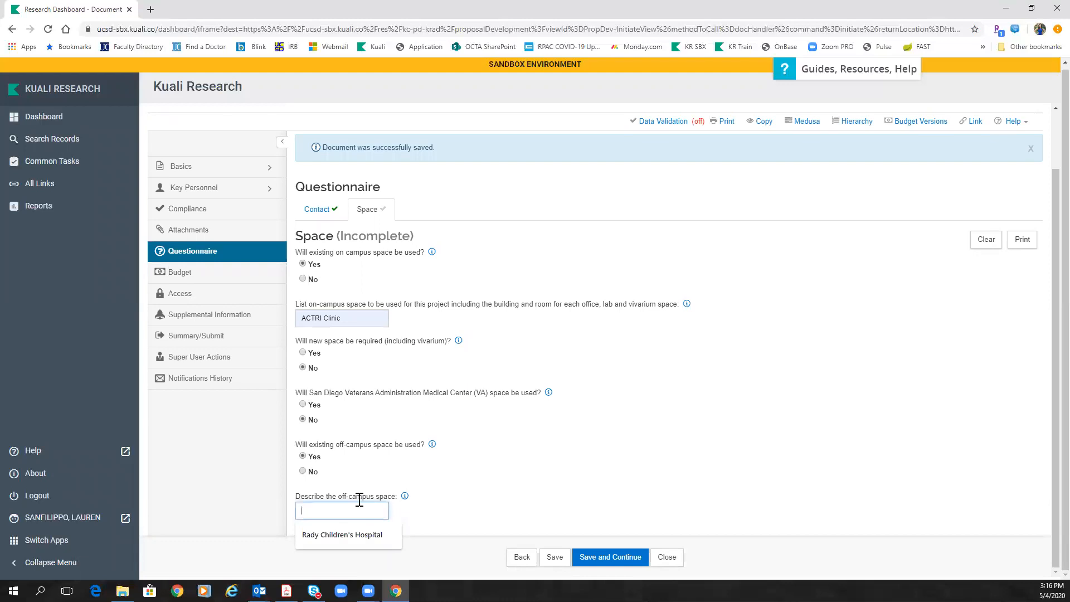
{"action": "left_click", "coordinate": [375, 533]}
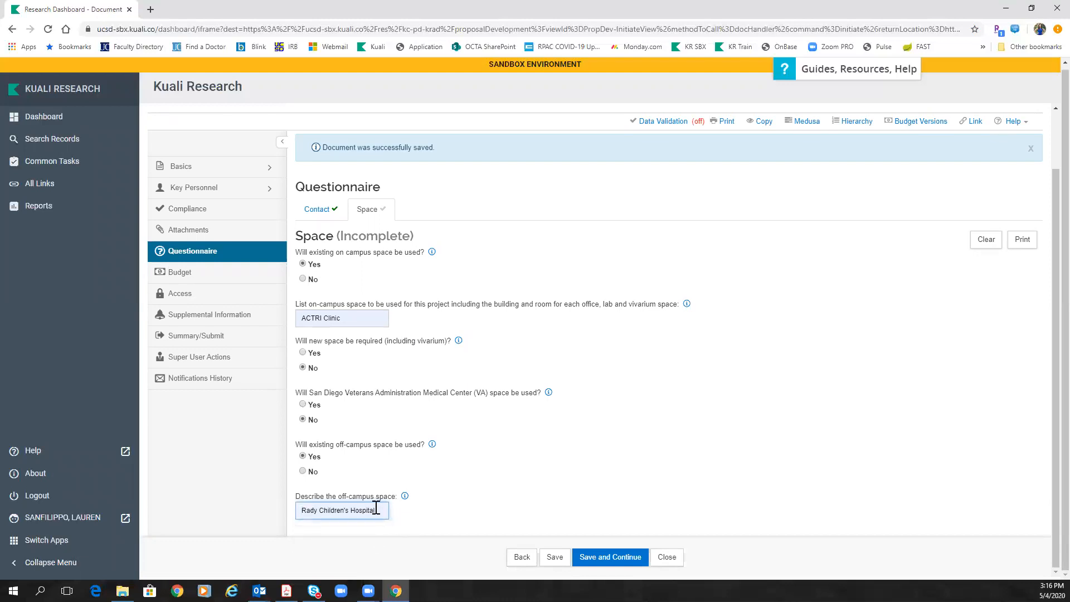
{"action": "left_click_drag", "start_coordinate": [376, 509], "coordinate": [252, 502]}
{"action": "key", "text": "BackSpace"}
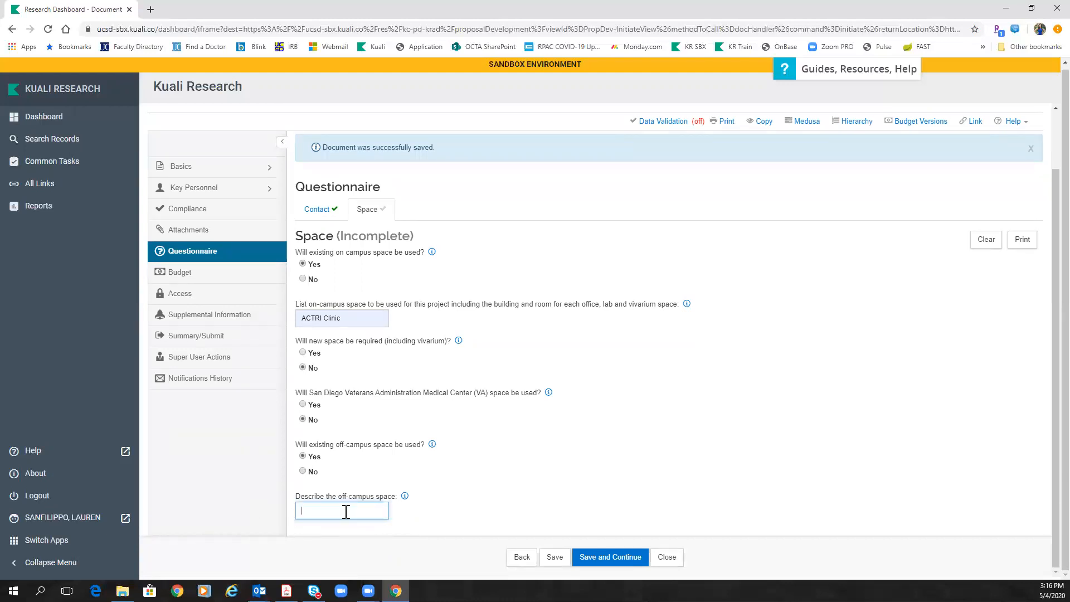
{"action": "left_click", "coordinate": [304, 471]}
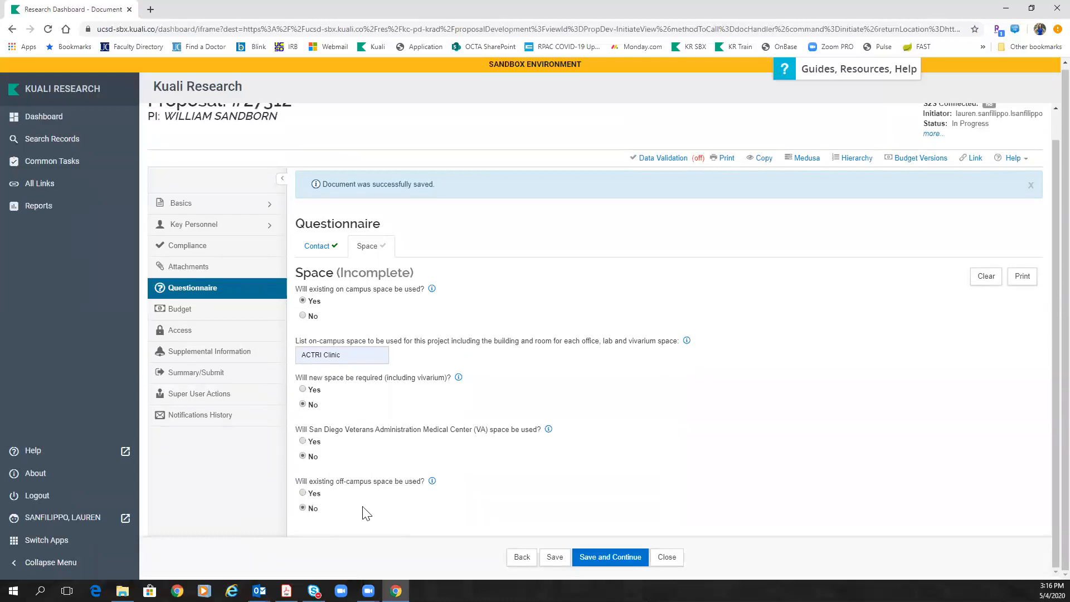
{"action": "left_click", "coordinate": [555, 557]}
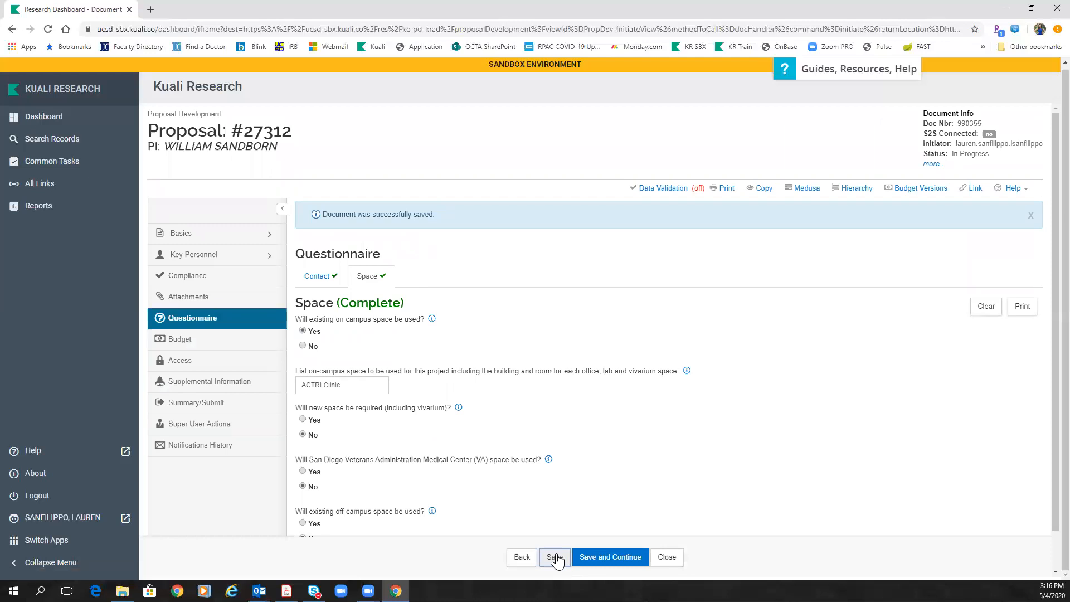
{"action": "left_click", "coordinate": [240, 392]}
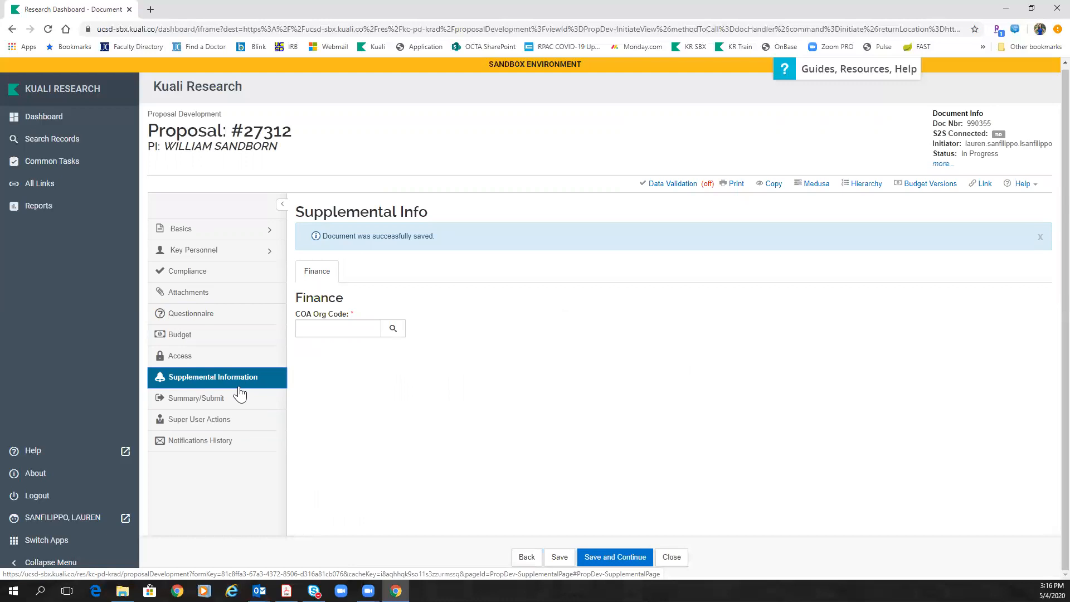
Step: Look up accounts matching *Medicine*, pick 414941 as the COA Org Code, and save
{"action": "left_click", "coordinate": [396, 330]}
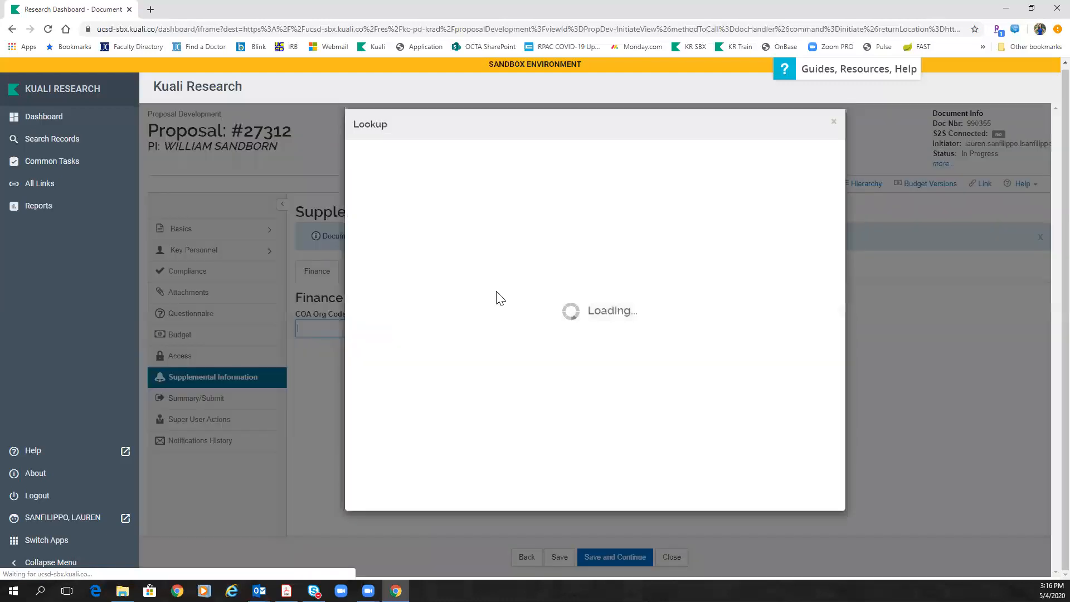
{"action": "left_click", "coordinate": [625, 234]}
{"action": "type", "text": "*medicine"}
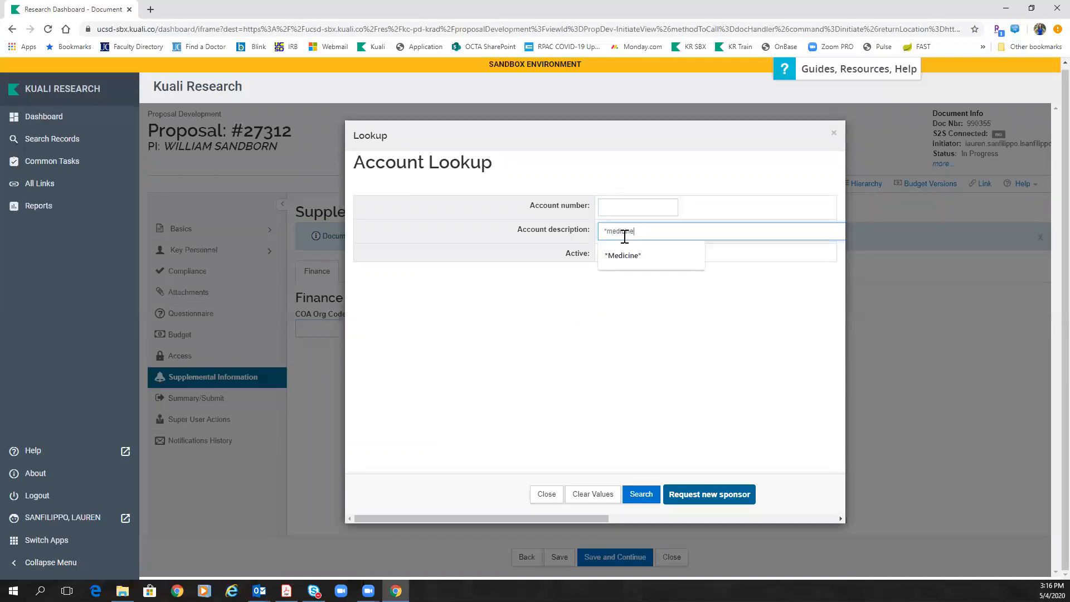
{"action": "left_click", "coordinate": [630, 254]}
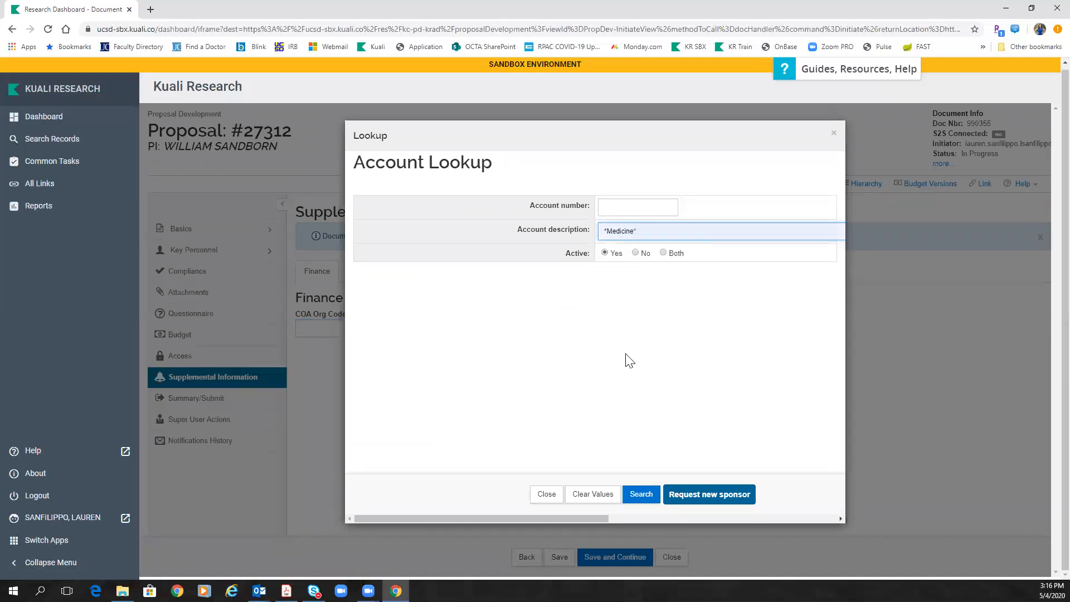
{"action": "left_click", "coordinate": [640, 494]}
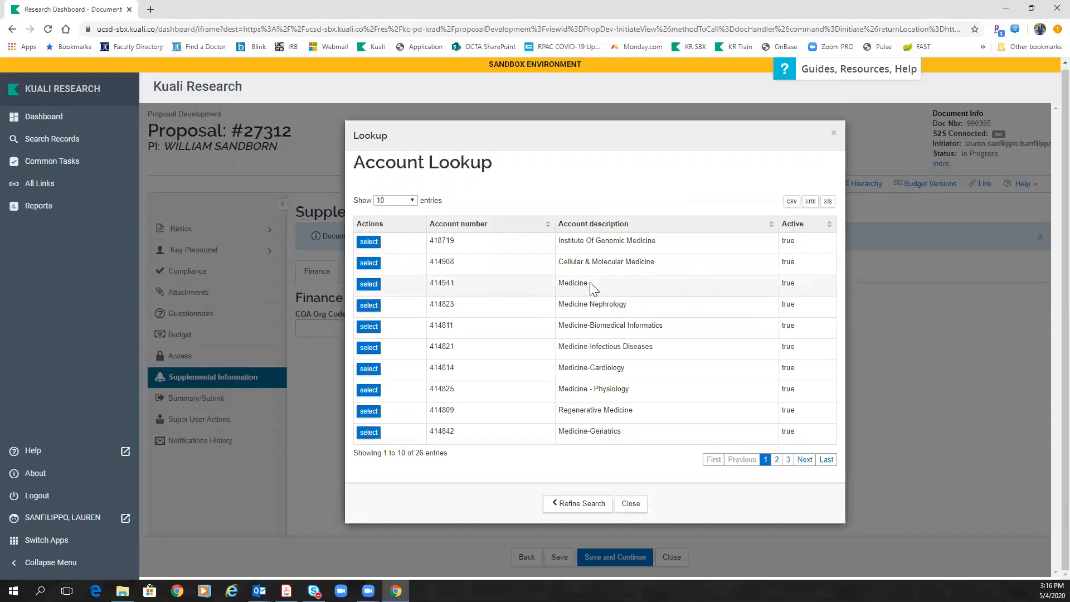
{"action": "left_click", "coordinate": [368, 284]}
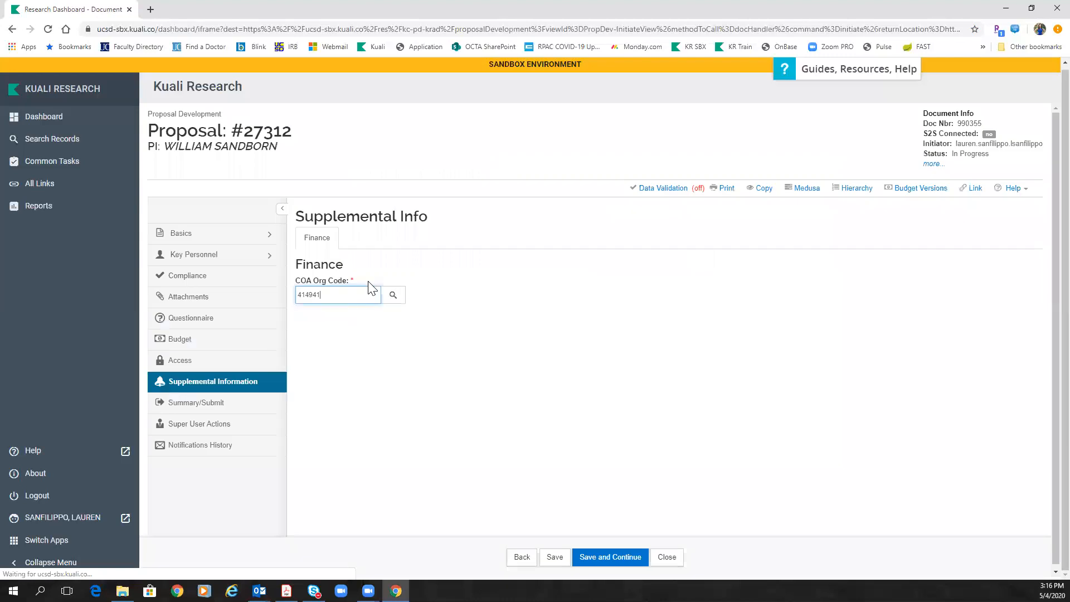
{"action": "left_click", "coordinate": [555, 556]}
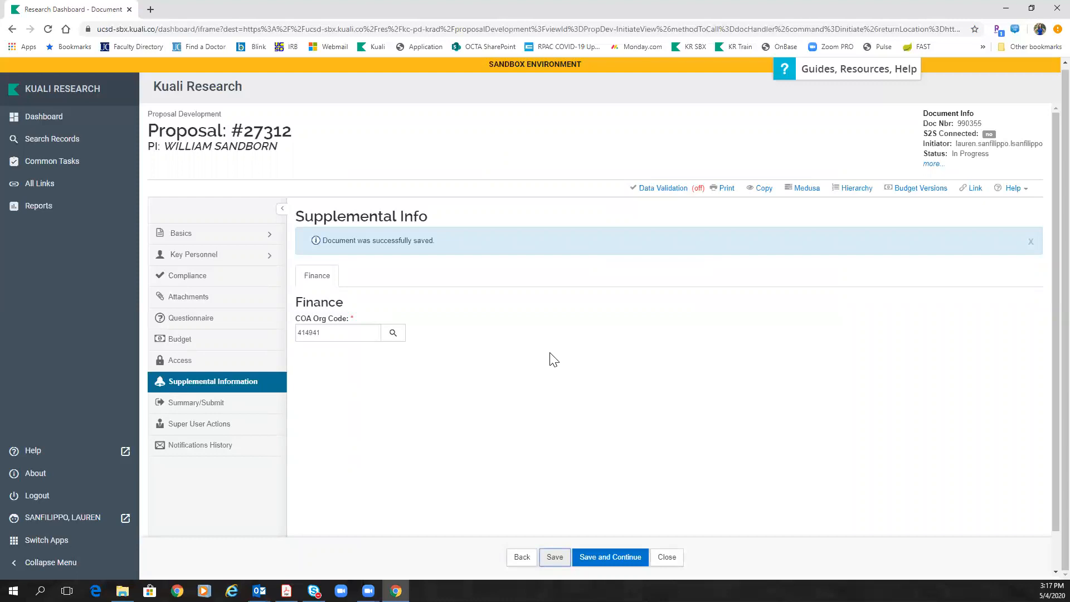
{"action": "left_click", "coordinate": [551, 557]}
{"action": "left_click", "coordinate": [200, 404]}
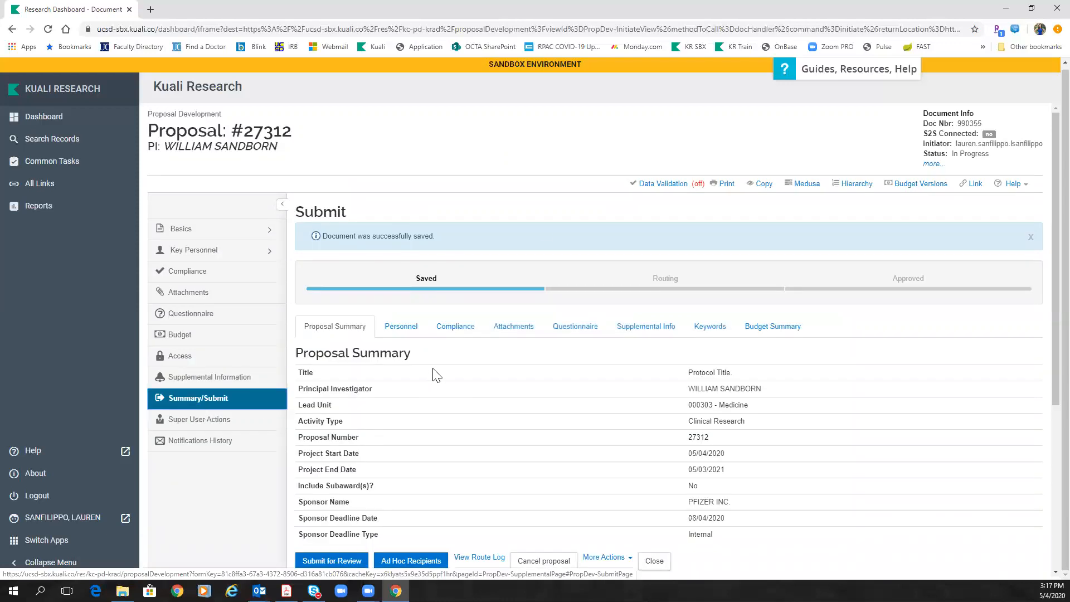
{"action": "left_click", "coordinate": [658, 184]}
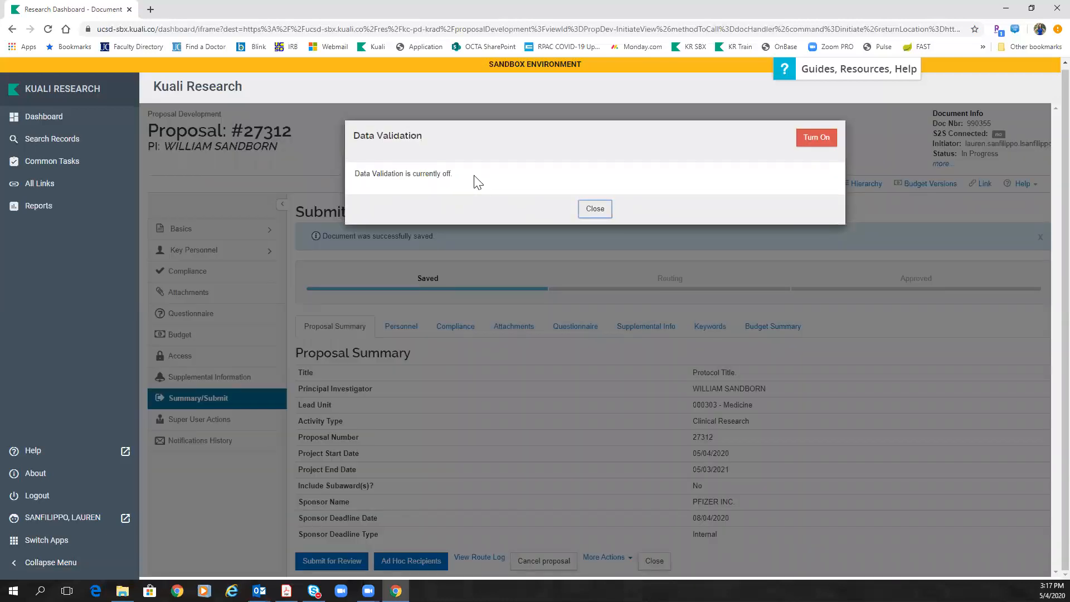
{"action": "left_click", "coordinate": [815, 140]}
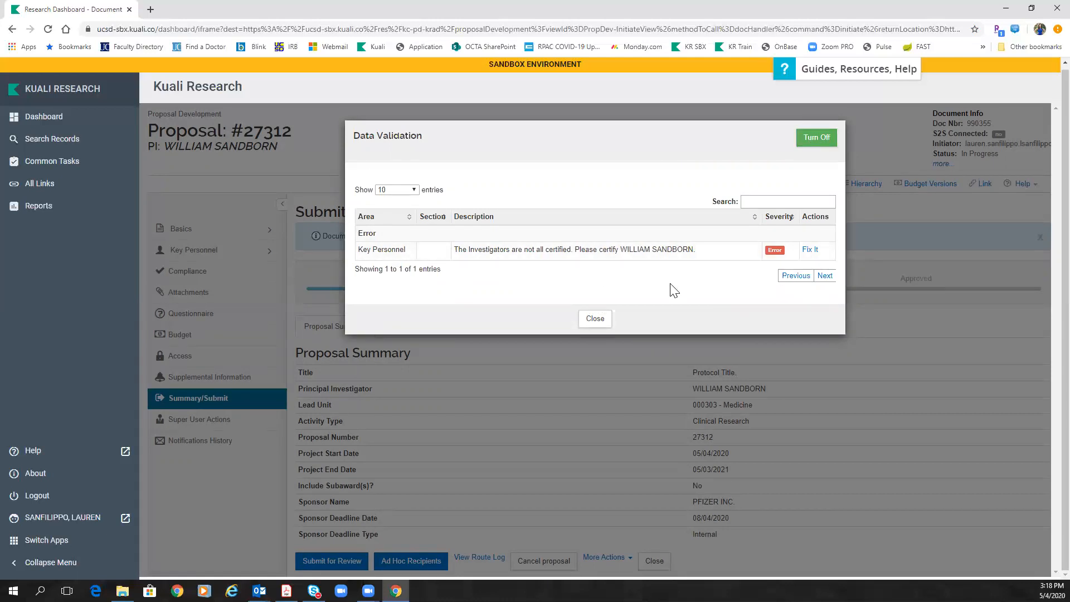
{"action": "left_click", "coordinate": [813, 143]}
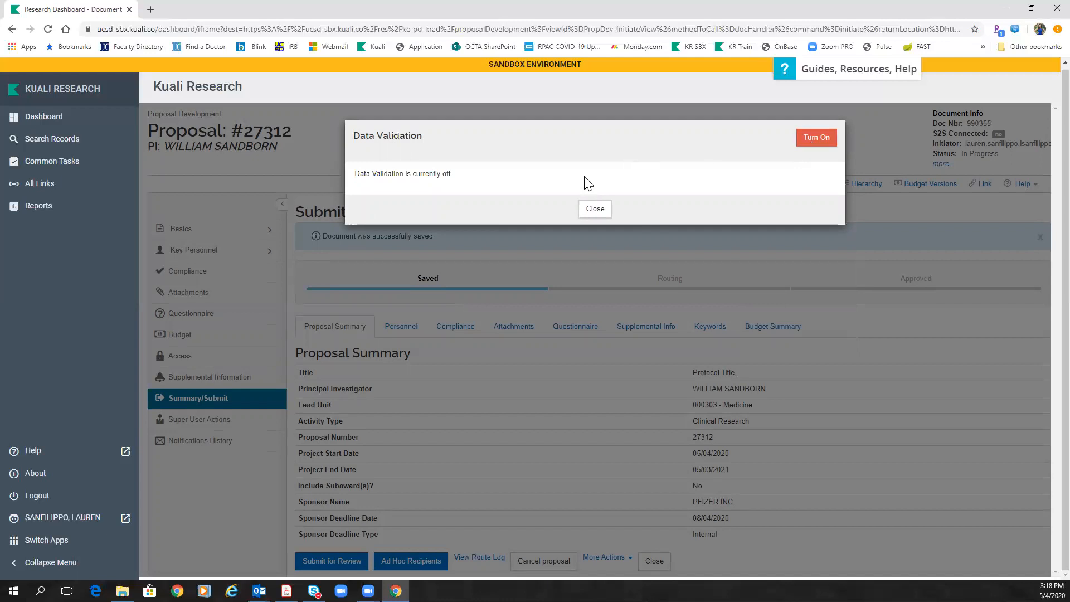
{"action": "left_click", "coordinate": [593, 211]}
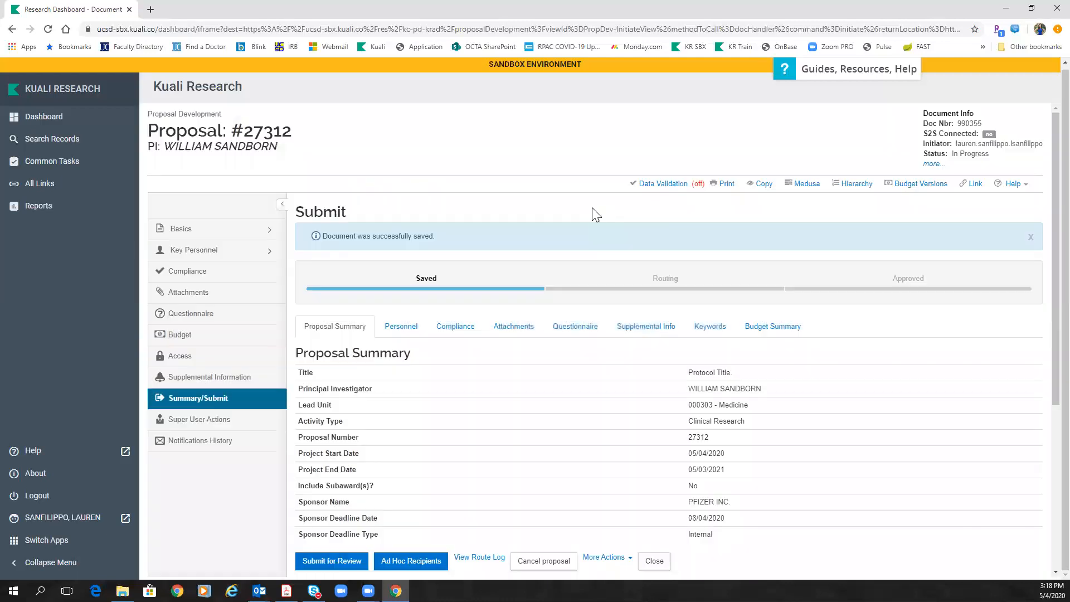
{"action": "left_click", "coordinate": [233, 252]}
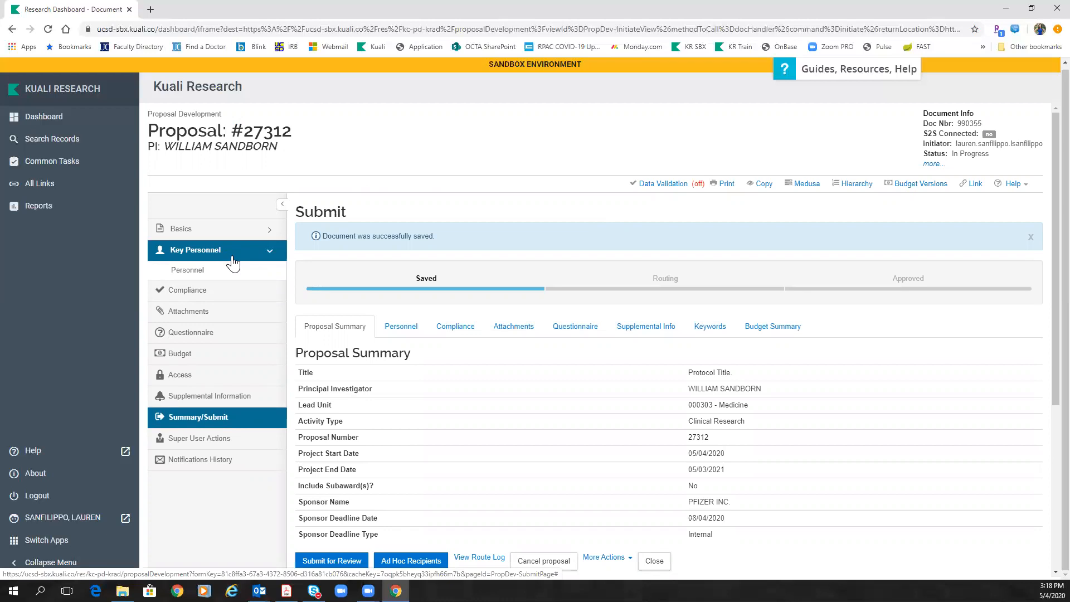
{"action": "left_click", "coordinate": [192, 271]}
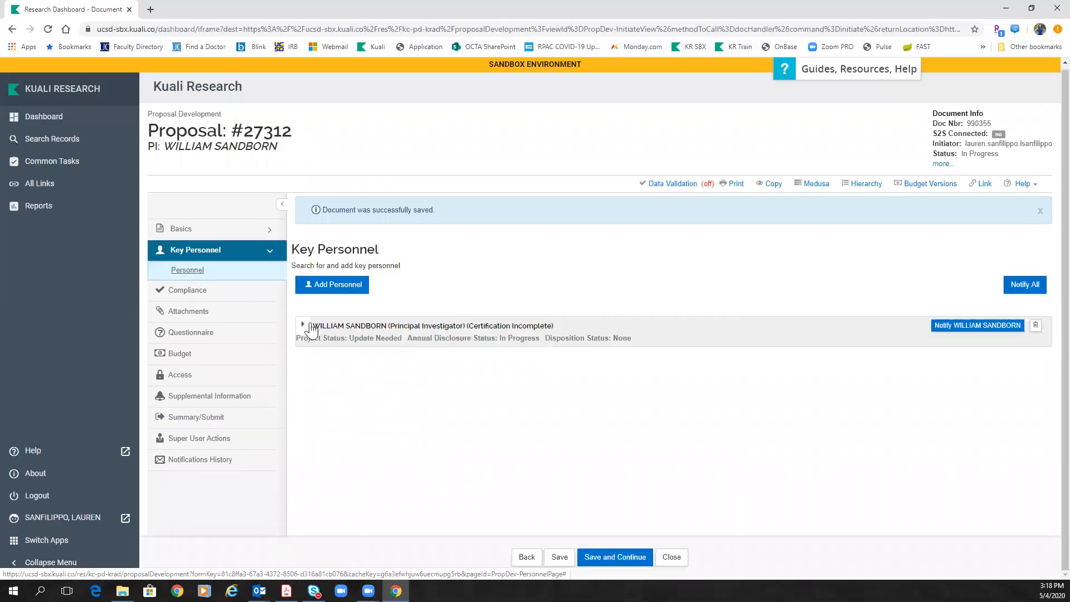
{"action": "left_click", "coordinate": [302, 328]}
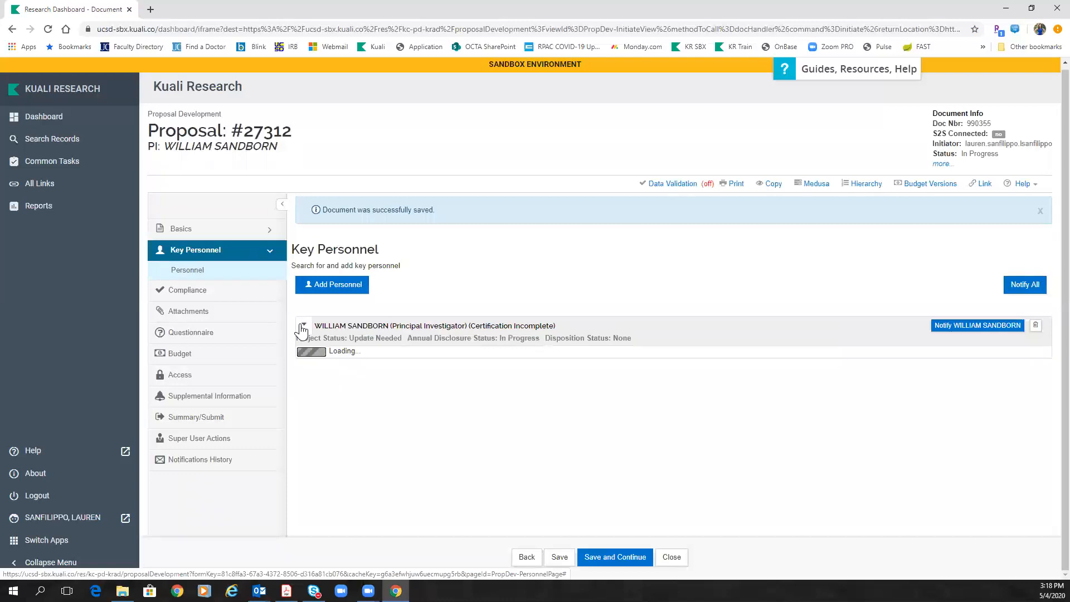
{"action": "left_click", "coordinate": [741, 370]}
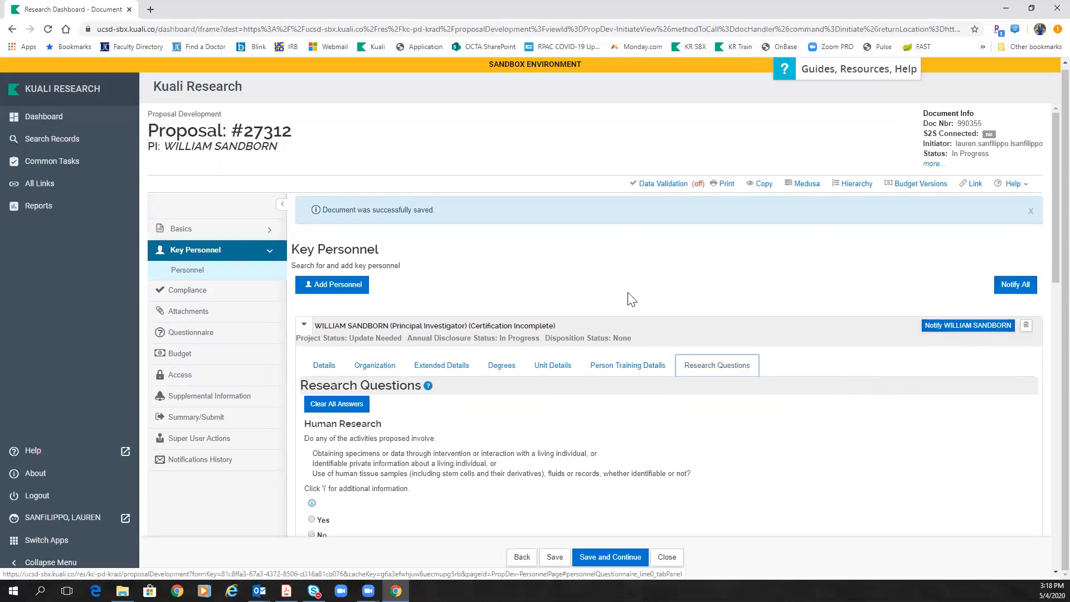
{"action": "scroll", "coordinate": [632, 299], "scroll_direction": "down", "scroll_amount": 3}
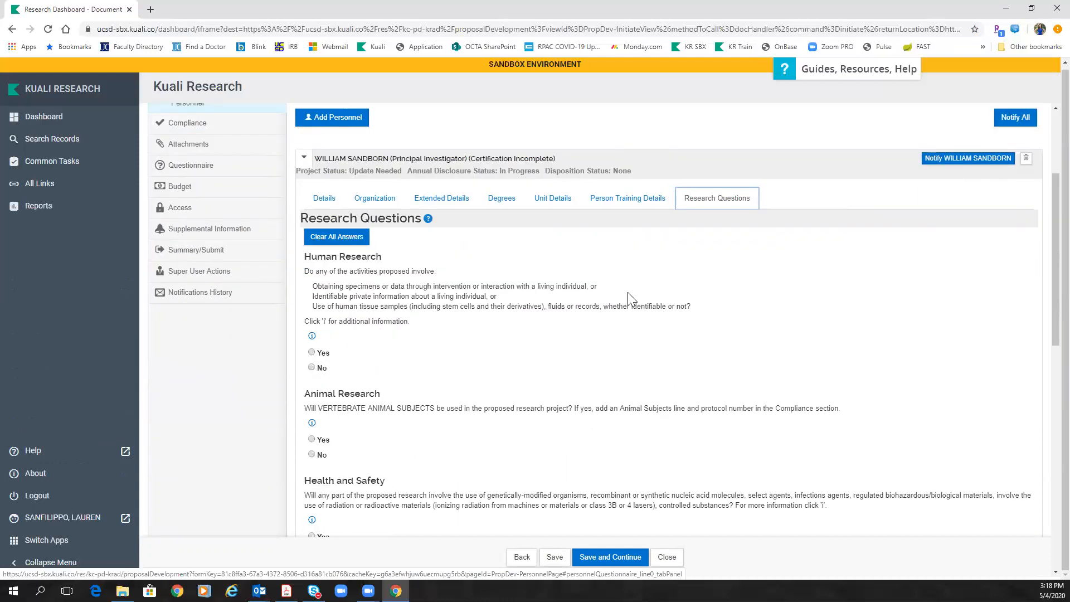
{"action": "scroll", "coordinate": [365, 257], "scroll_direction": "down", "scroll_amount": 10}
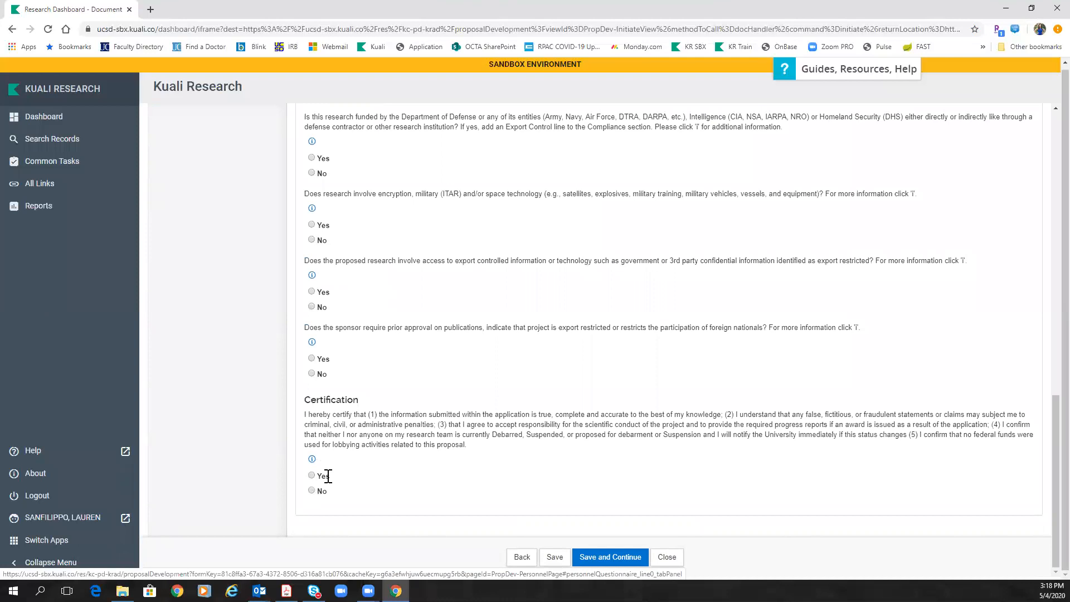
{"action": "scroll", "coordinate": [482, 458], "scroll_direction": "up", "scroll_amount": 13}
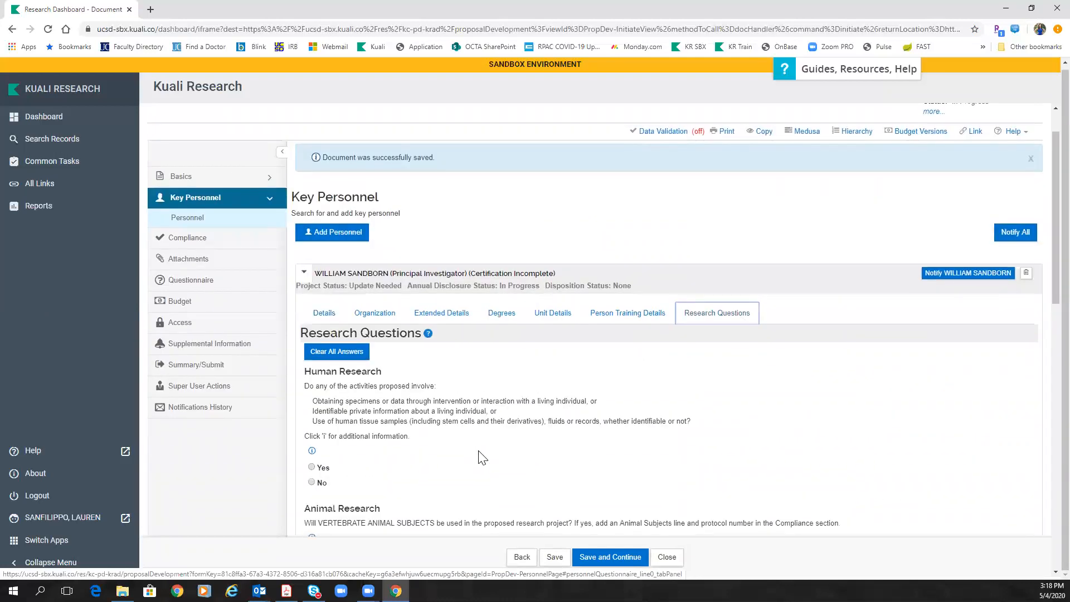
{"action": "scroll", "coordinate": [480, 452], "scroll_direction": "down", "scroll_amount": 1}
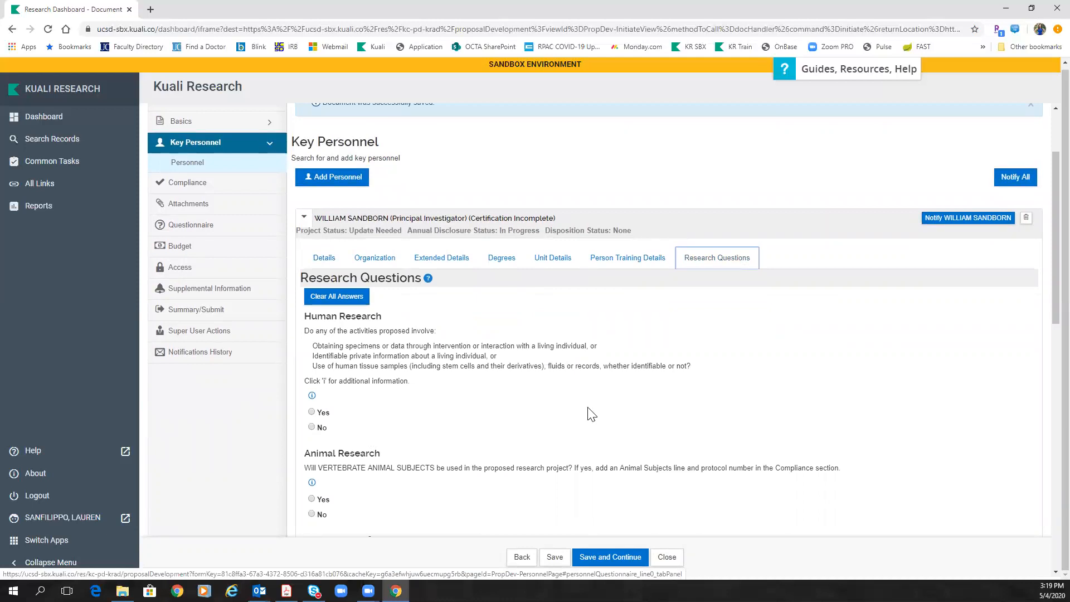
{"action": "scroll", "coordinate": [424, 335], "scroll_direction": "down", "scroll_amount": 8}
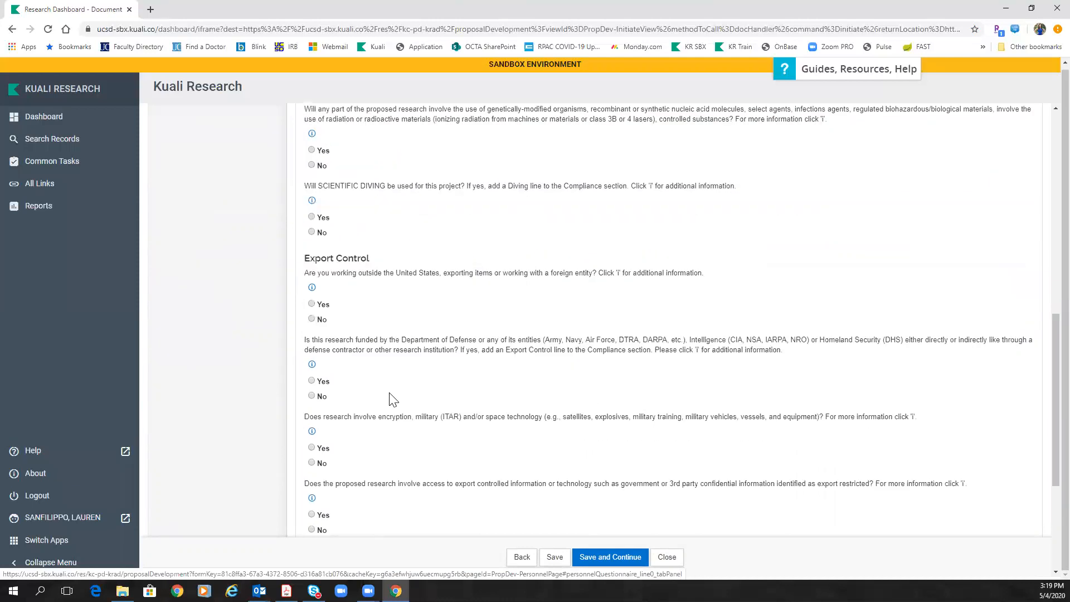
{"action": "scroll", "coordinate": [379, 412], "scroll_direction": "down", "scroll_amount": 4}
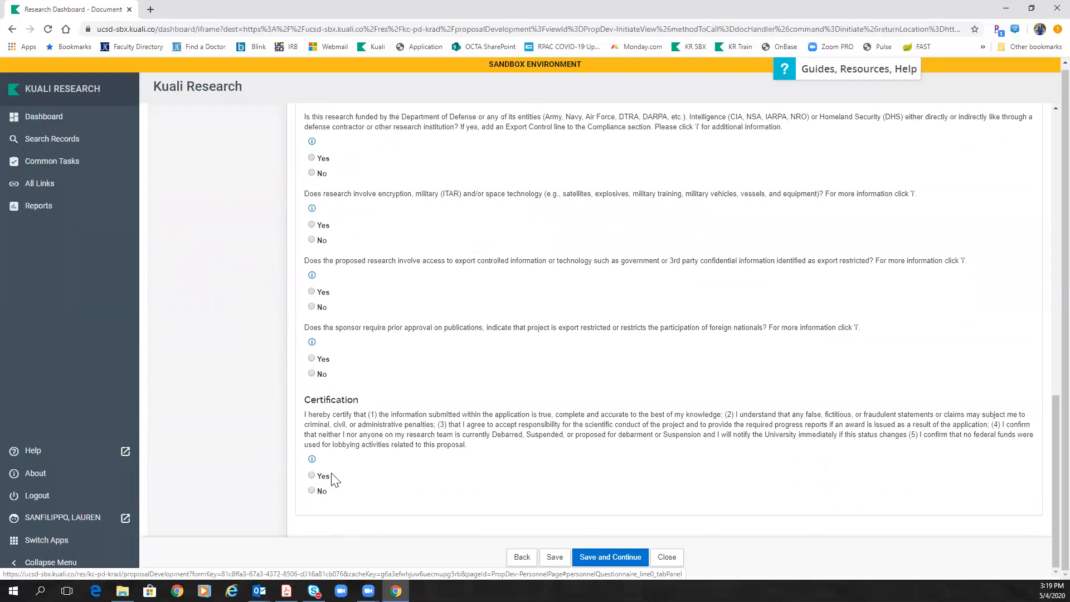
{"action": "scroll", "coordinate": [597, 437], "scroll_direction": "up", "scroll_amount": 14}
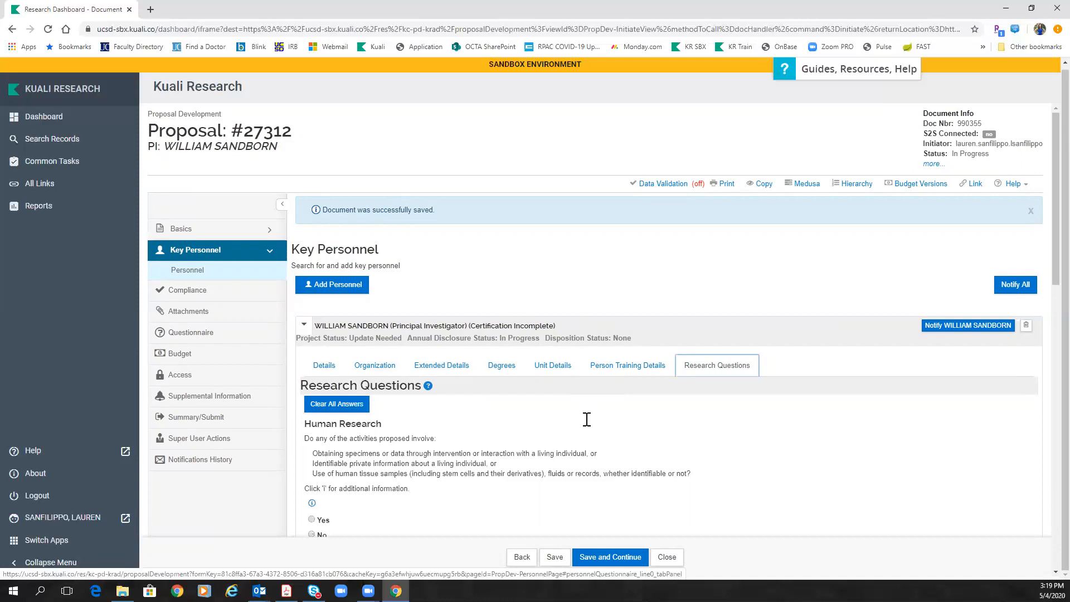
{"action": "scroll", "coordinate": [587, 419], "scroll_direction": "down", "scroll_amount": 3}
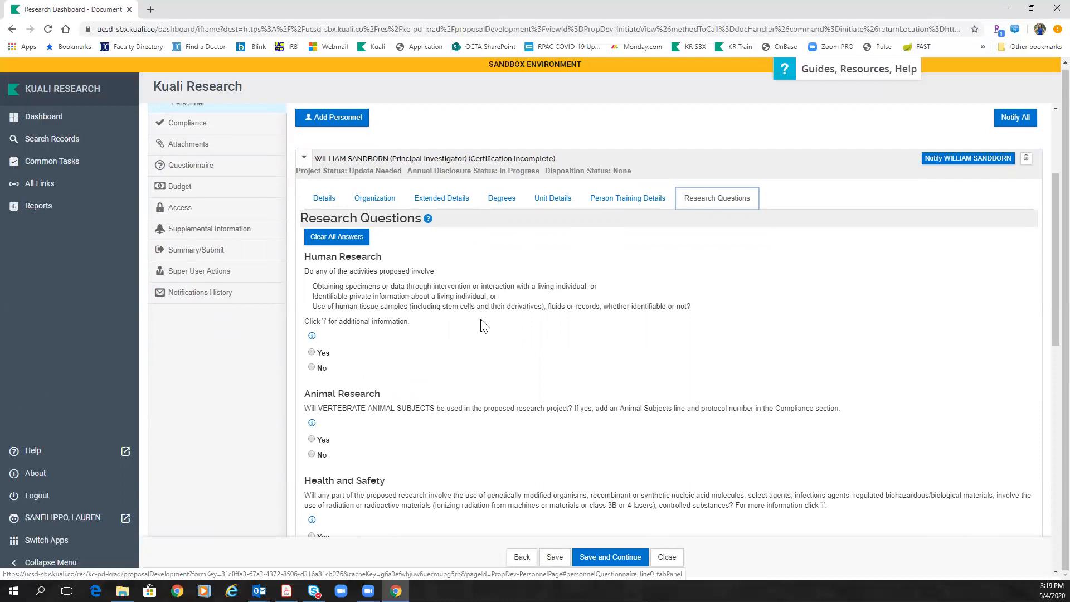
Step: Answer Yes to Human Research, human-subjects regulation and Clinical Trial; No to stem cell and NIH genomic sharing
{"action": "left_click", "coordinate": [311, 352]}
{"action": "scroll", "coordinate": [310, 356], "scroll_direction": "down", "scroll_amount": 3}
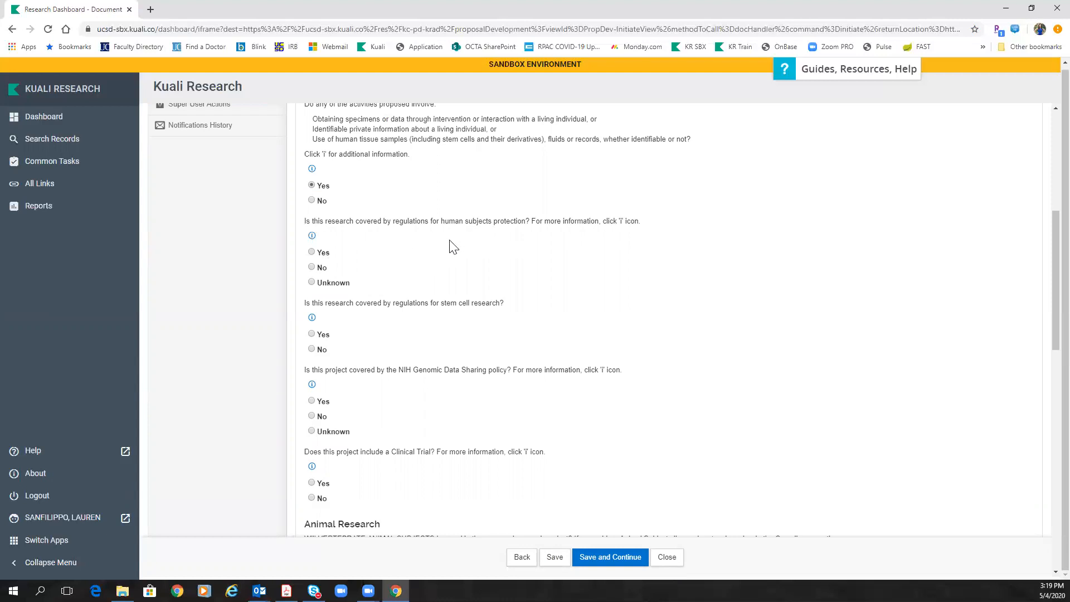
{"action": "left_click", "coordinate": [312, 253]}
{"action": "scroll", "coordinate": [478, 286], "scroll_direction": "down", "scroll_amount": 3}
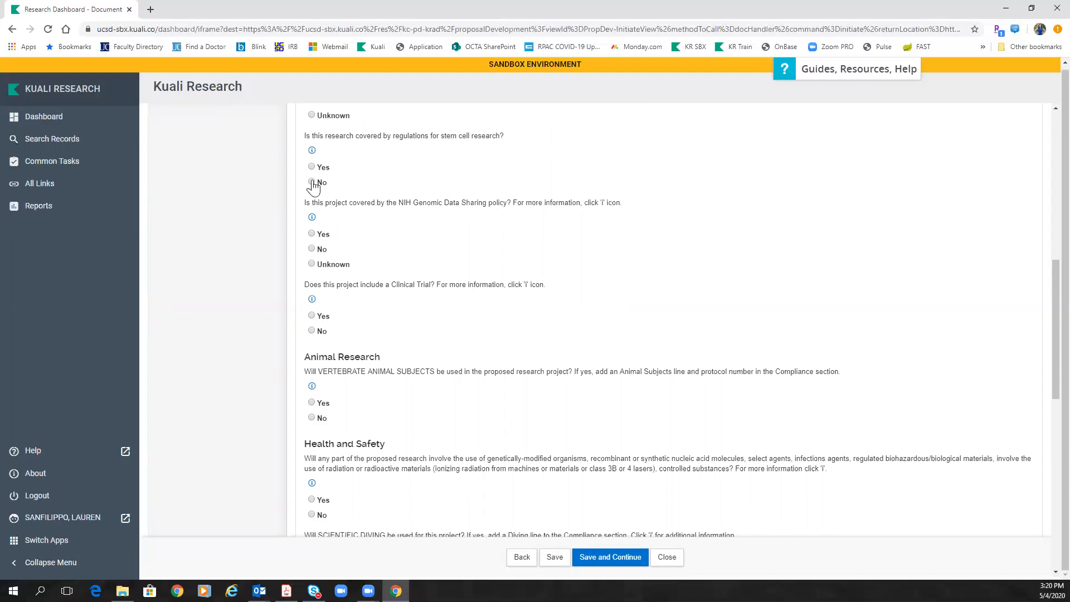
{"action": "left_click", "coordinate": [312, 182]}
{"action": "left_click", "coordinate": [314, 249]}
{"action": "left_click", "coordinate": [312, 316]}
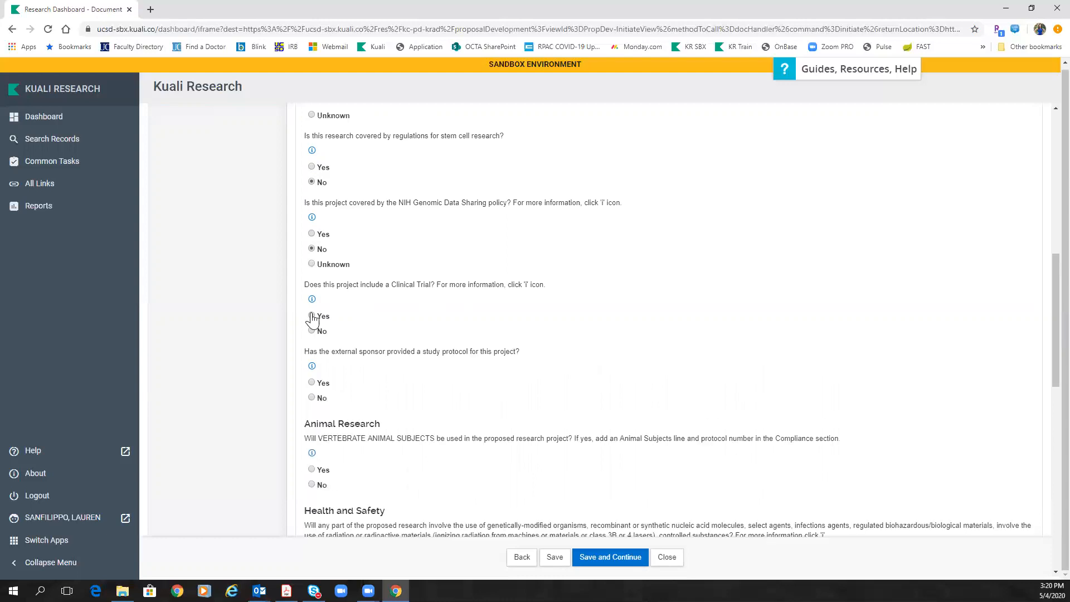
{"action": "scroll", "coordinate": [329, 315], "scroll_direction": "down", "scroll_amount": 2}
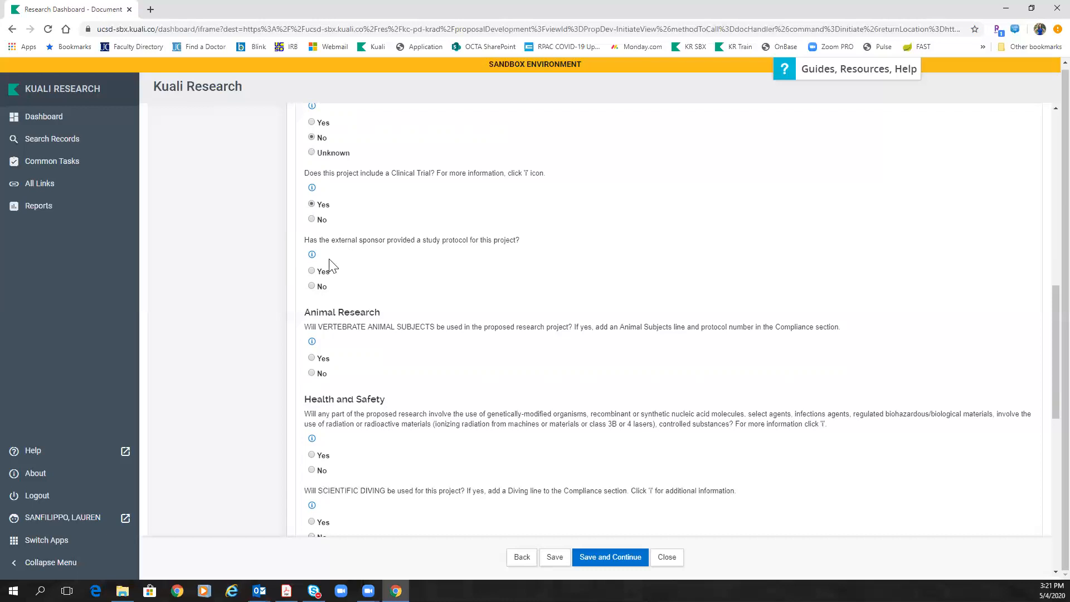
Step: Answer Yes to the sponsor-provided study protocol and choose 'I do not want OCAA budget services.'
{"action": "left_click", "coordinate": [311, 272]}
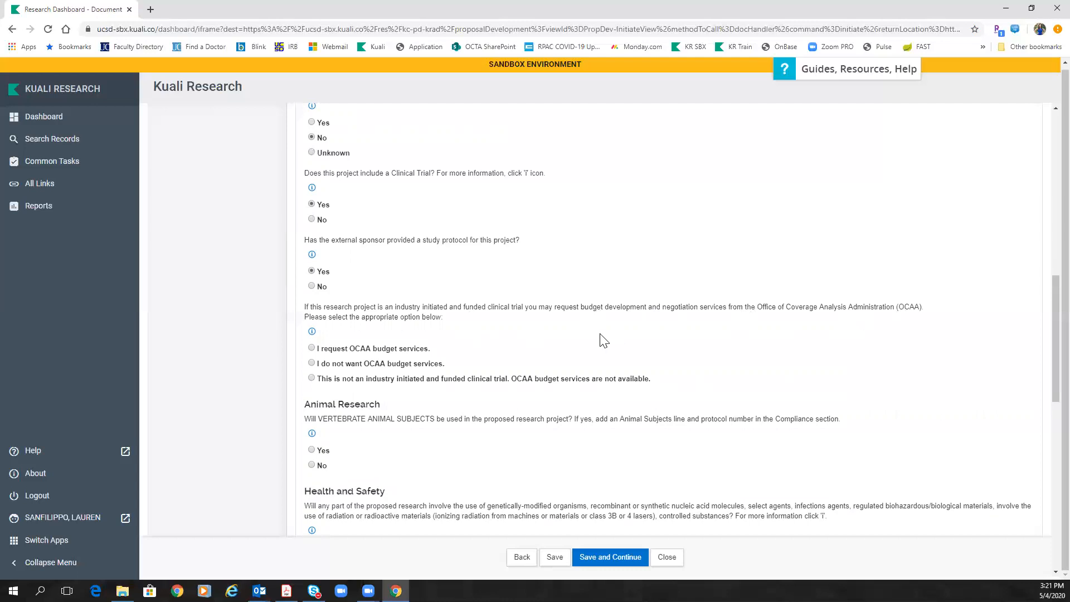
{"action": "left_click", "coordinate": [311, 349]}
{"action": "left_click", "coordinate": [311, 363]}
{"action": "left_click", "coordinate": [312, 379]}
{"action": "left_click_drag", "start_coordinate": [323, 381], "coordinate": [654, 389]}
{"action": "left_click", "coordinate": [615, 378]}
{"action": "scroll", "coordinate": [484, 374], "scroll_direction": "down", "scroll_amount": 4}
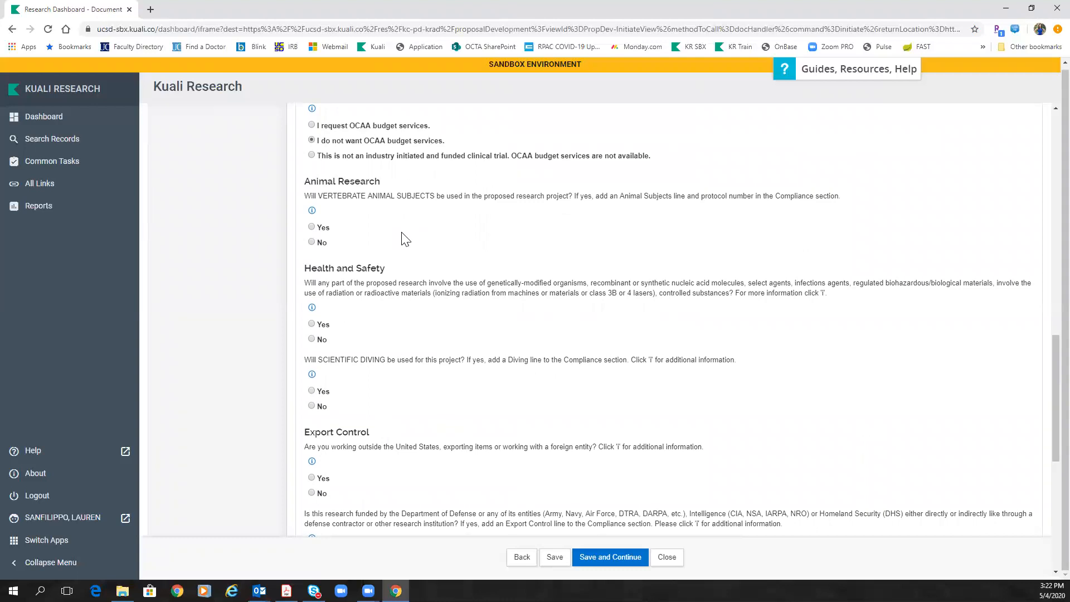
Step: Select No under Animal Research, Health and Safety, and Scientific Diving
{"action": "left_click", "coordinate": [314, 246]}
{"action": "scroll", "coordinate": [407, 245], "scroll_direction": "down", "scroll_amount": 2}
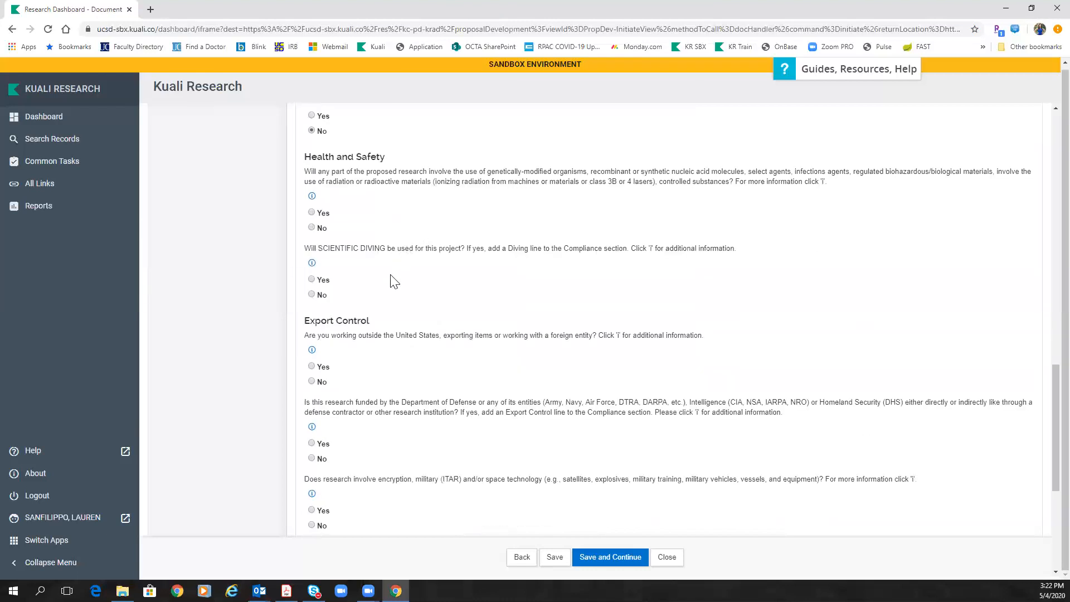
{"action": "left_click", "coordinate": [308, 228]}
{"action": "left_click", "coordinate": [311, 295]}
{"action": "scroll", "coordinate": [411, 298], "scroll_direction": "down", "scroll_amount": 3}
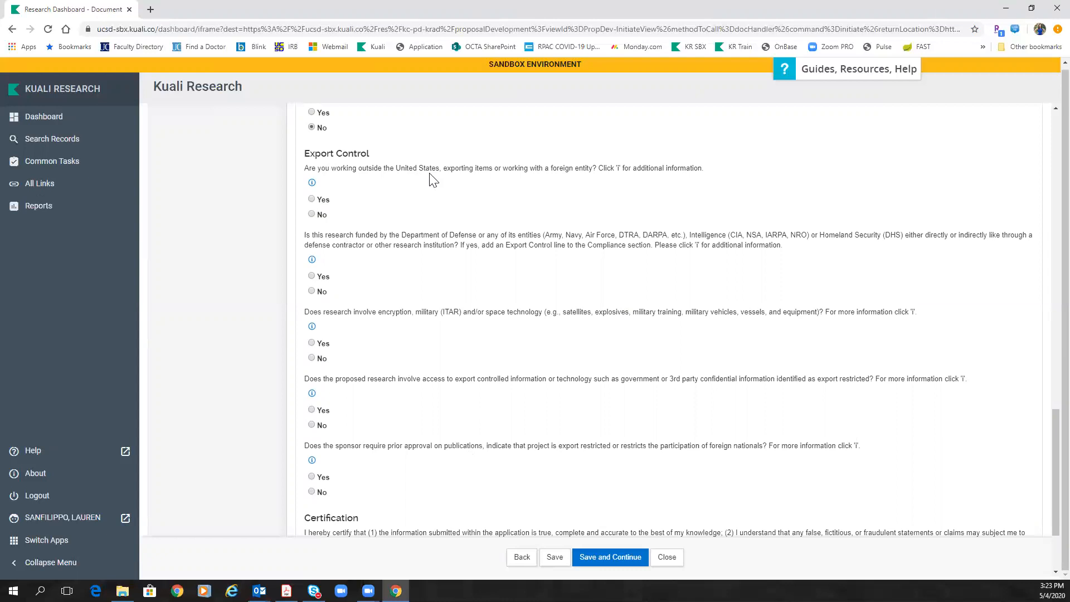
Step: Answer Yes to working outside the US with a foreign entity, entering Germany as the country
{"action": "left_click", "coordinate": [312, 200]}
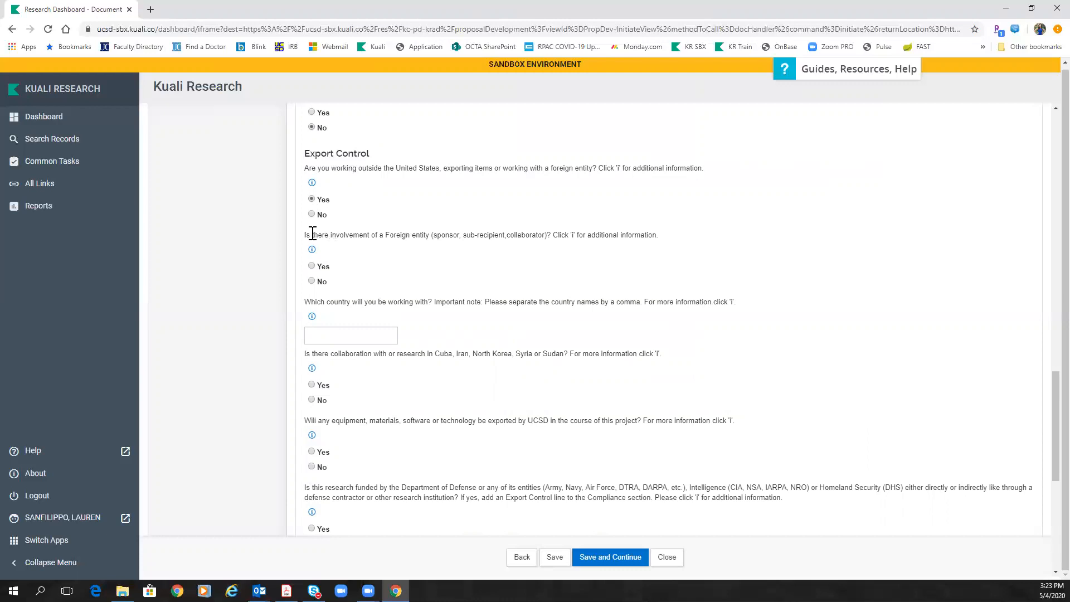
{"action": "left_click", "coordinate": [311, 267]}
{"action": "left_click", "coordinate": [327, 339]}
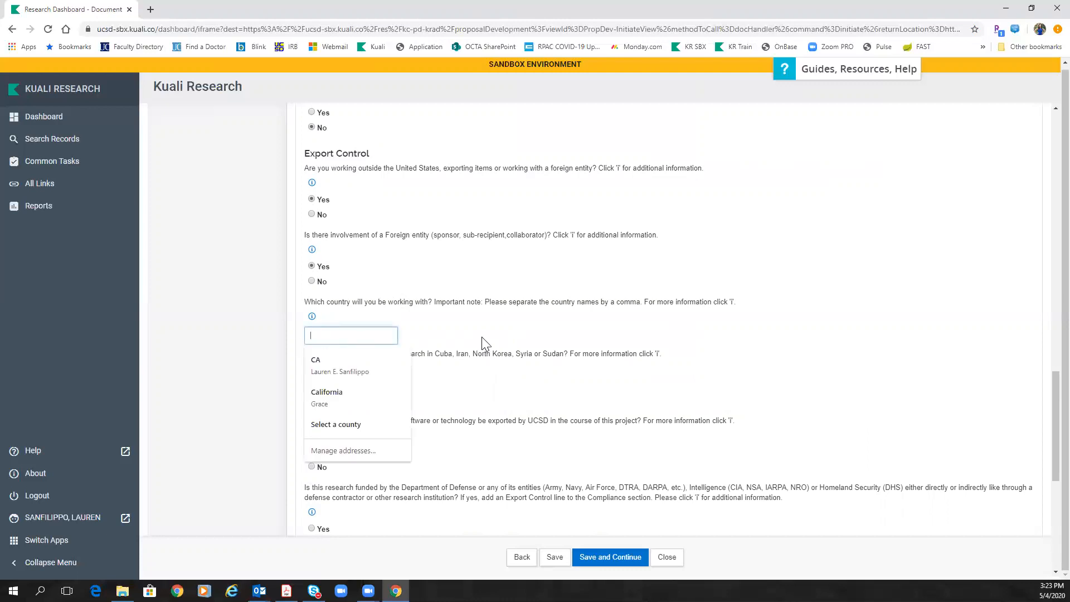
{"action": "type", "text": "G"}
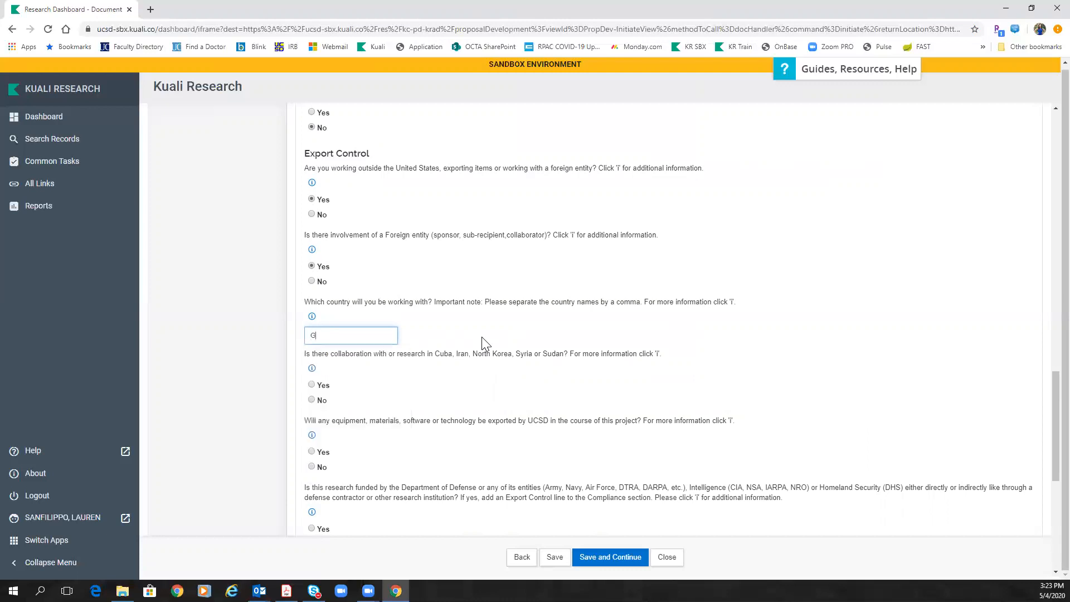
{"action": "type", "text": "ermany"}
{"action": "left_click", "coordinate": [471, 368]}
{"action": "scroll", "coordinate": [470, 365], "scroll_direction": "down", "scroll_amount": 1}
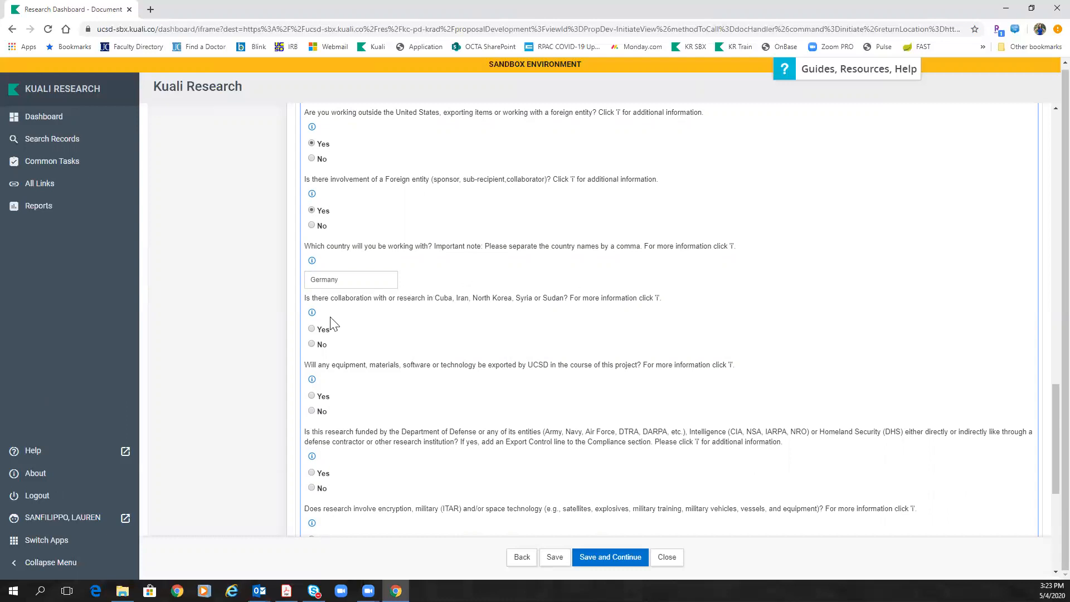
Step: Answer No to sanctioned countries, equipment exports, DoD funding, encryption/military tech, controlled information and publication restrictions
{"action": "left_click", "coordinate": [311, 345]}
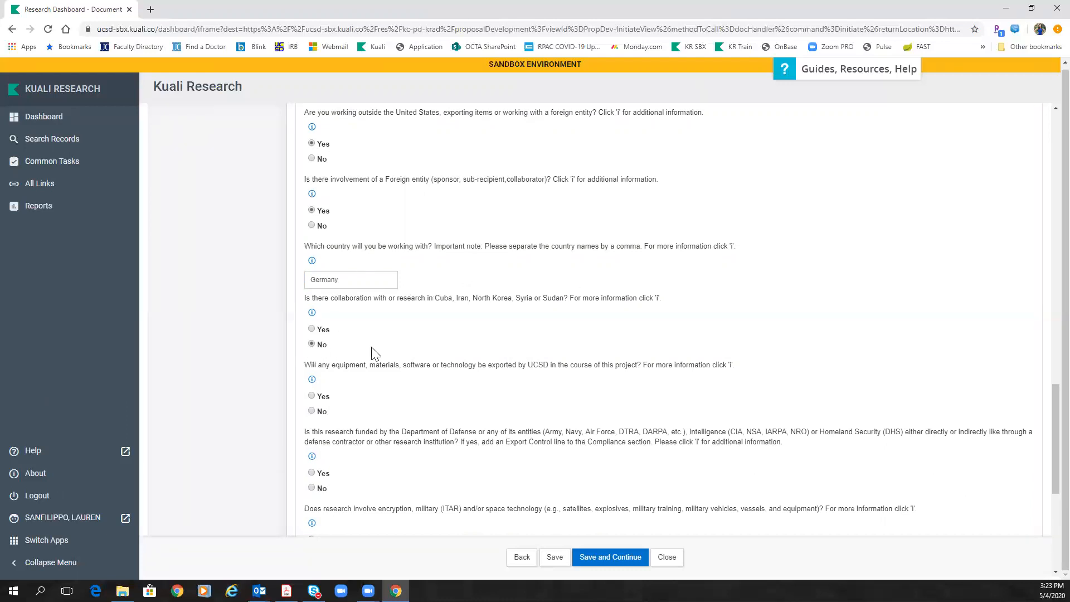
{"action": "scroll", "coordinate": [428, 352], "scroll_direction": "down", "scroll_amount": 2}
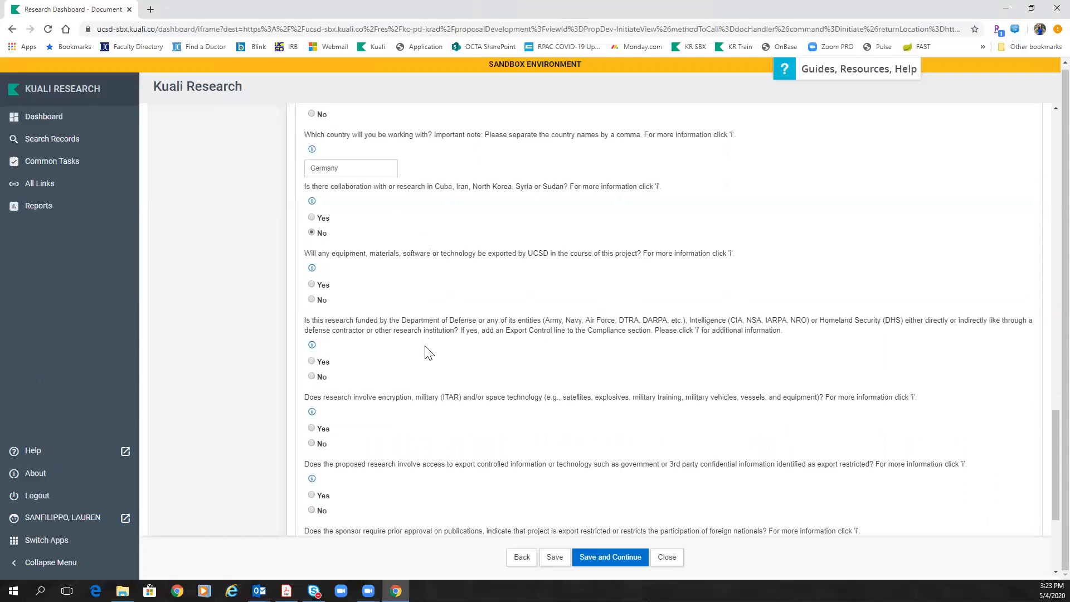
{"action": "left_click", "coordinate": [311, 300]}
{"action": "left_click", "coordinate": [311, 377]}
{"action": "scroll", "coordinate": [312, 379], "scroll_direction": "down", "scroll_amount": 2}
{"action": "left_click", "coordinate": [311, 332]}
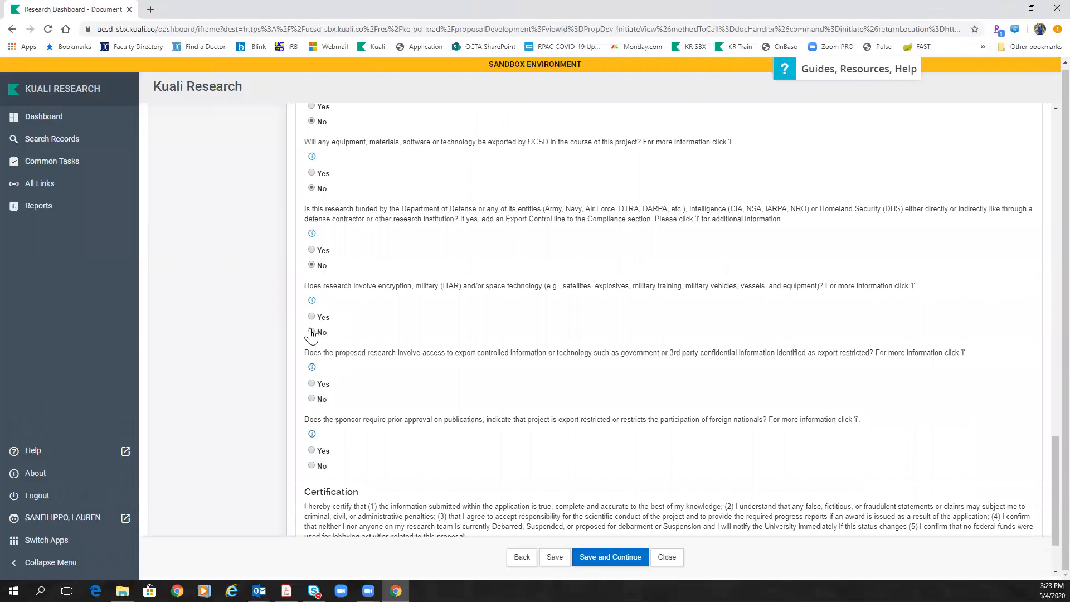
{"action": "left_click", "coordinate": [312, 399]}
{"action": "left_click", "coordinate": [312, 466]}
{"action": "scroll", "coordinate": [455, 449], "scroll_direction": "down", "scroll_amount": 2}
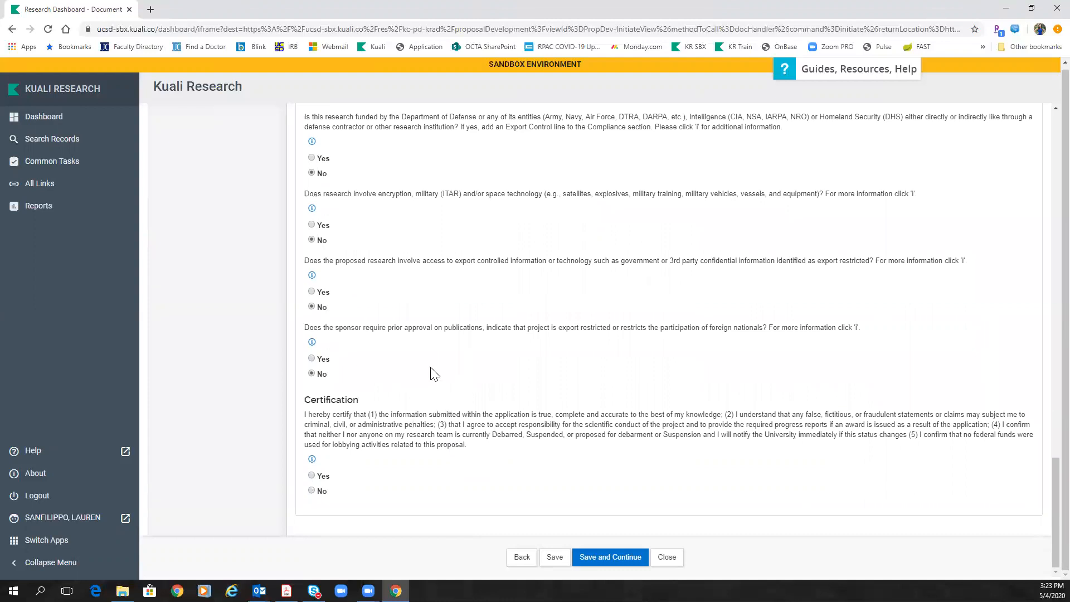
Step: Certify the PI's answers as true and complete, save, and return to the Summary/Submit page
{"action": "left_click", "coordinate": [311, 476]}
{"action": "left_click", "coordinate": [554, 557]}
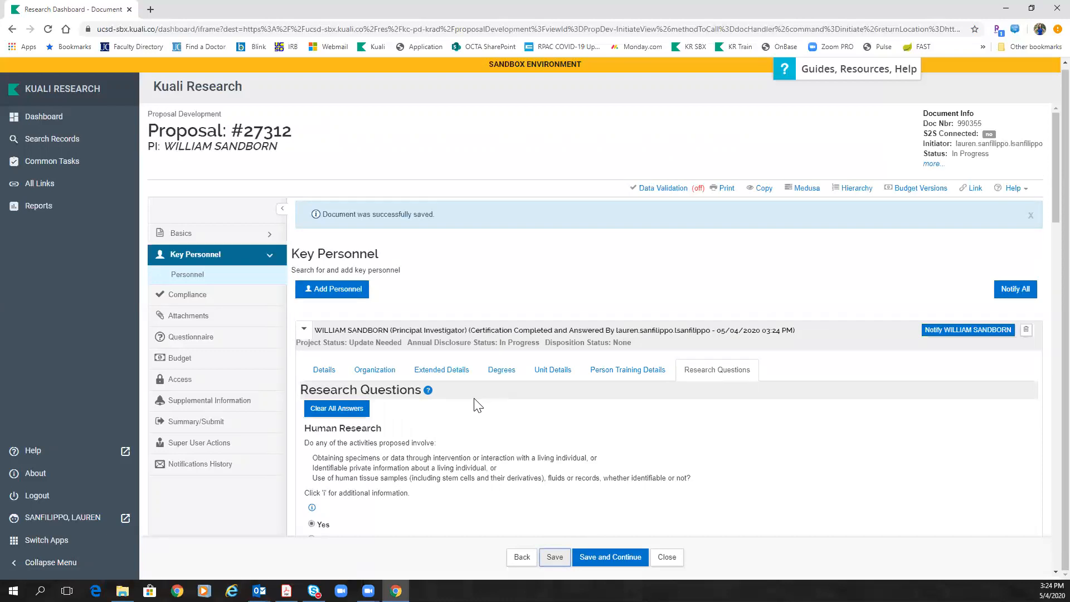
{"action": "left_click", "coordinate": [203, 426]}
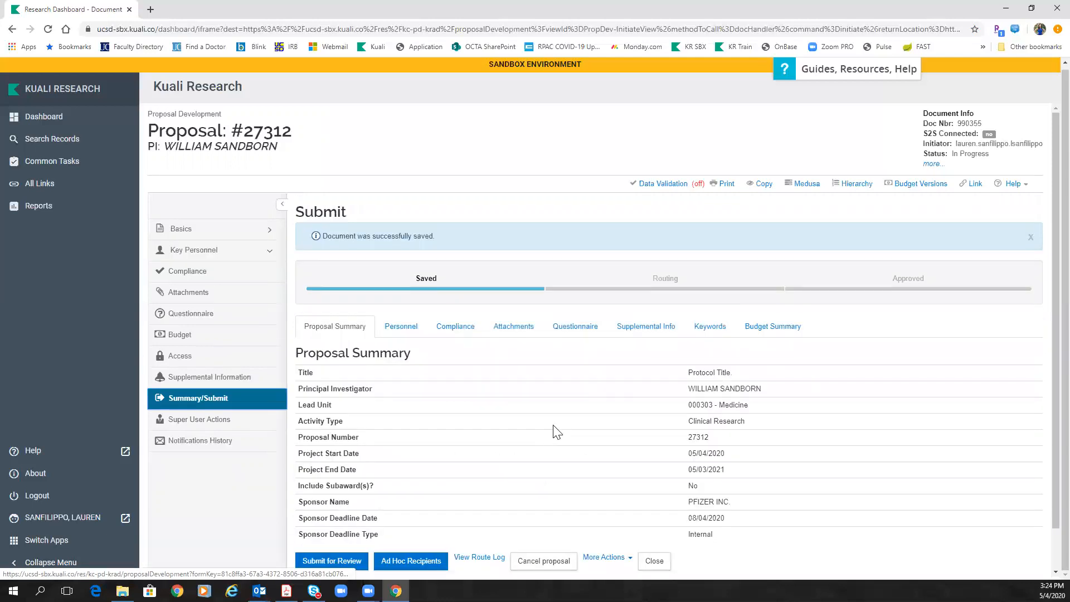
Step: Submit Proposal #27312 for review from the Summary/Submit page
{"action": "scroll", "coordinate": [556, 432], "scroll_direction": "down", "scroll_amount": 1}
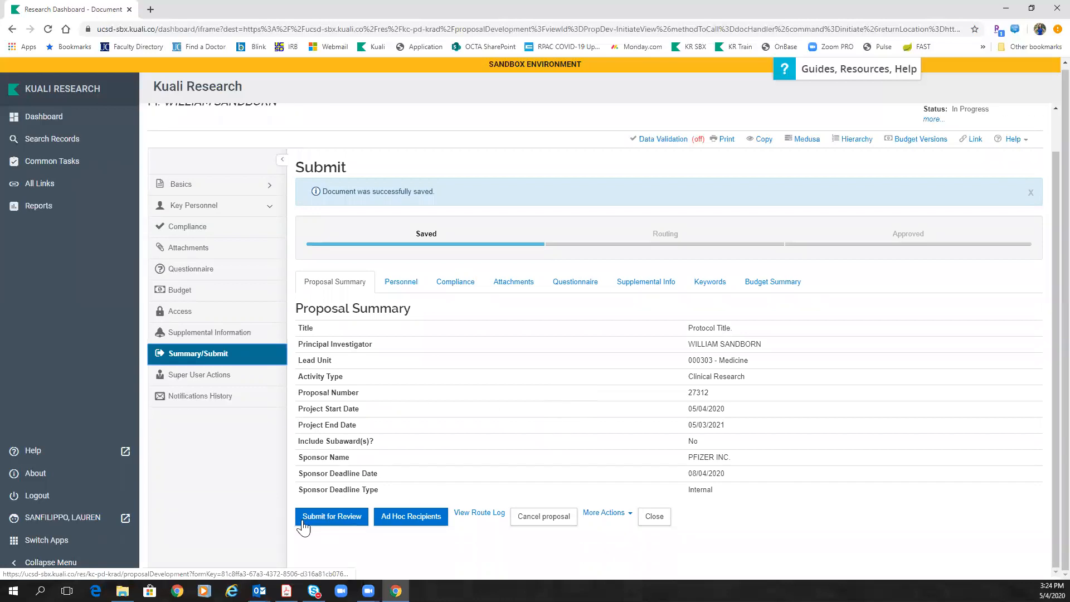
{"action": "left_click", "coordinate": [331, 518]}
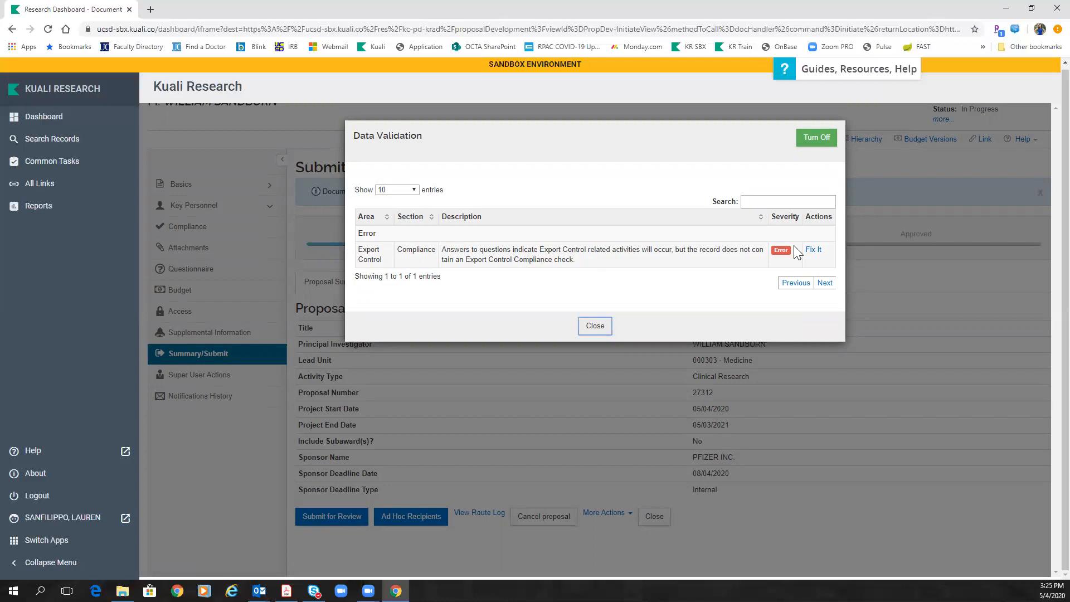
Step: Add an Export Control compliance entry, status Pending, with comment 'industry sponsor headquartered in Germany'
{"action": "left_click", "coordinate": [819, 249]}
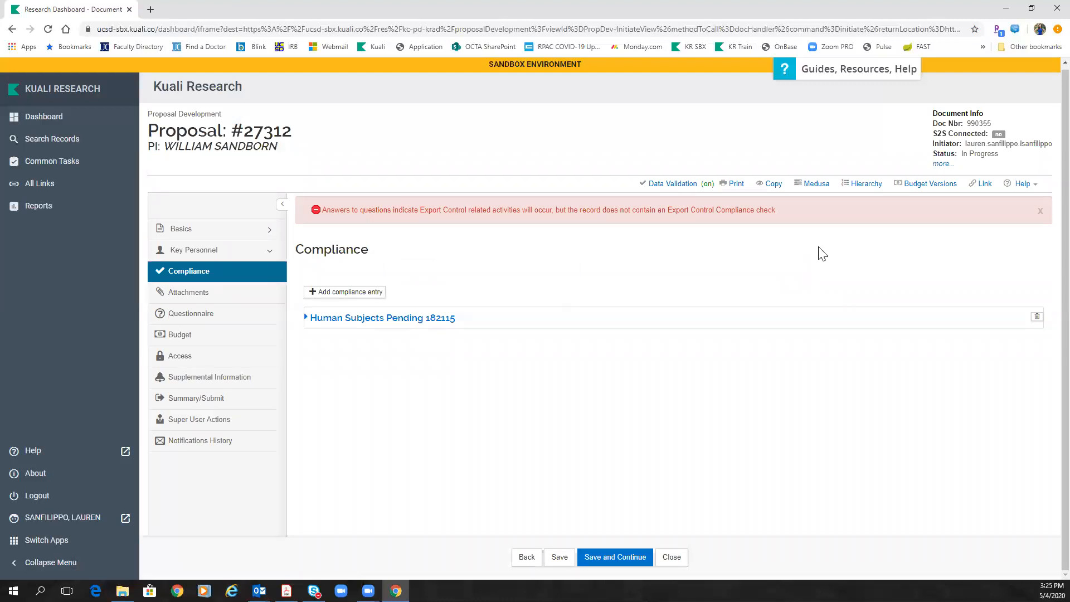
{"action": "left_click", "coordinate": [356, 297]}
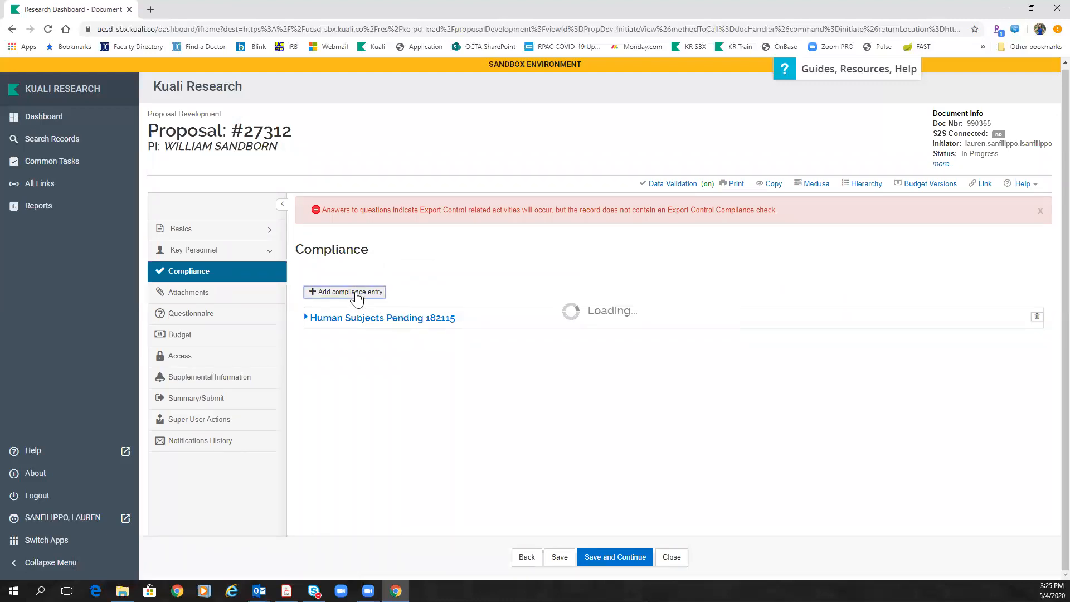
{"action": "left_click", "coordinate": [651, 166]}
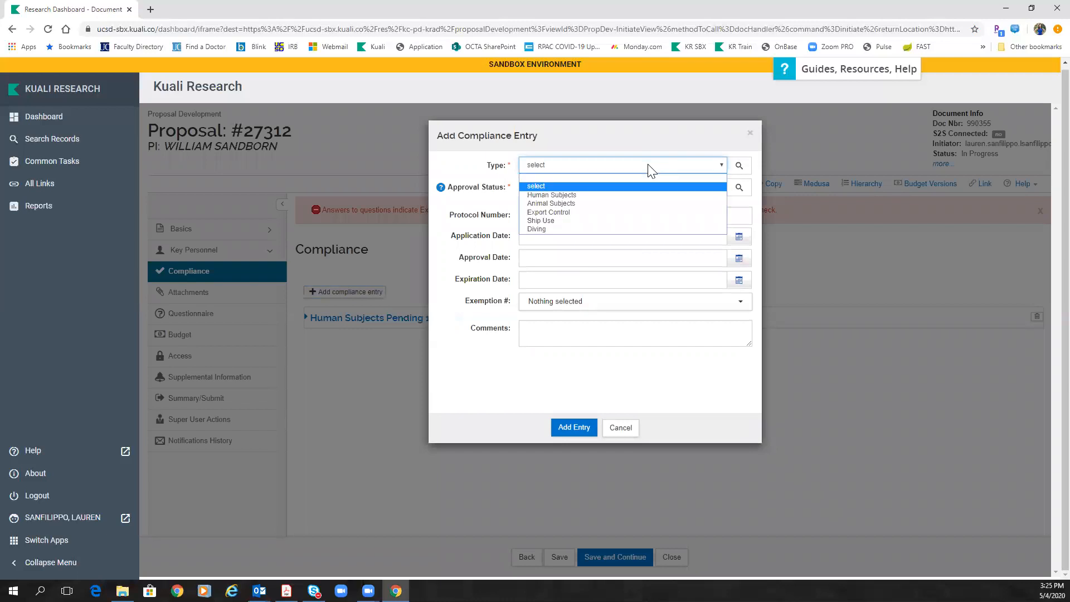
{"action": "left_click", "coordinate": [587, 213]}
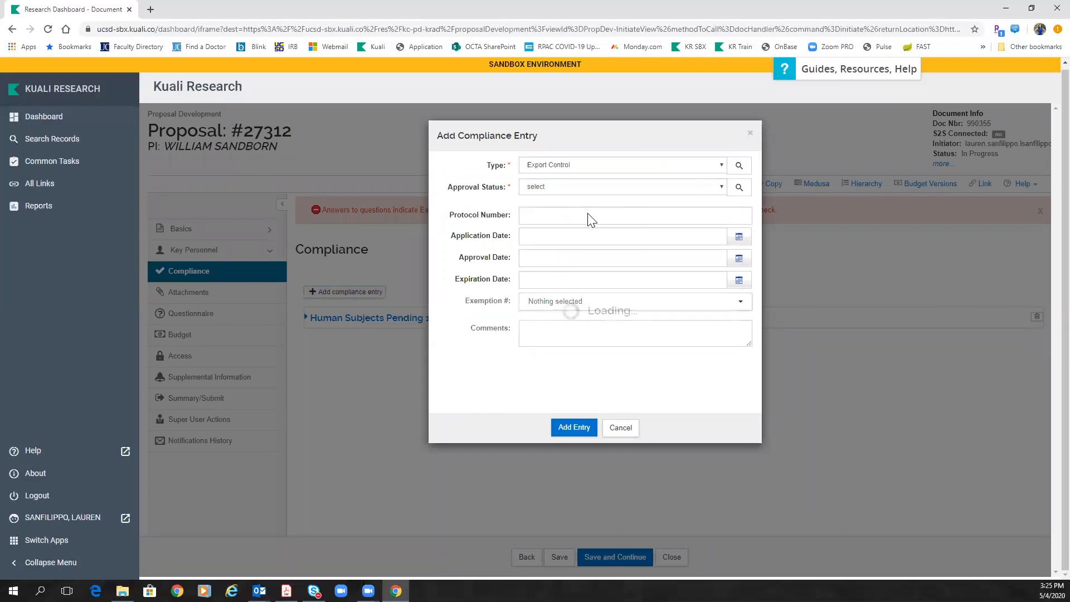
{"action": "left_click", "coordinate": [561, 188]}
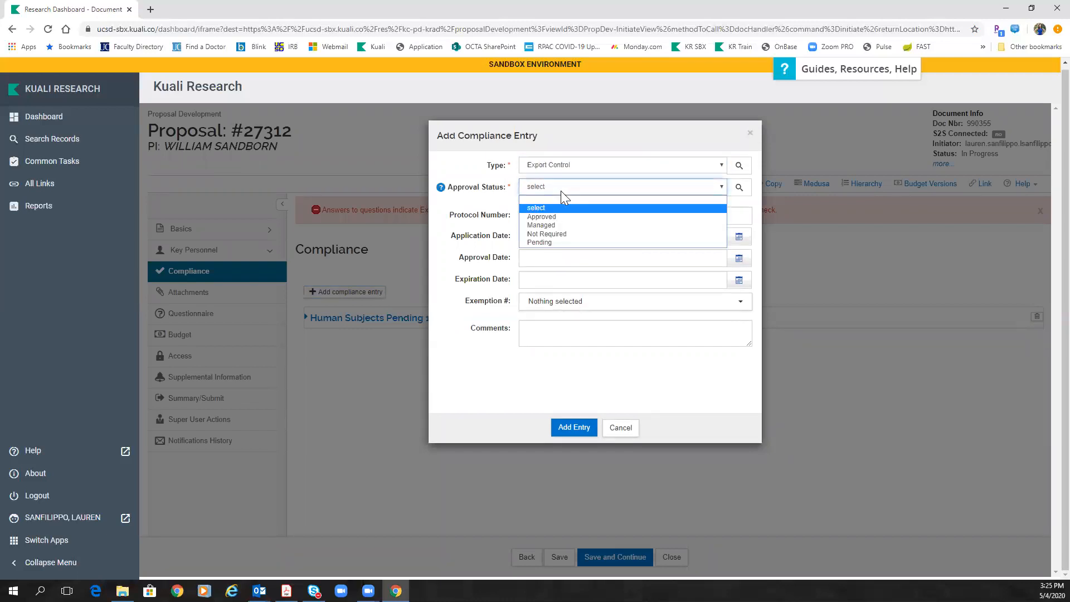
{"action": "left_click", "coordinate": [558, 242]}
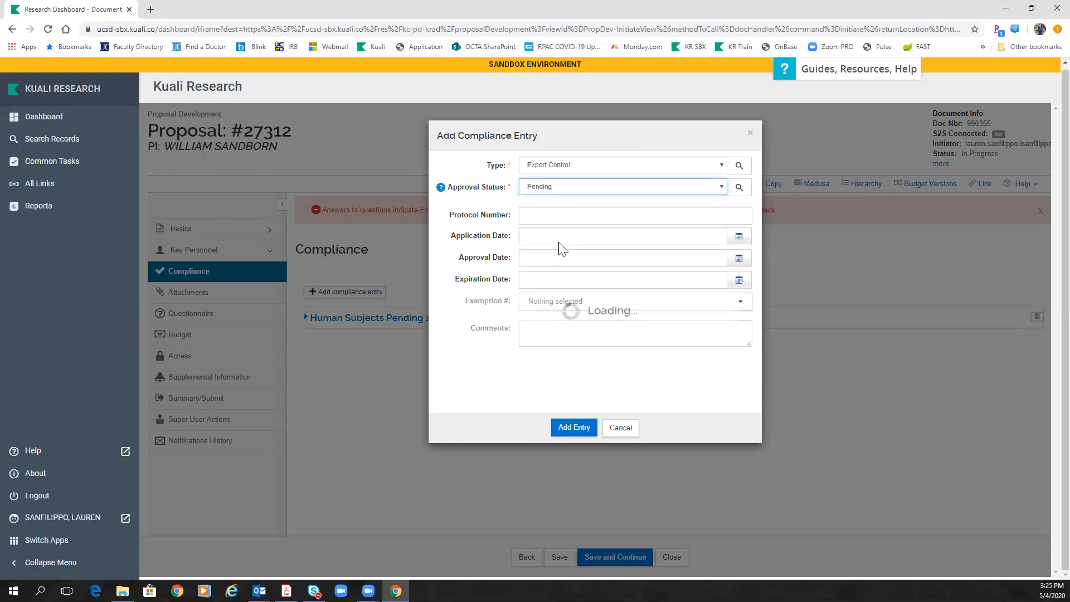
{"action": "left_click", "coordinate": [531, 329]}
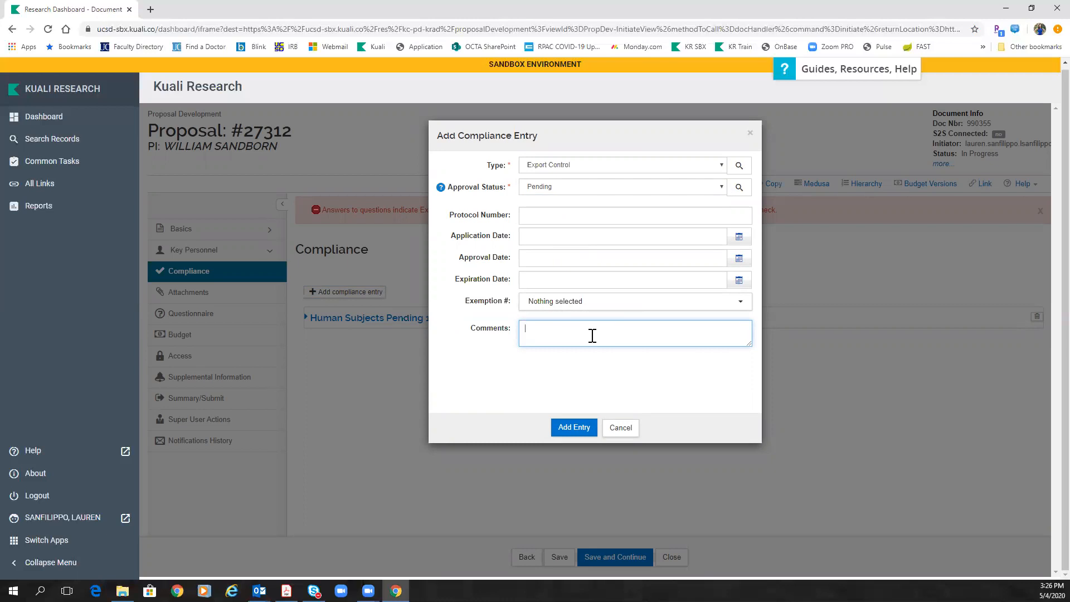
{"action": "type", "text": "industry sponsor headquartered in Germany"}
{"action": "left_click", "coordinate": [577, 426]}
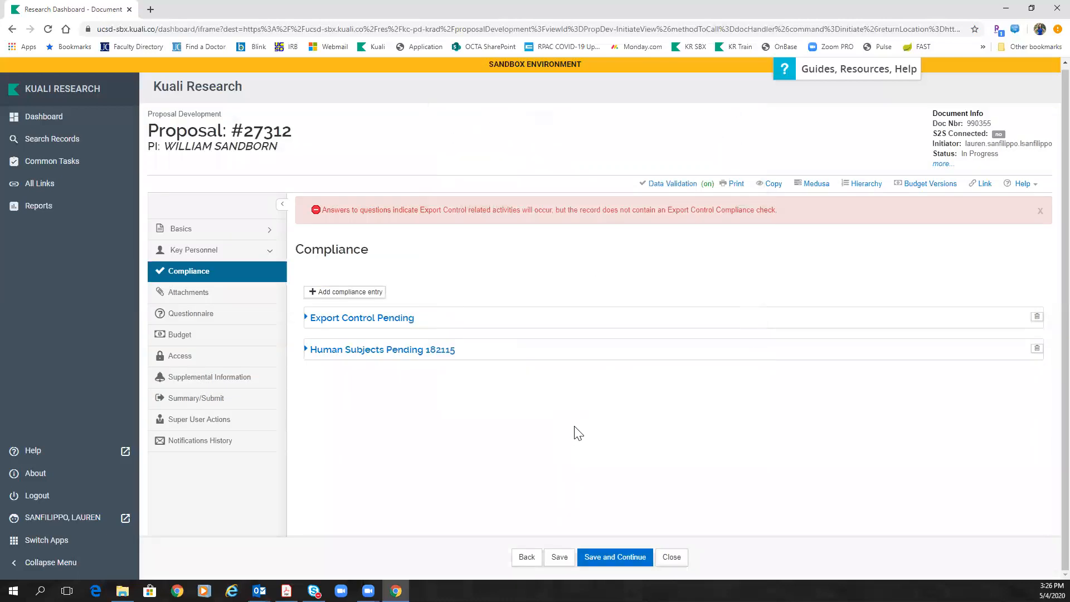
Step: Save the proposal with its Export Control entry and return to the Submit summary
{"action": "left_click", "coordinate": [557, 557]}
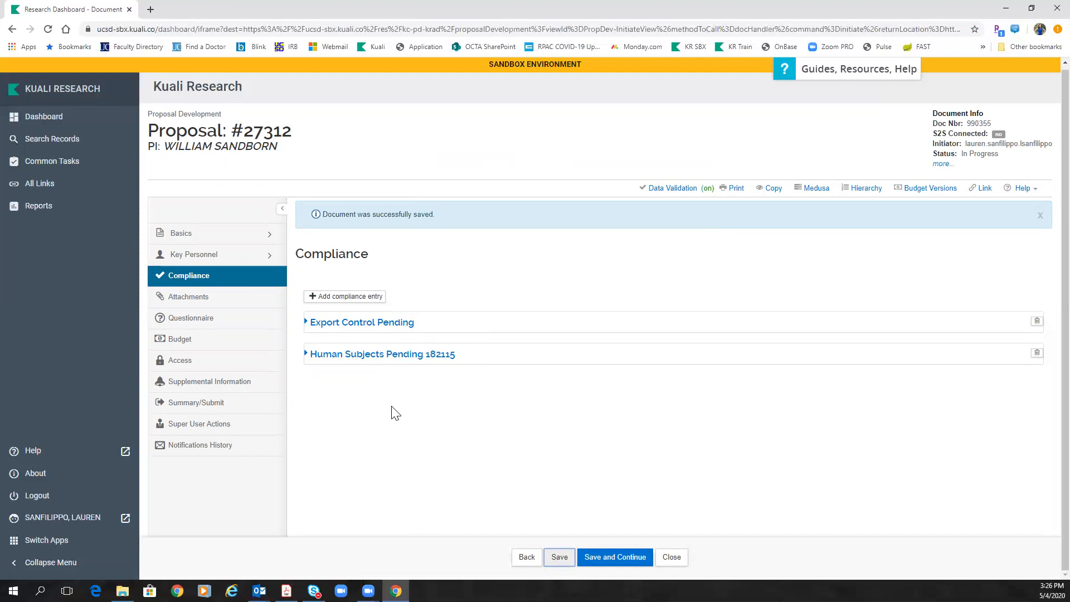
{"action": "left_click", "coordinate": [206, 406]}
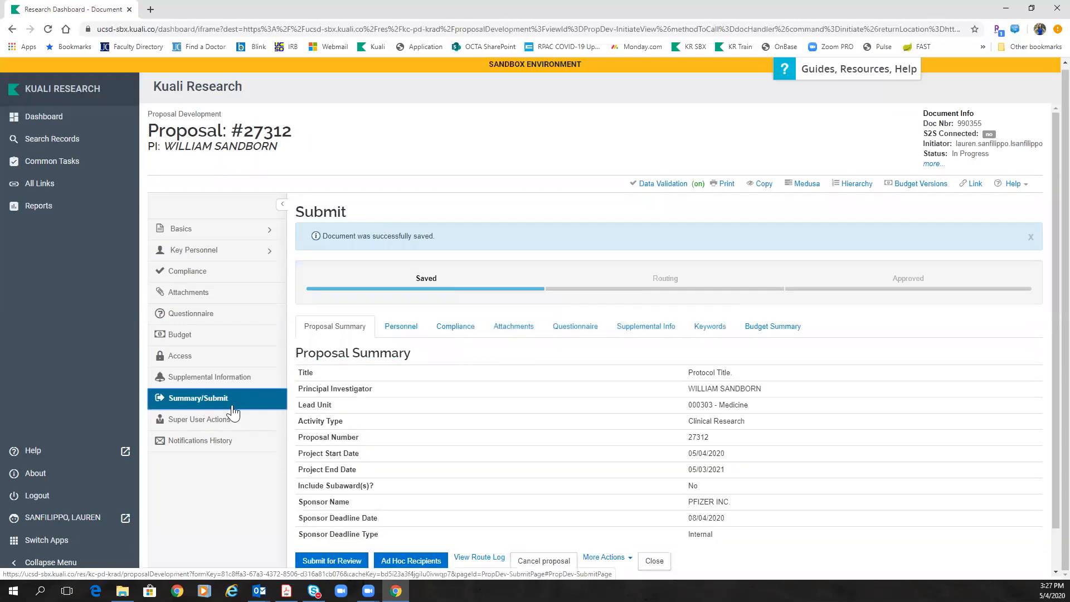
Step: Review the Personnel, Compliance and Attachments tabs, including the internal attachments and two notes
{"action": "scroll", "coordinate": [377, 427], "scroll_direction": "down", "scroll_amount": 1}
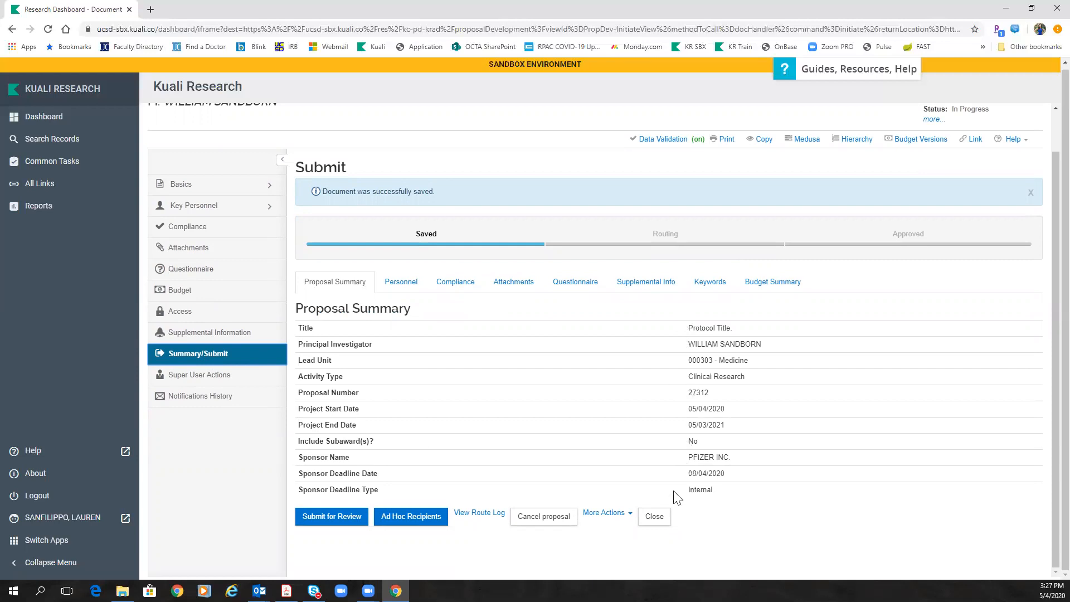
{"action": "left_click", "coordinate": [401, 281]}
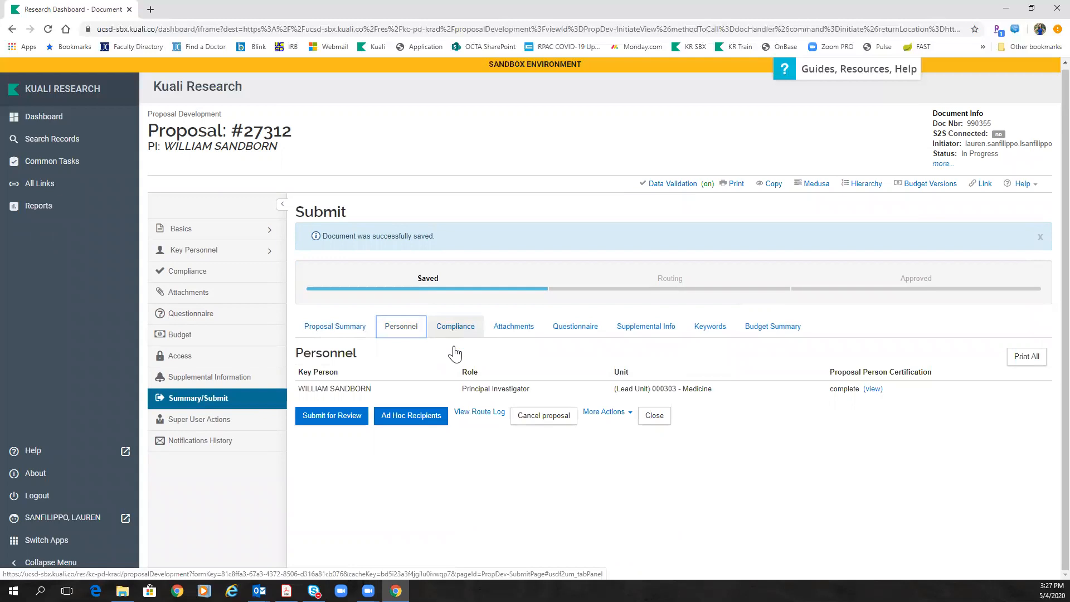
{"action": "left_click", "coordinate": [458, 326]}
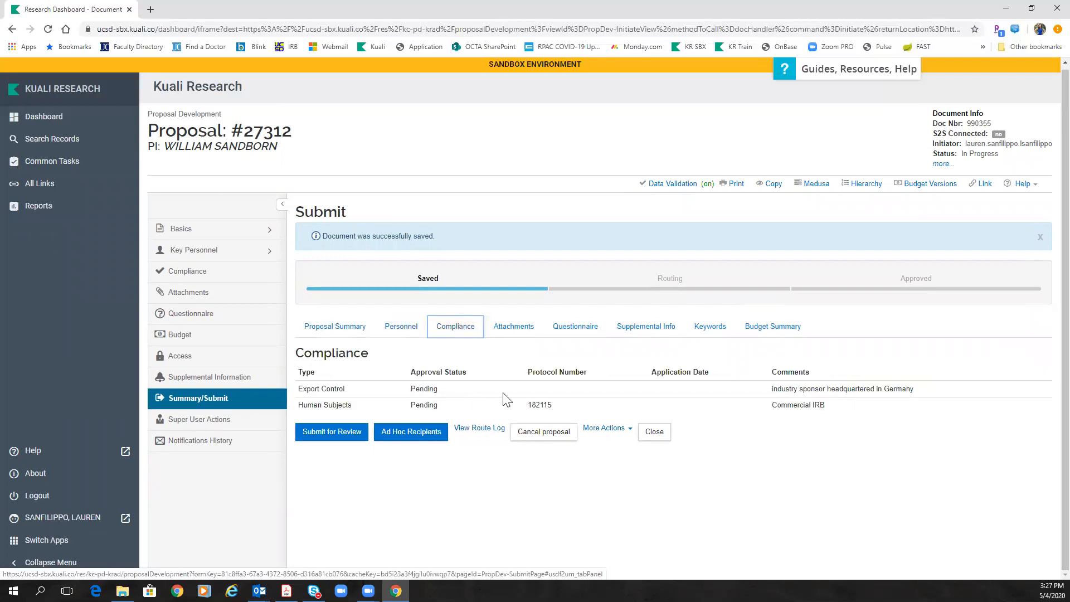
{"action": "left_click", "coordinate": [529, 326]}
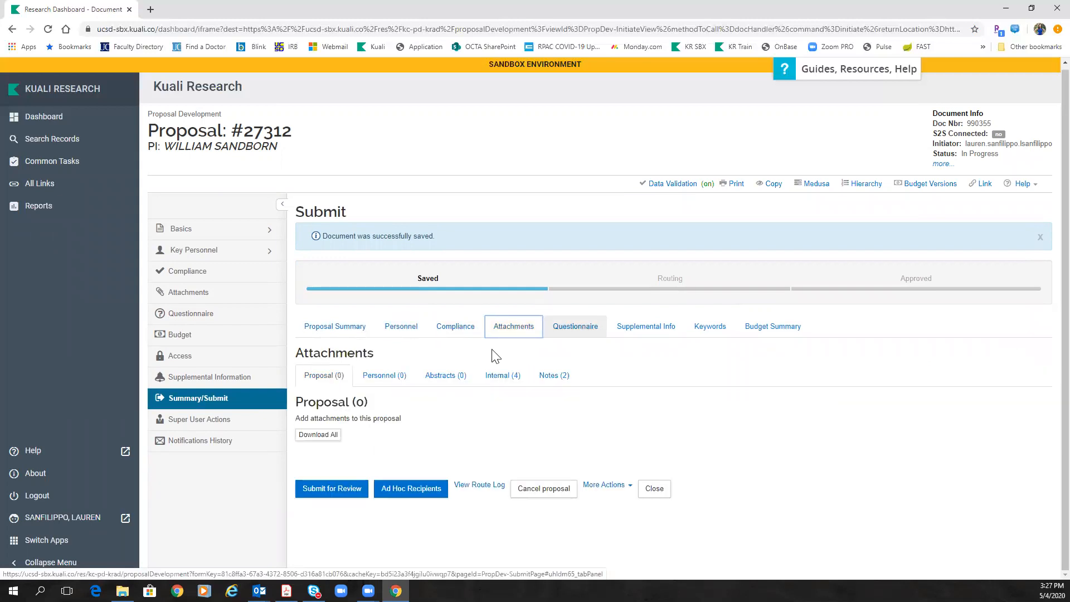
{"action": "left_click", "coordinate": [508, 378]}
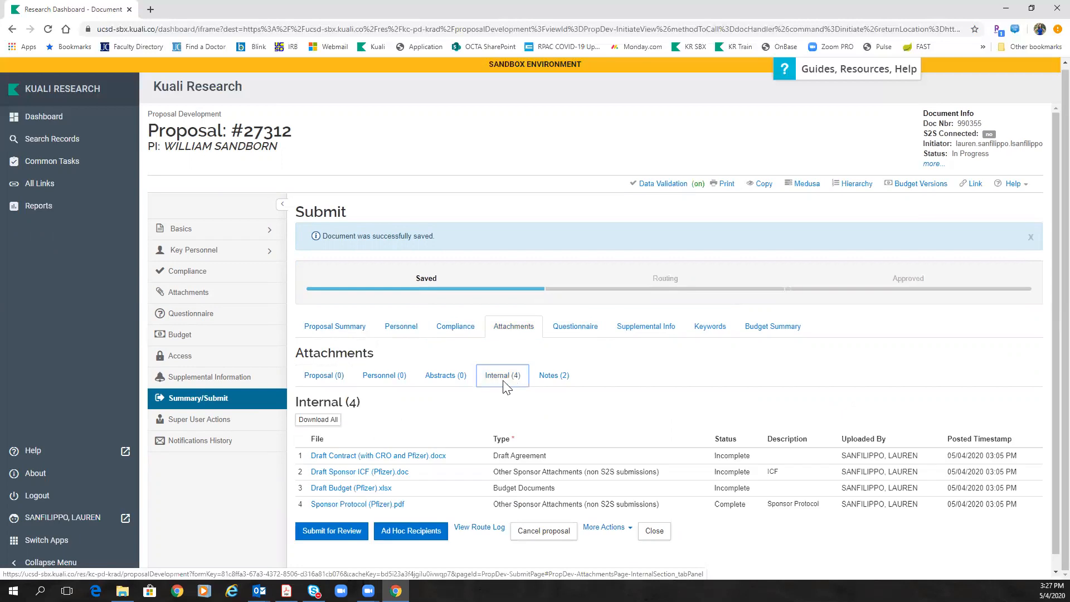
{"action": "left_click", "coordinate": [560, 379]}
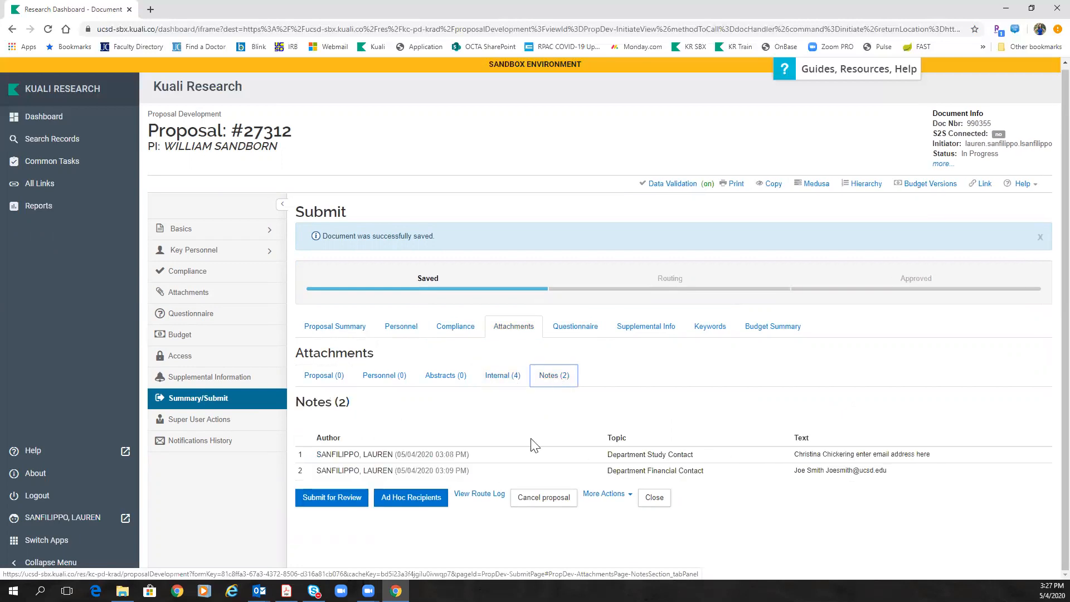
Step: Check Questionnaire, Supplemental Info, Keywords and Budget Summary, then submit the proposal for review
{"action": "left_click", "coordinate": [581, 331]}
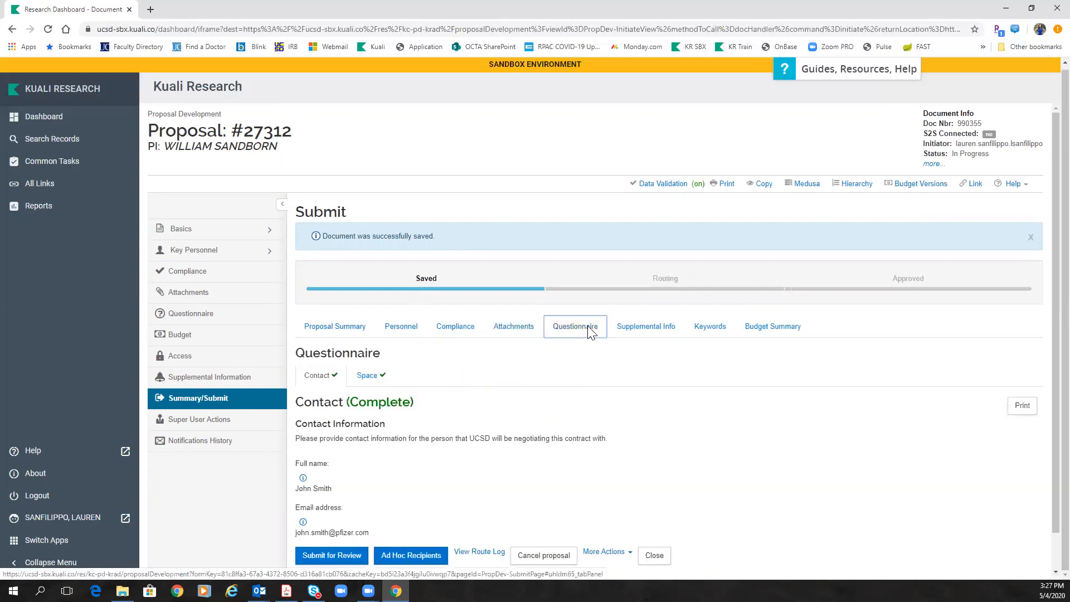
{"action": "left_click", "coordinate": [654, 333]}
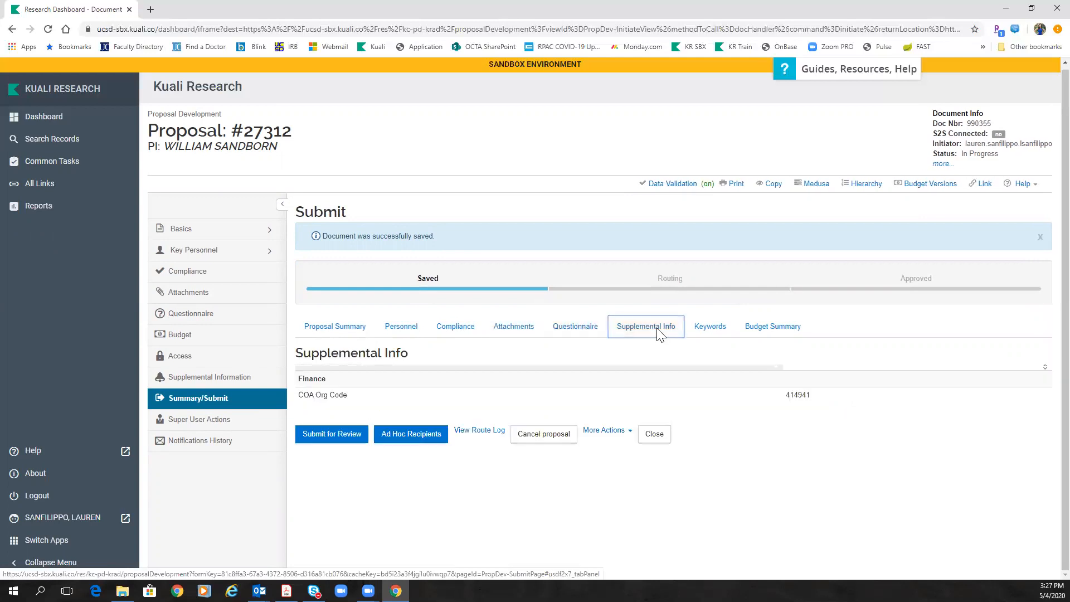
{"action": "left_click", "coordinate": [706, 334]}
{"action": "left_click", "coordinate": [755, 329]}
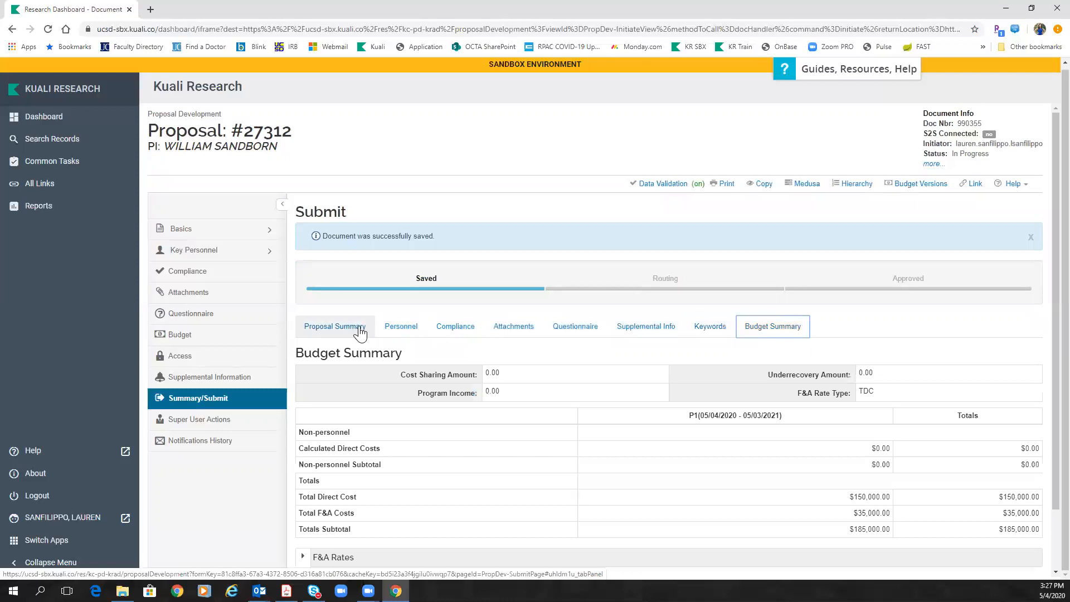
{"action": "scroll", "coordinate": [359, 325], "scroll_direction": "down", "scroll_amount": 2}
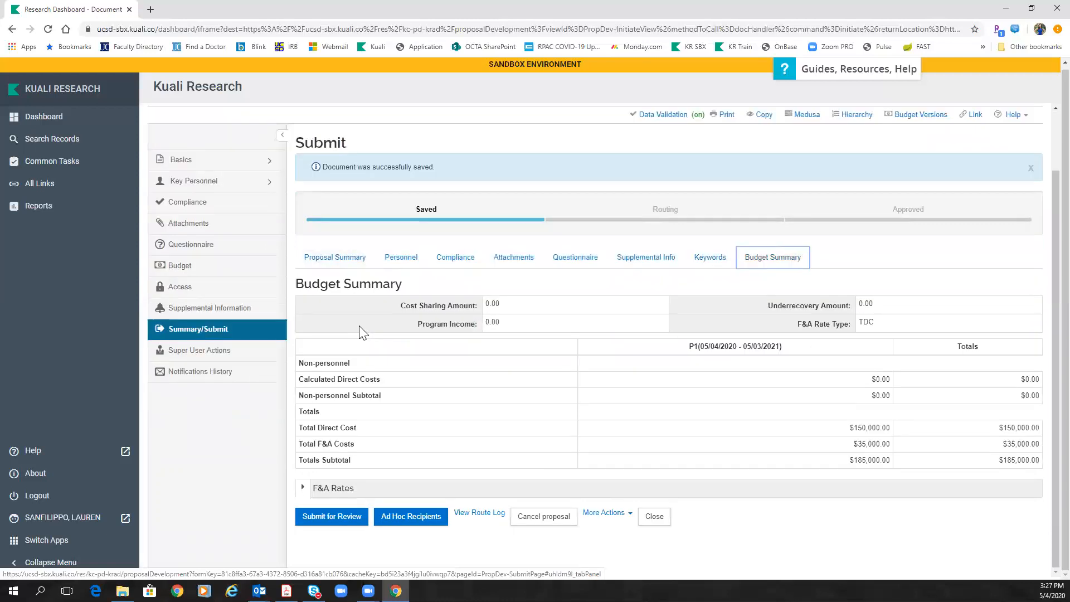
{"action": "left_click", "coordinate": [332, 518]}
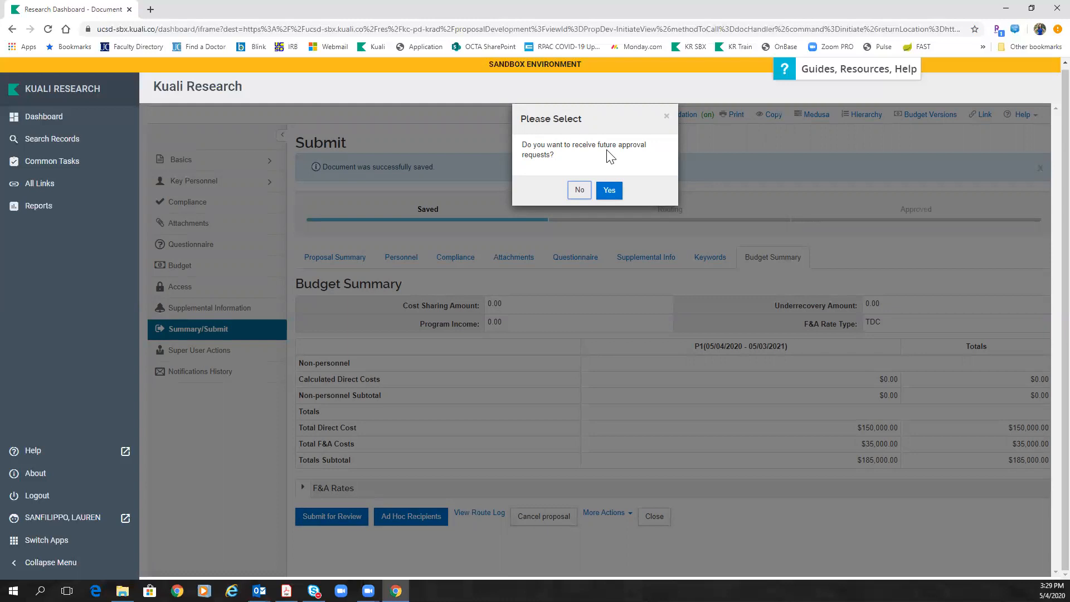
Step: Decline future approval requests so Proposal #27312 submits and moves to Routing
{"action": "left_click", "coordinate": [578, 191]}
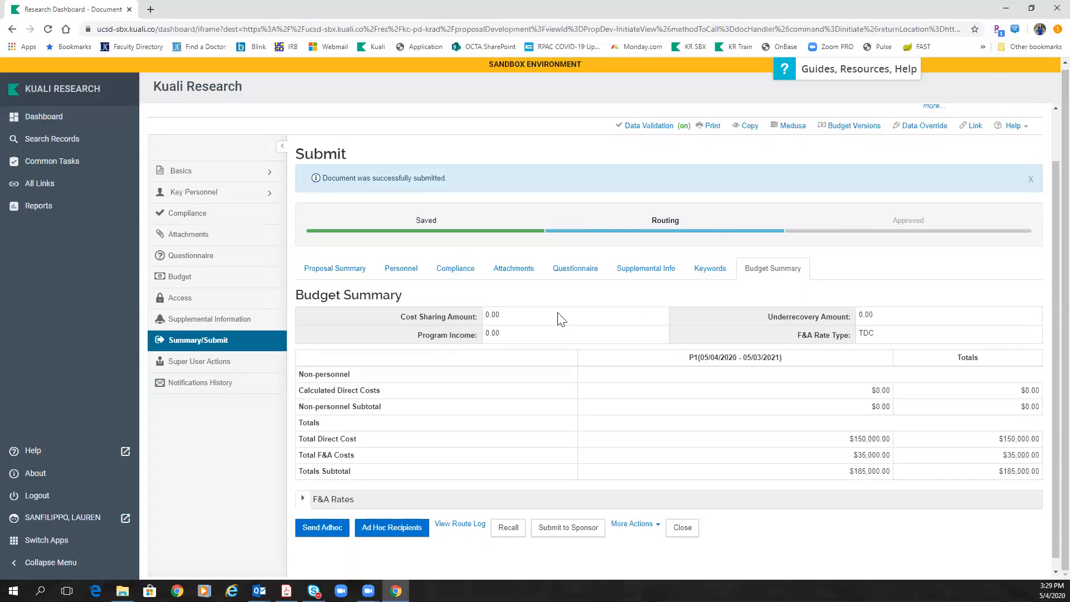
Step: Inspect Proposal #27312's route log, highlighting the initiator details and expanding the empty Future Action Requests
{"action": "left_click", "coordinate": [454, 527]}
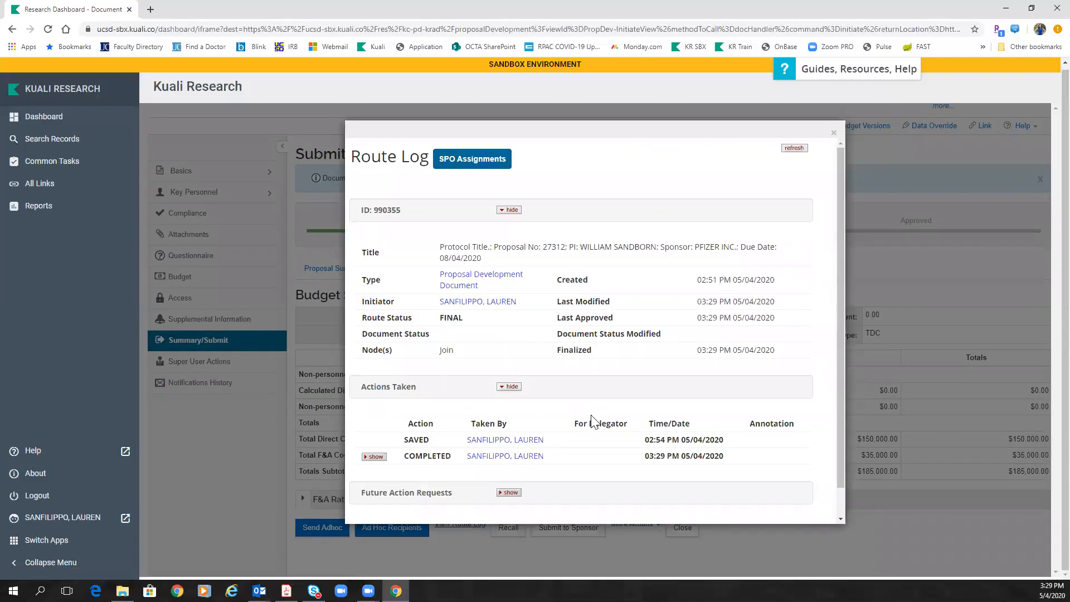
{"action": "scroll", "coordinate": [593, 418], "scroll_direction": "down", "scroll_amount": 1}
{"action": "scroll", "coordinate": [593, 422], "scroll_direction": "up", "scroll_amount": 1}
{"action": "left_click_drag", "start_coordinate": [360, 301], "coordinate": [536, 306]}
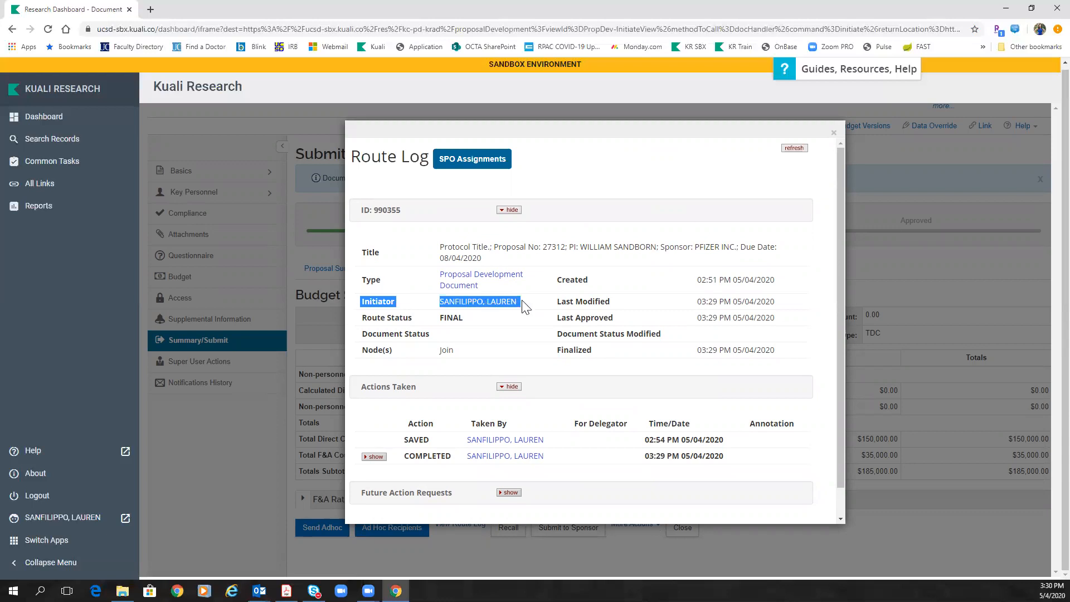
{"action": "scroll", "coordinate": [524, 306], "scroll_direction": "down", "scroll_amount": 1}
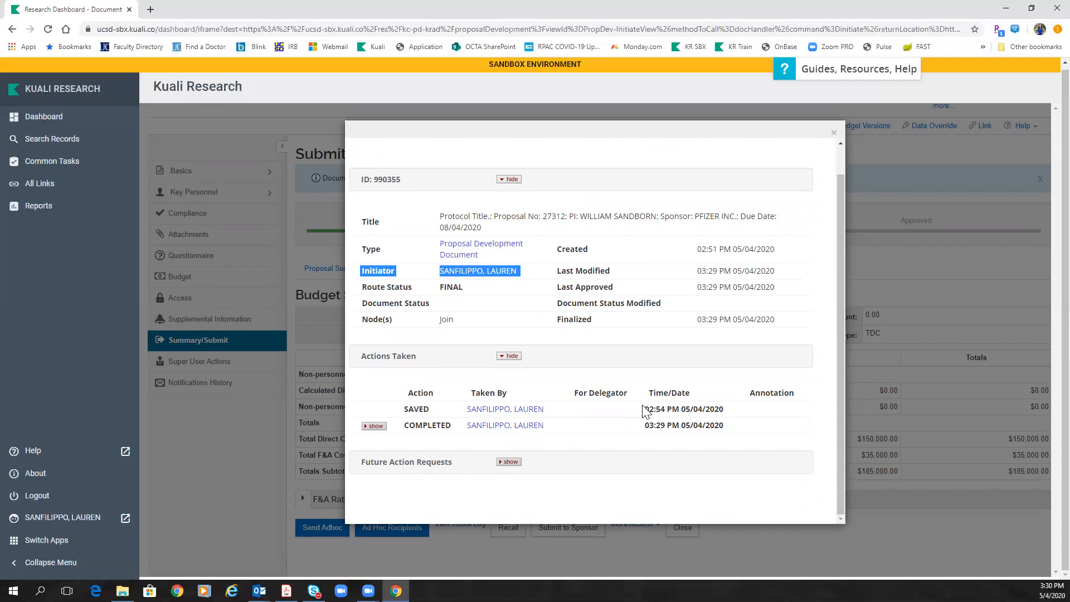
{"action": "left_click", "coordinate": [509, 462]}
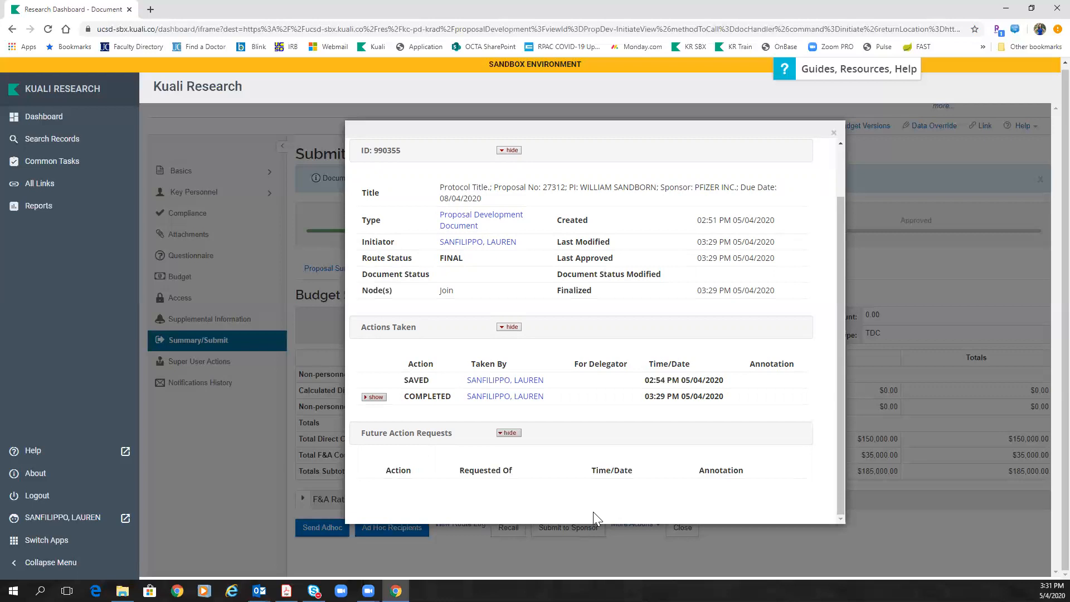
Step: Close the Route Log dialog, returning to the $185,000.00 Budget Summary
{"action": "left_click", "coordinate": [835, 134]}
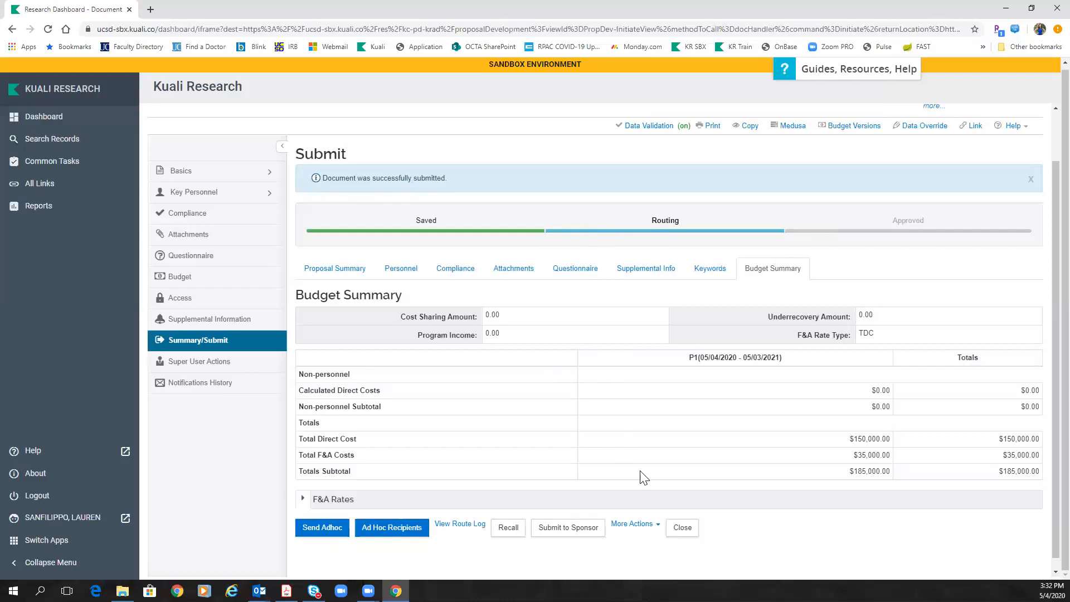
Step: Close the submitted Proposal #27312 to head back to the Dashboard
{"action": "left_click", "coordinate": [682, 528]}
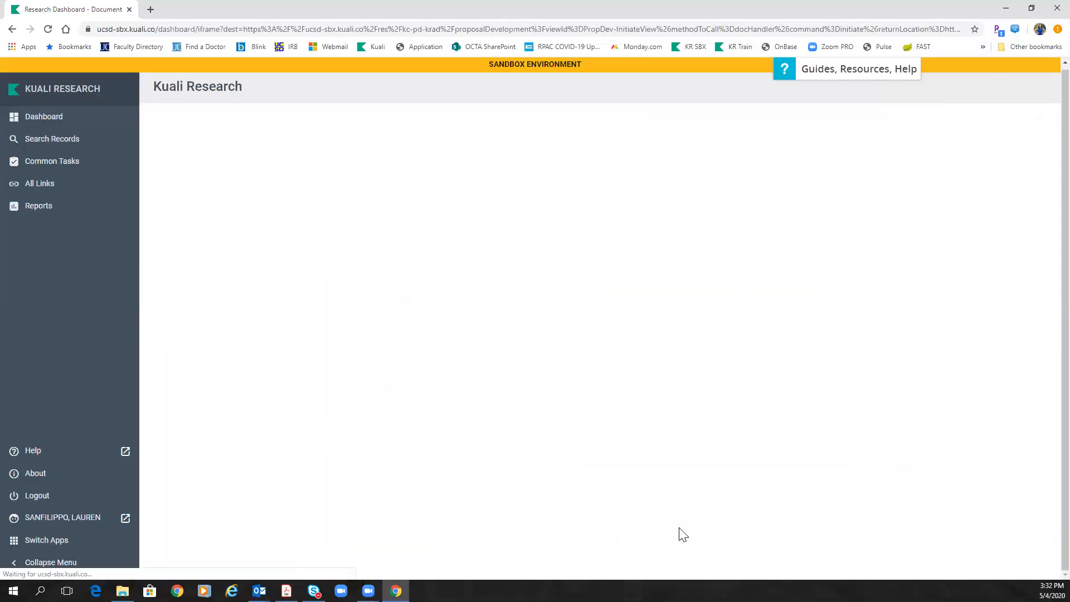